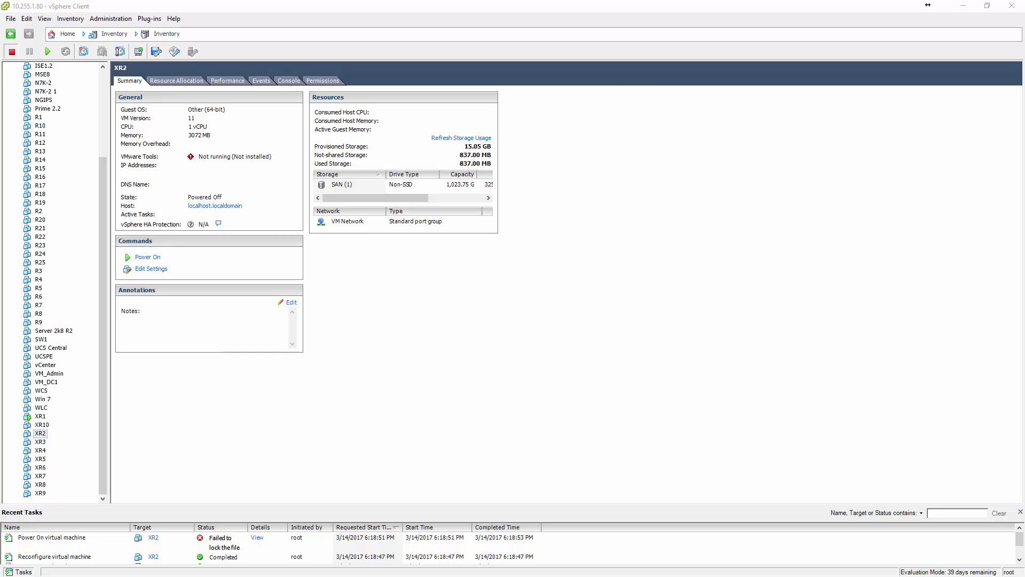
Switch to the Chrome browser and enlarge the Cisco Learning Network Lab Exam page for easier reading.
{"action": "key", "text": "alt+Tab"}
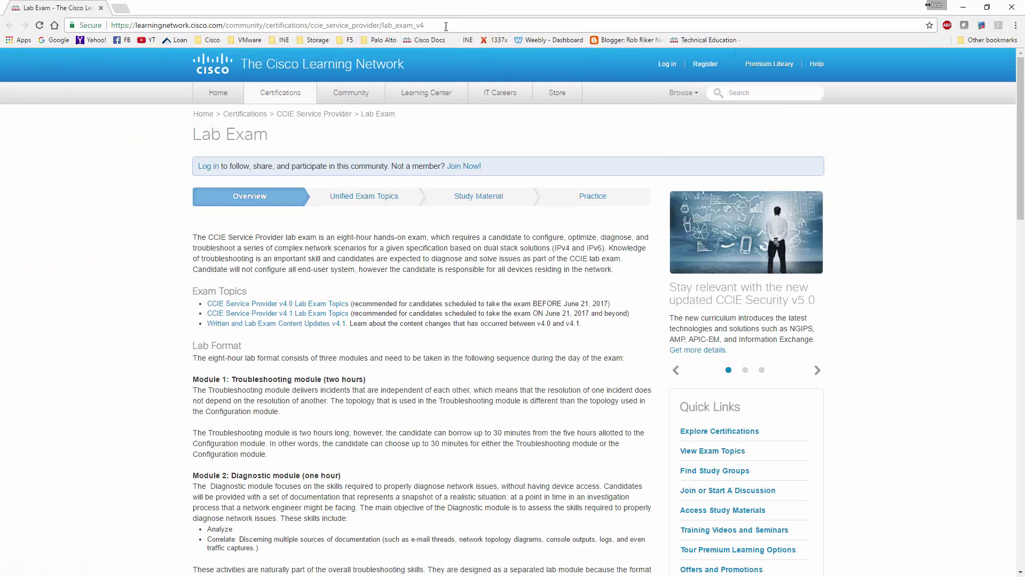
{"action": "key", "text": "ctrl+plus"}
{"action": "key", "text": "ctrl+plus"}
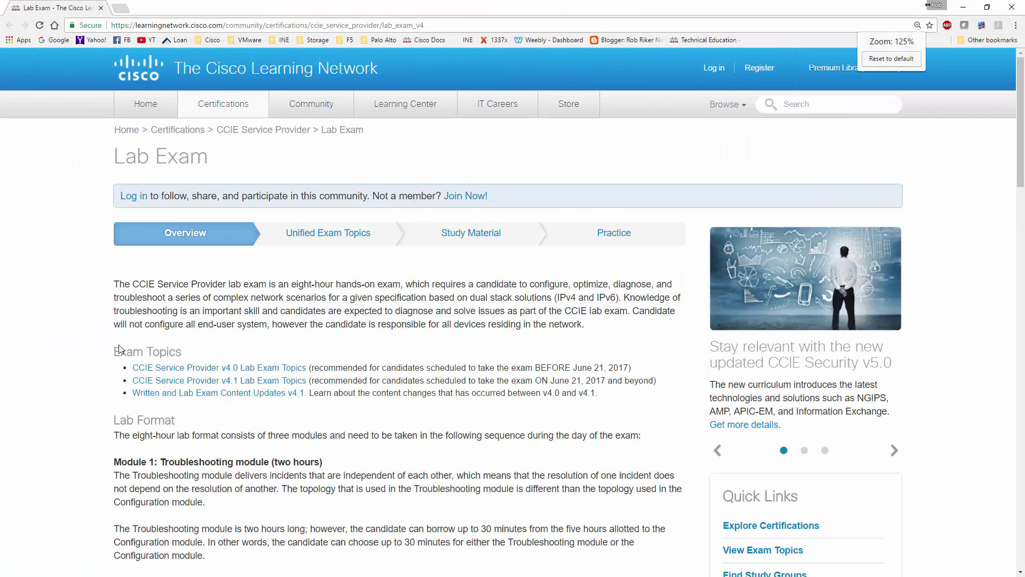
{"action": "key", "text": "ctrl"}
{"action": "key", "text": "ctrl+plus"}
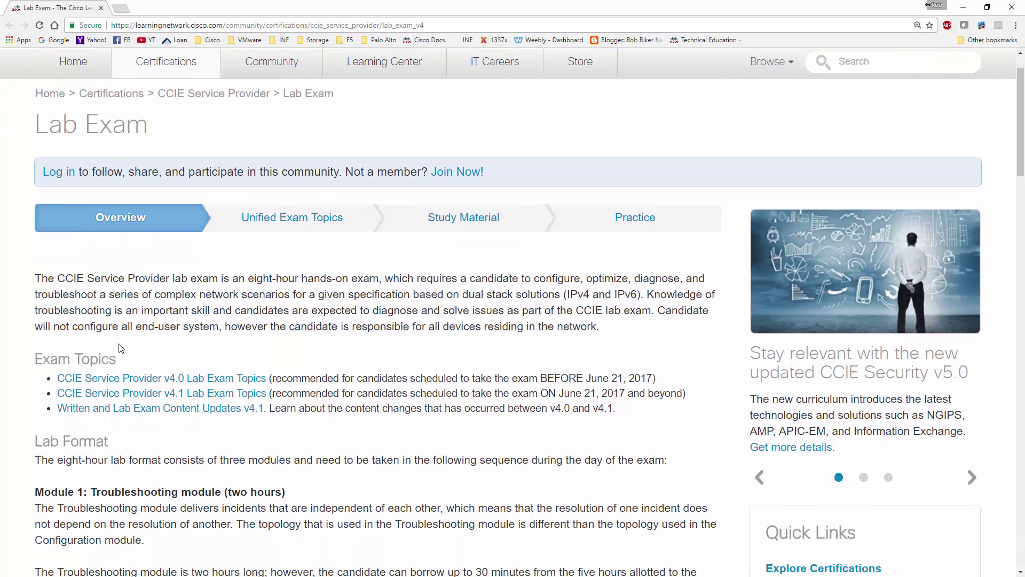
Open the CCIE Service Provider Lab Exam Topics links in two new background tabs.
{"action": "scroll", "coordinate": [120, 336], "scroll_direction": "down", "scroll_amount": 1}
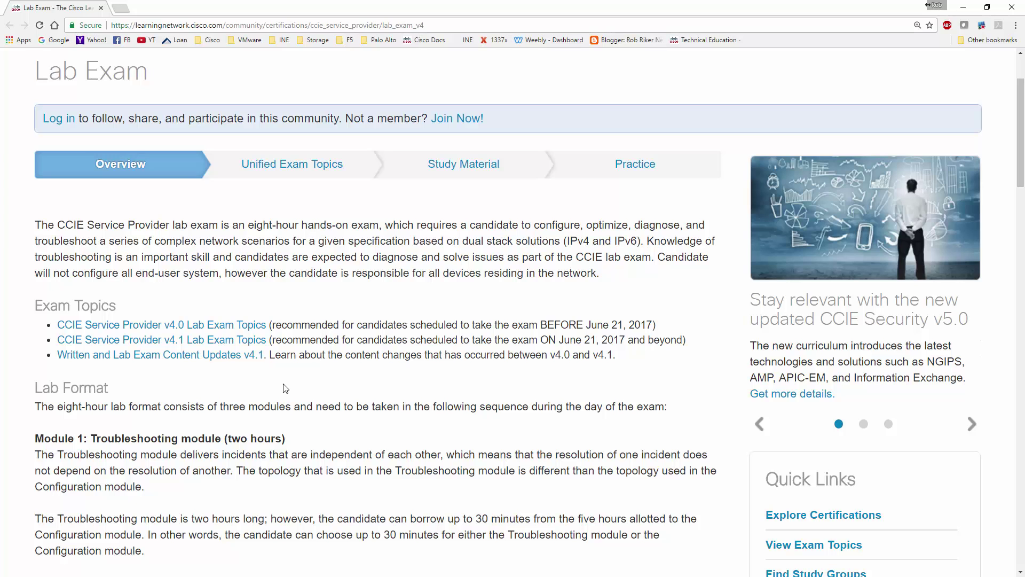
{"action": "middle_click", "coordinate": [228, 344]}
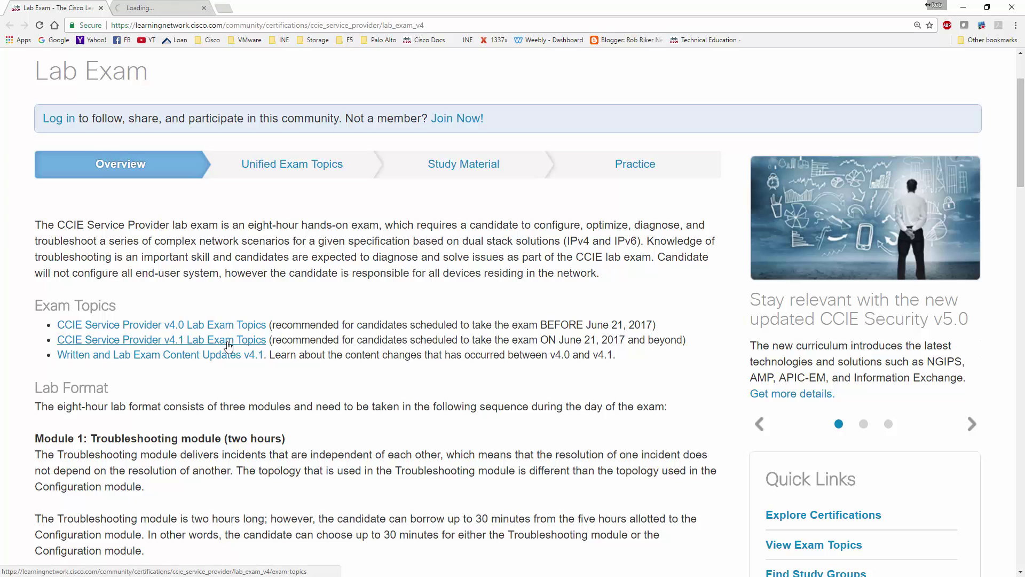
{"action": "middle_click", "coordinate": [228, 344]}
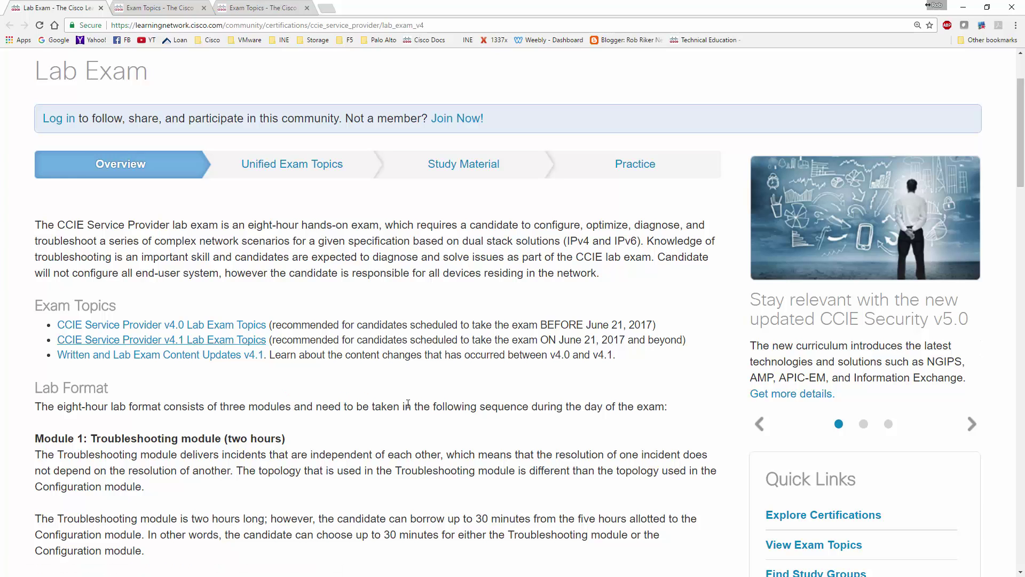
Read through the Lab Exam page, examining the three exam modules, passing criteria, cost, lab environment and registration sections.
{"action": "scroll", "coordinate": [408, 403], "scroll_direction": "down", "scroll_amount": 3}
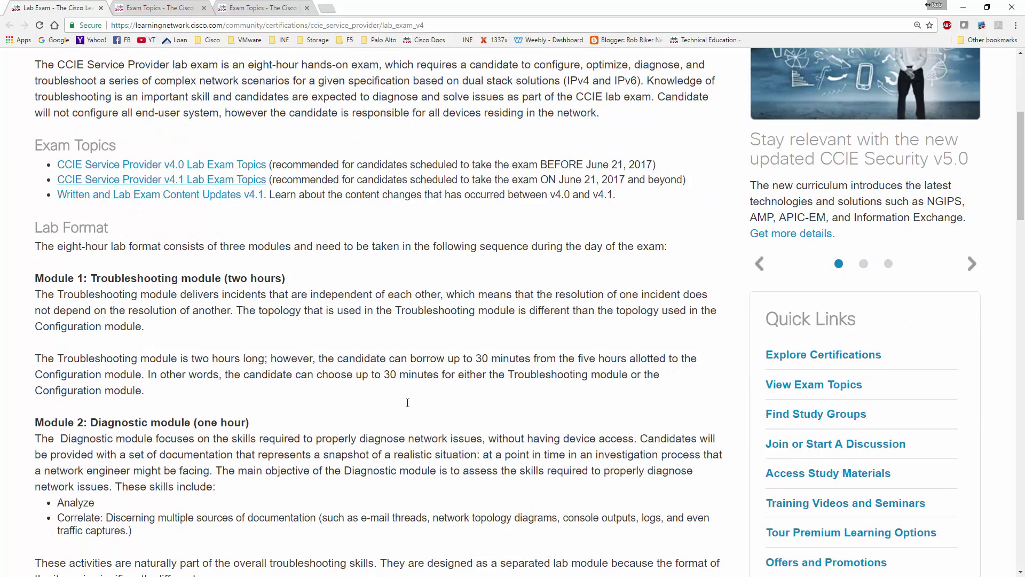
{"action": "scroll", "coordinate": [407, 402], "scroll_direction": "down", "scroll_amount": 6}
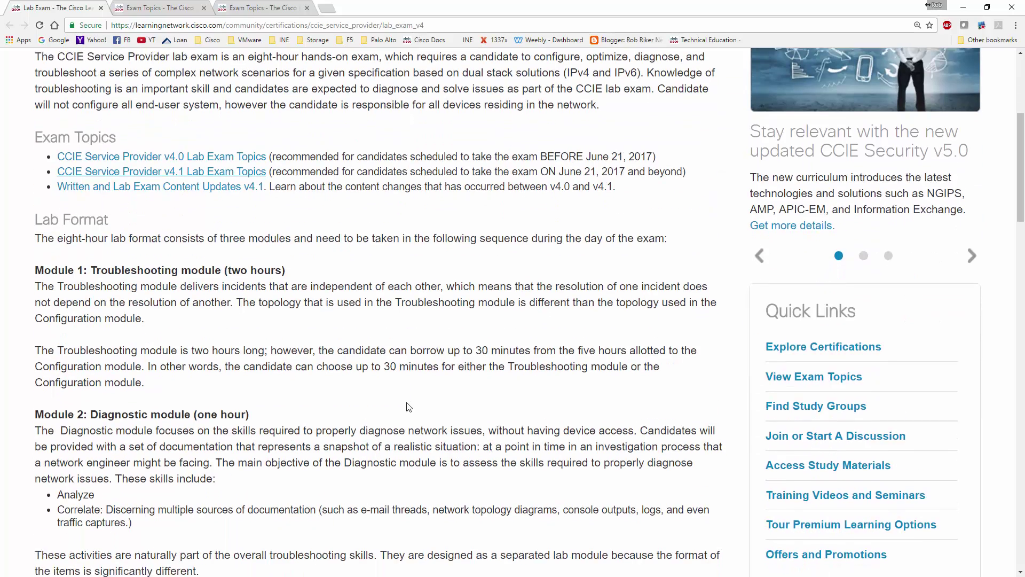
{"action": "scroll", "coordinate": [408, 402], "scroll_direction": "down", "scroll_amount": 10}
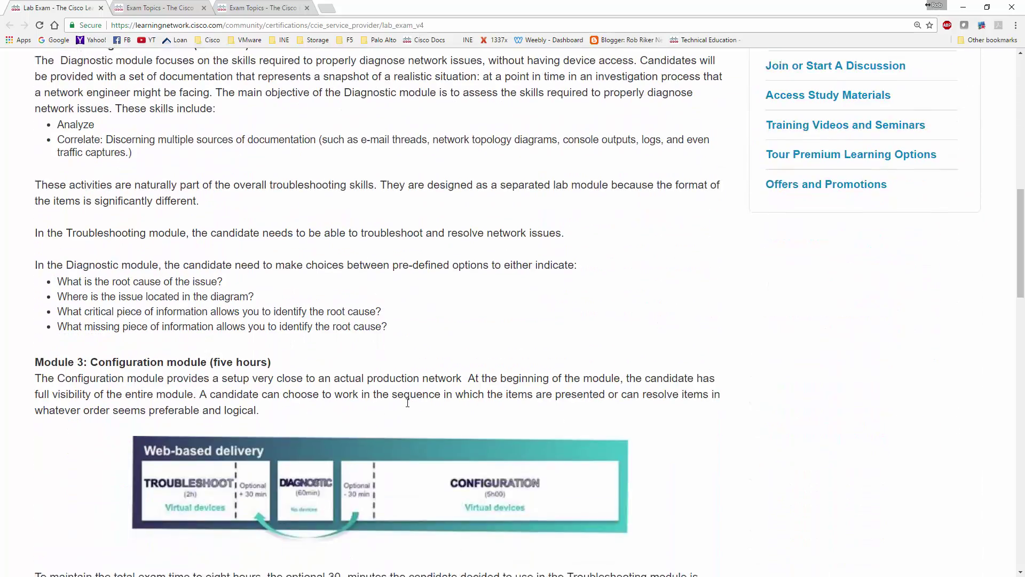
{"action": "scroll", "coordinate": [407, 408], "scroll_direction": "down", "scroll_amount": 9}
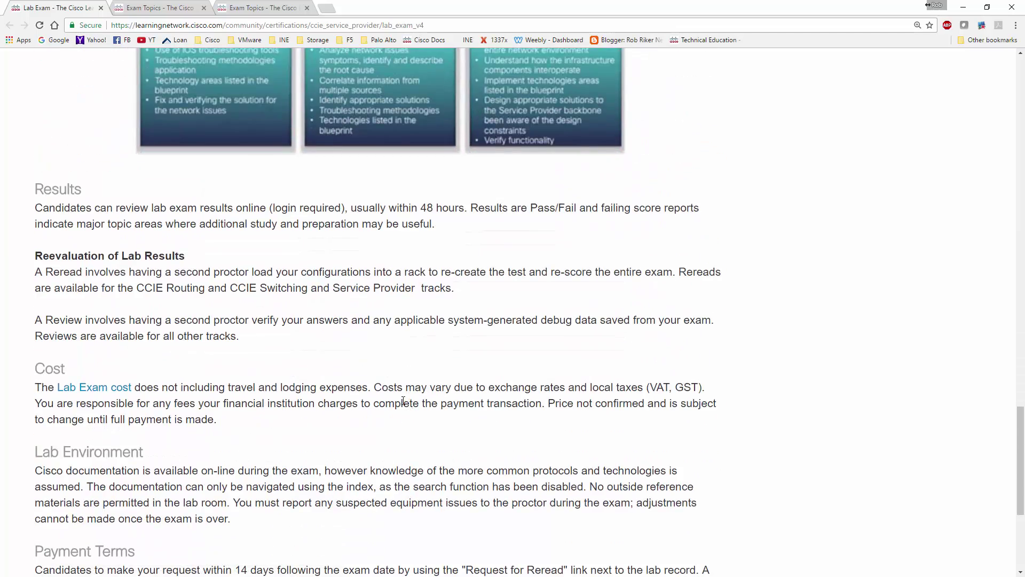
{"action": "scroll", "coordinate": [405, 400], "scroll_direction": "down", "scroll_amount": 5}
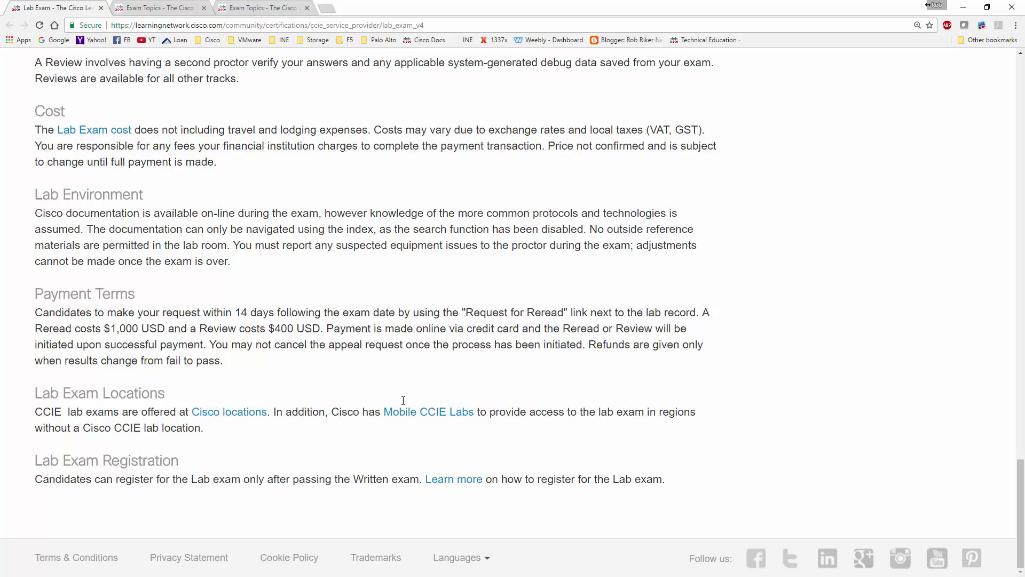
{"action": "scroll", "coordinate": [403, 401], "scroll_direction": "up", "scroll_amount": 14}
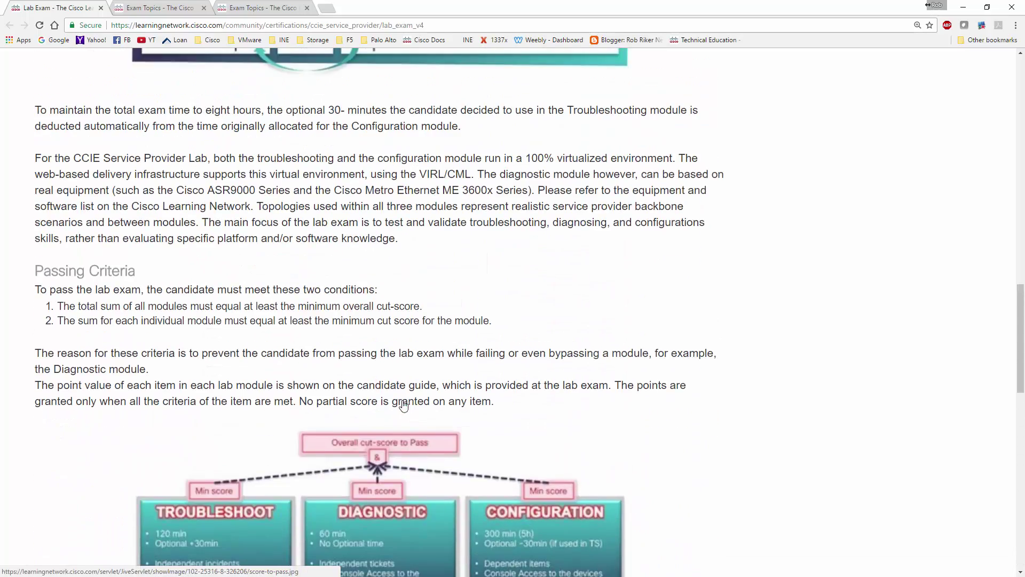
{"action": "scroll", "coordinate": [403, 406], "scroll_direction": "up", "scroll_amount": 9}
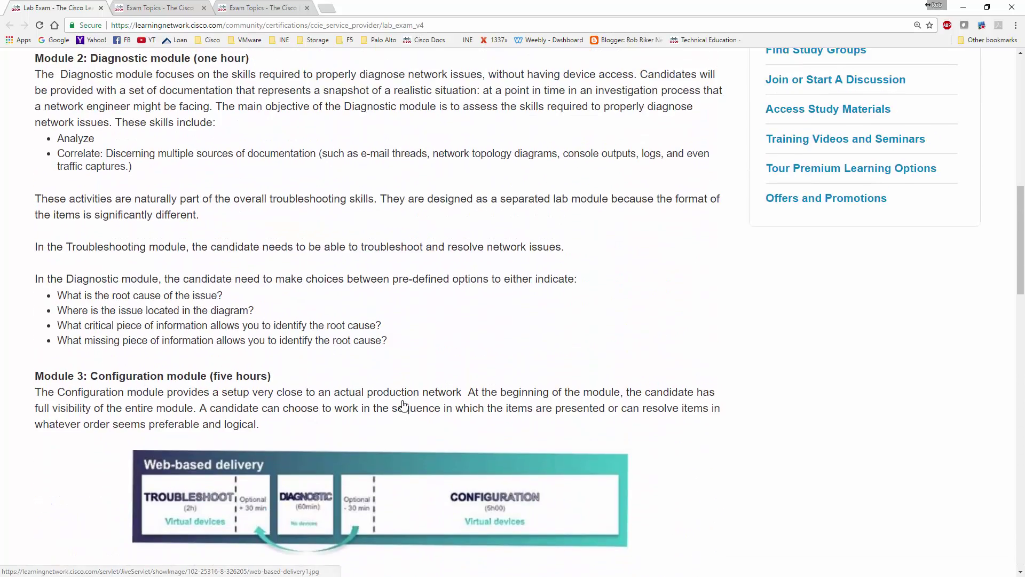
{"action": "scroll", "coordinate": [403, 405], "scroll_direction": "up", "scroll_amount": 1}
{"action": "scroll", "coordinate": [404, 406], "scroll_direction": "down", "scroll_amount": 7}
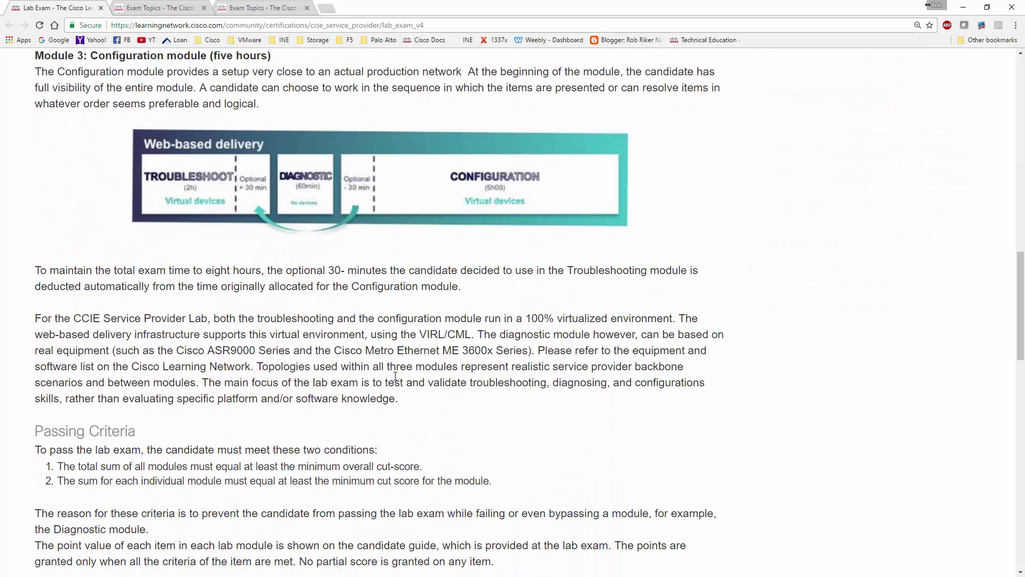
{"action": "scroll", "coordinate": [411, 350], "scroll_direction": "up", "scroll_amount": 8}
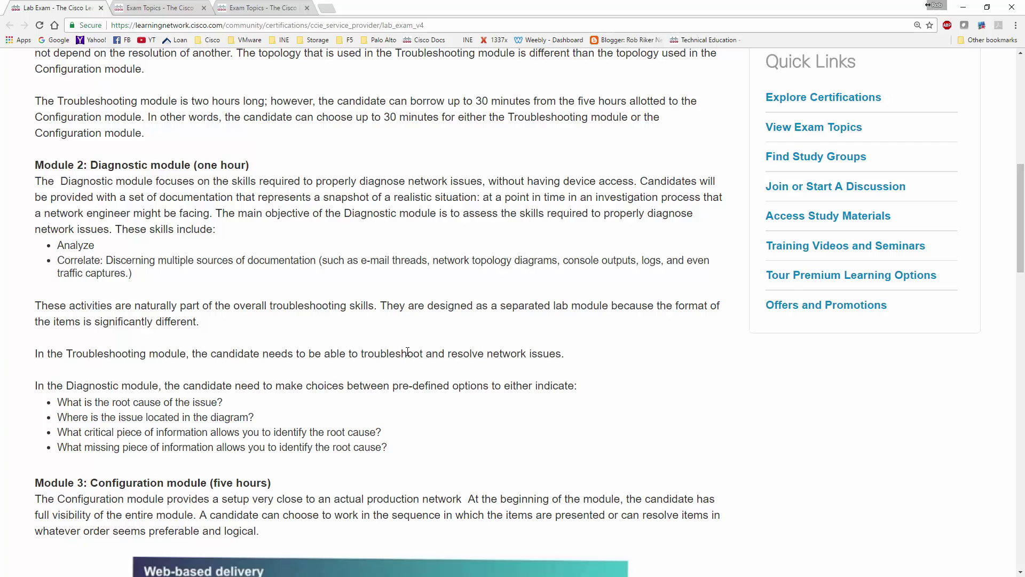
Compare the two Exam Topics tabs, examining the exam description and the table of domains with their written and lab weightings.
{"action": "left_click", "coordinate": [168, 8]}
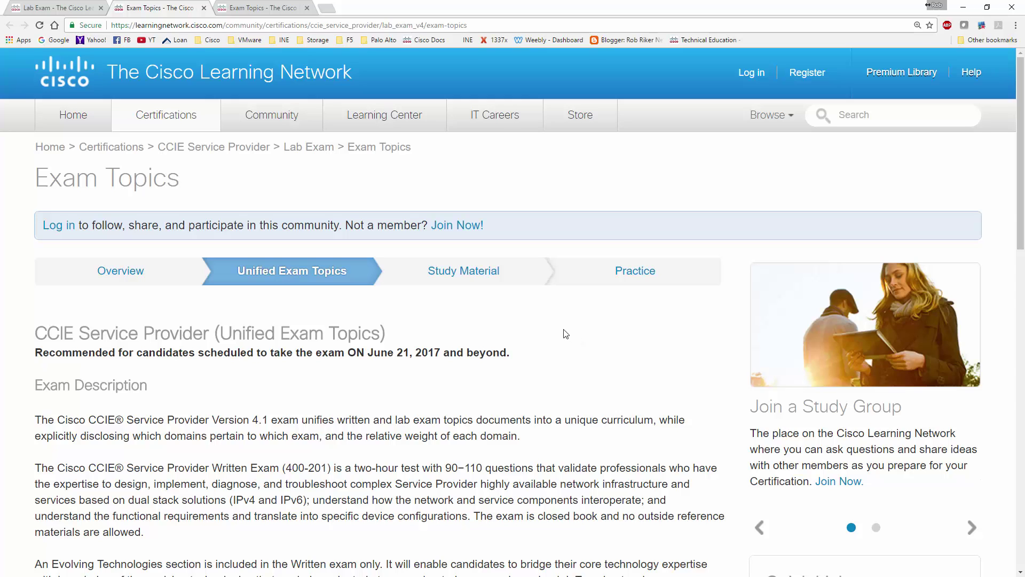
{"action": "left_click", "coordinate": [264, 7]}
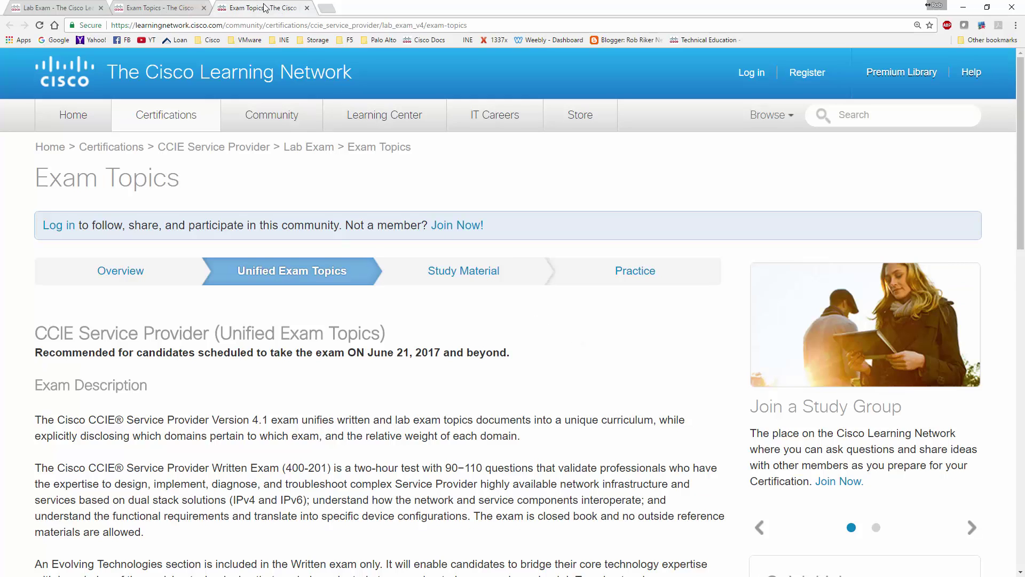
{"action": "left_click", "coordinate": [180, 10]}
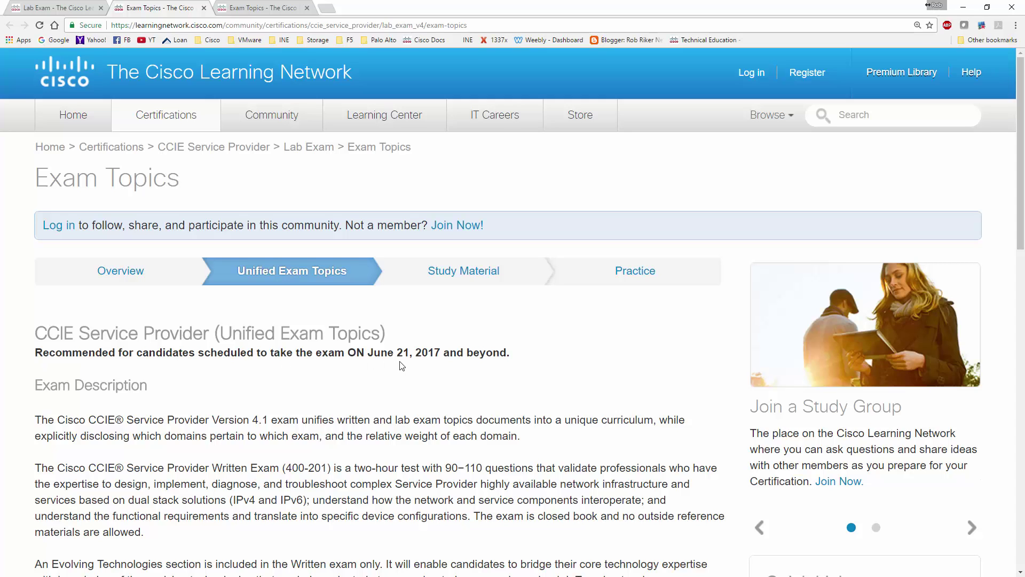
{"action": "left_click", "coordinate": [250, 7]}
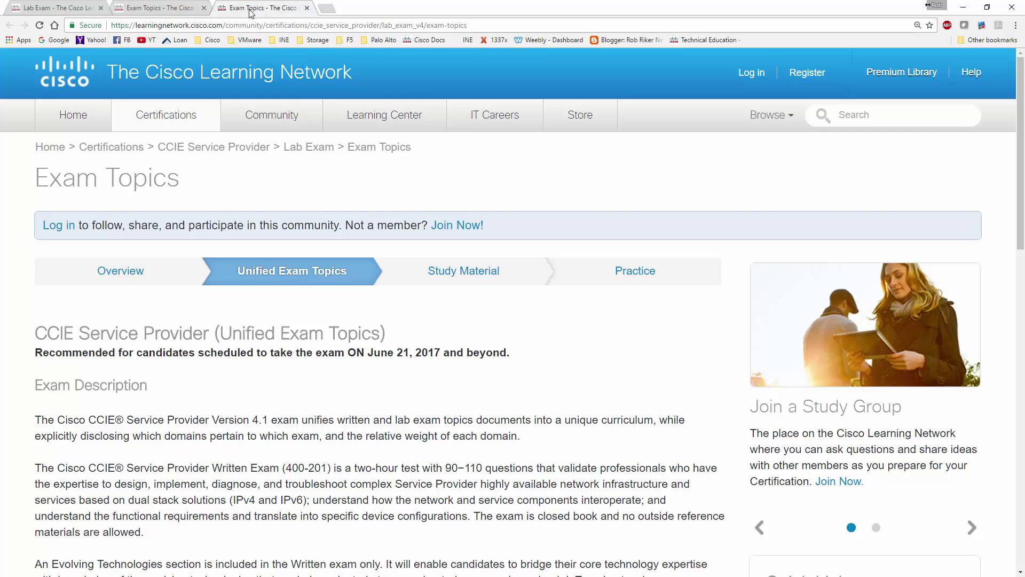
{"action": "left_click", "coordinate": [166, 8]}
{"action": "scroll", "coordinate": [573, 320], "scroll_direction": "down", "scroll_amount": 3}
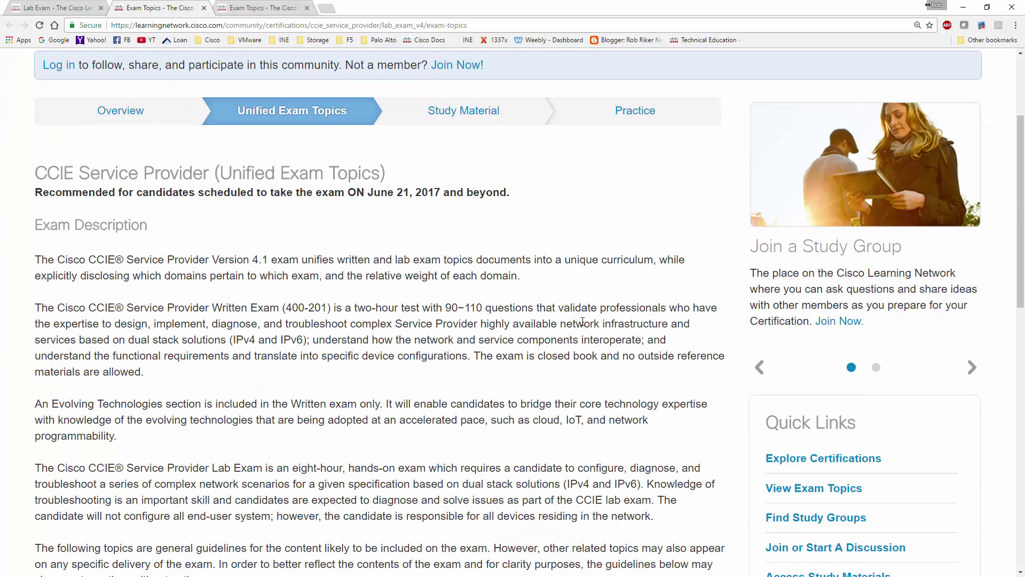
{"action": "scroll", "coordinate": [573, 321], "scroll_direction": "down", "scroll_amount": 5}
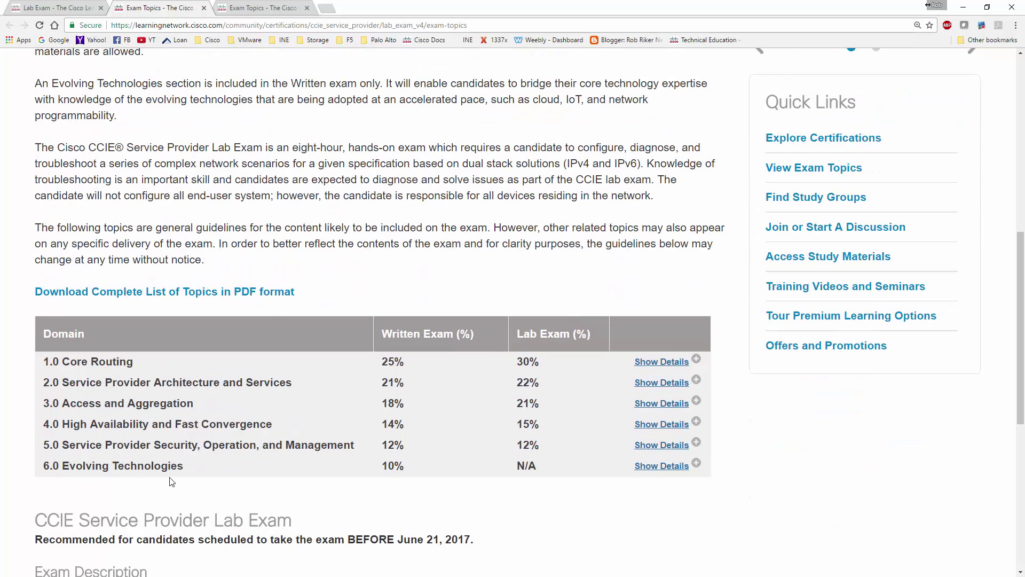
{"action": "left_click", "coordinate": [263, 7]}
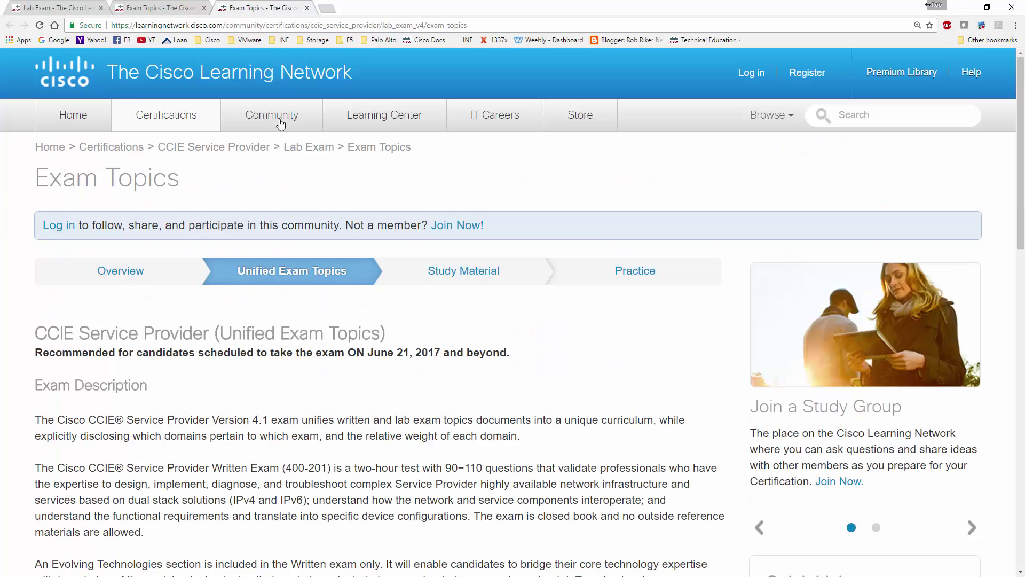
{"action": "scroll", "coordinate": [353, 241], "scroll_direction": "down", "scroll_amount": 3}
{"action": "scroll", "coordinate": [352, 241], "scroll_direction": "down", "scroll_amount": 8}
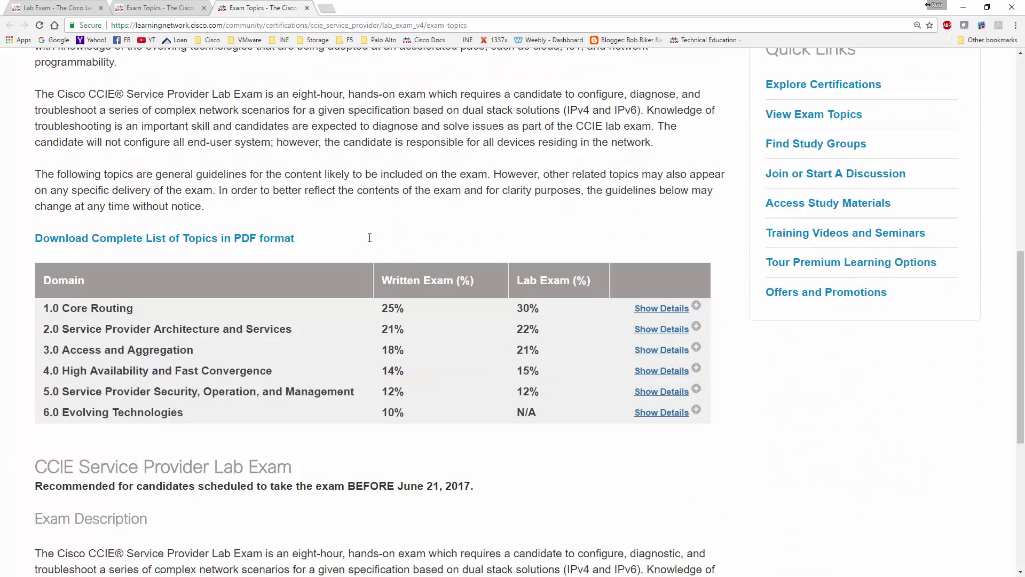
{"action": "scroll", "coordinate": [369, 237], "scroll_direction": "up", "scroll_amount": 5}
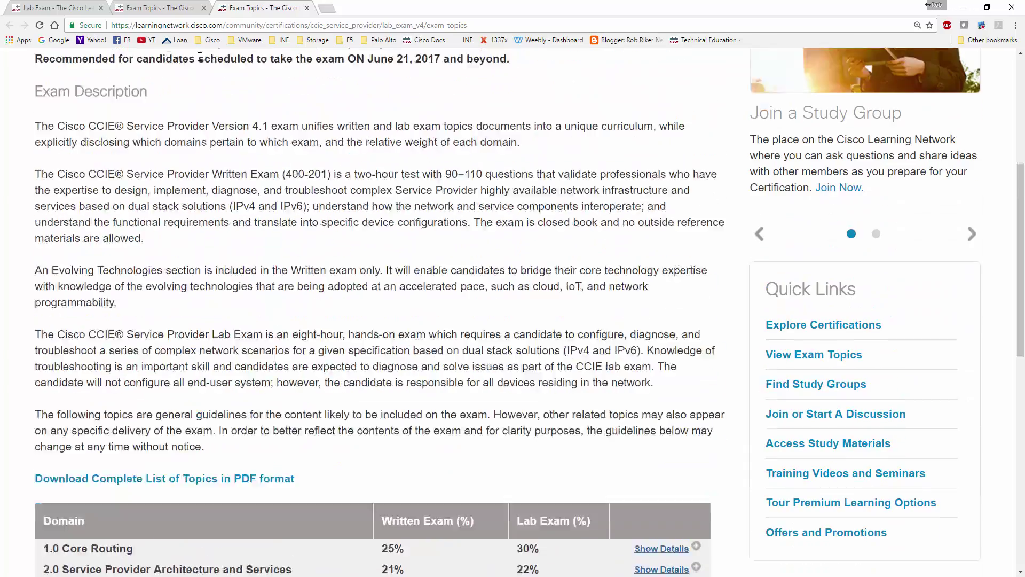
Return to the Lab Exam page and highlight the sentences about the virtualized modules and the web-based delivery using VIRL/CML.
{"action": "left_click", "coordinate": [62, 8]}
{"action": "scroll", "coordinate": [599, 332], "scroll_direction": "down", "scroll_amount": 6}
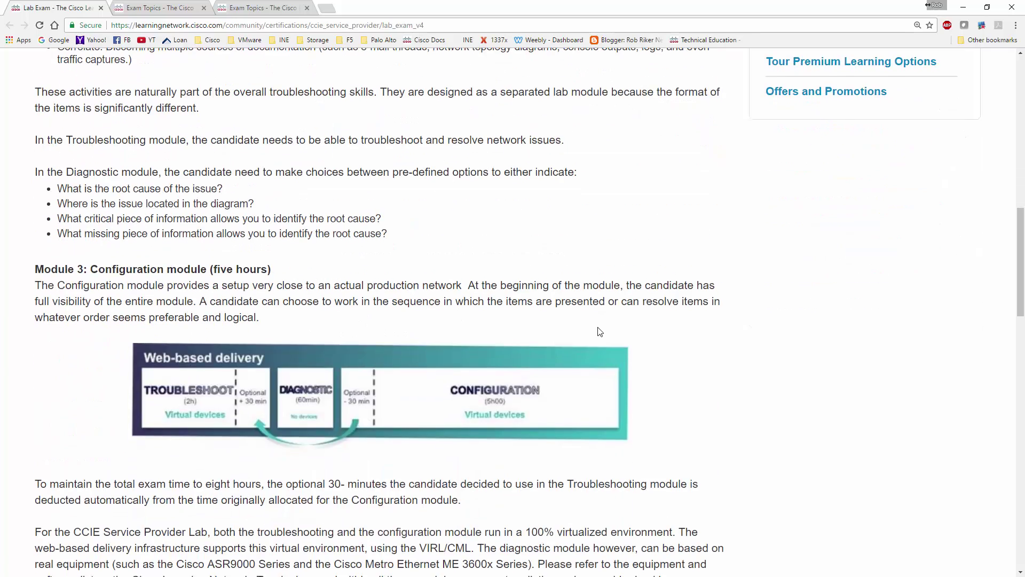
{"action": "scroll", "coordinate": [599, 332], "scroll_direction": "down", "scroll_amount": 3}
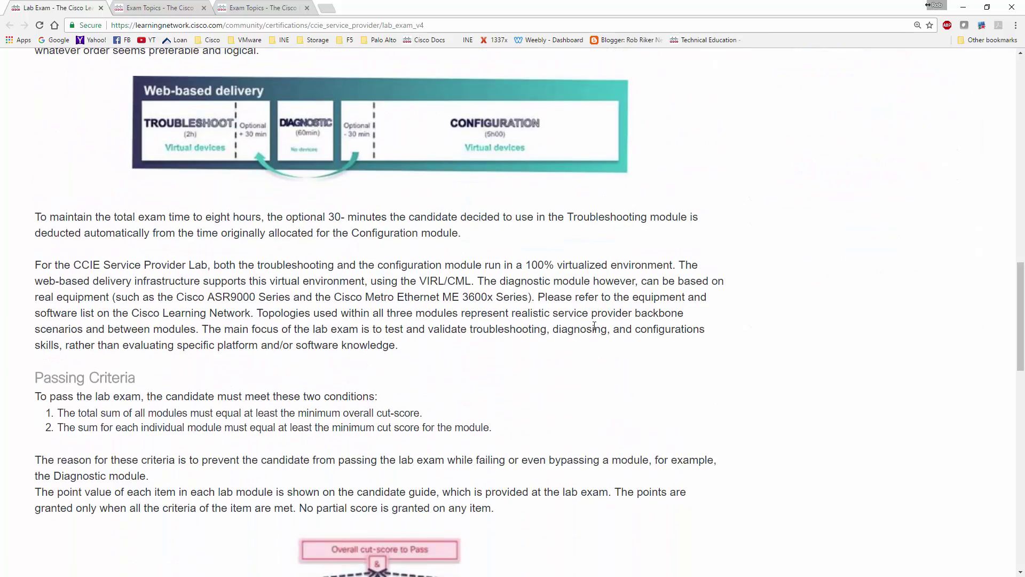
{"action": "left_click_drag", "start_coordinate": [31, 261], "coordinate": [563, 261]}
{"action": "left_click", "coordinate": [197, 275]}
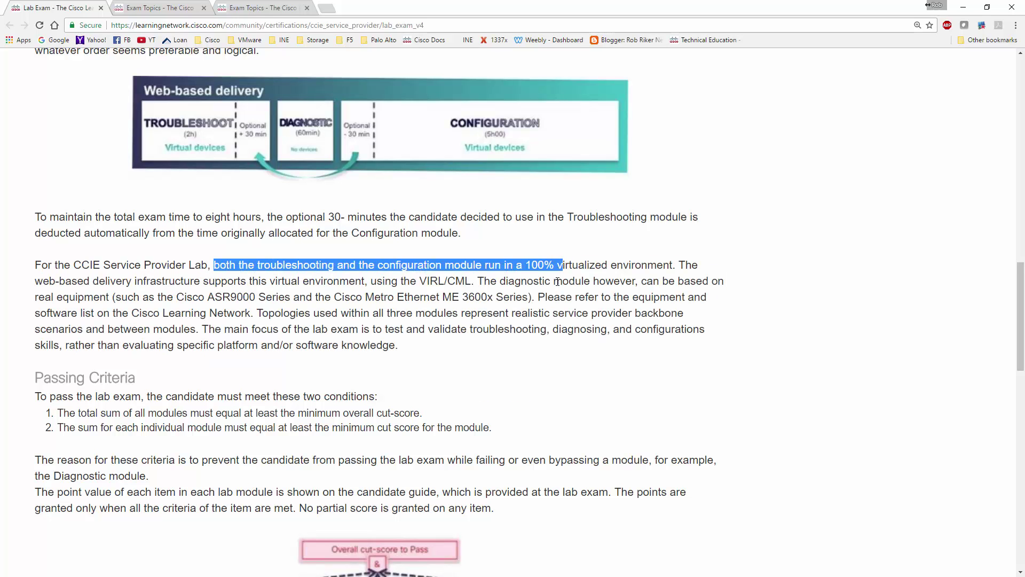
{"action": "left_click", "coordinate": [557, 282]}
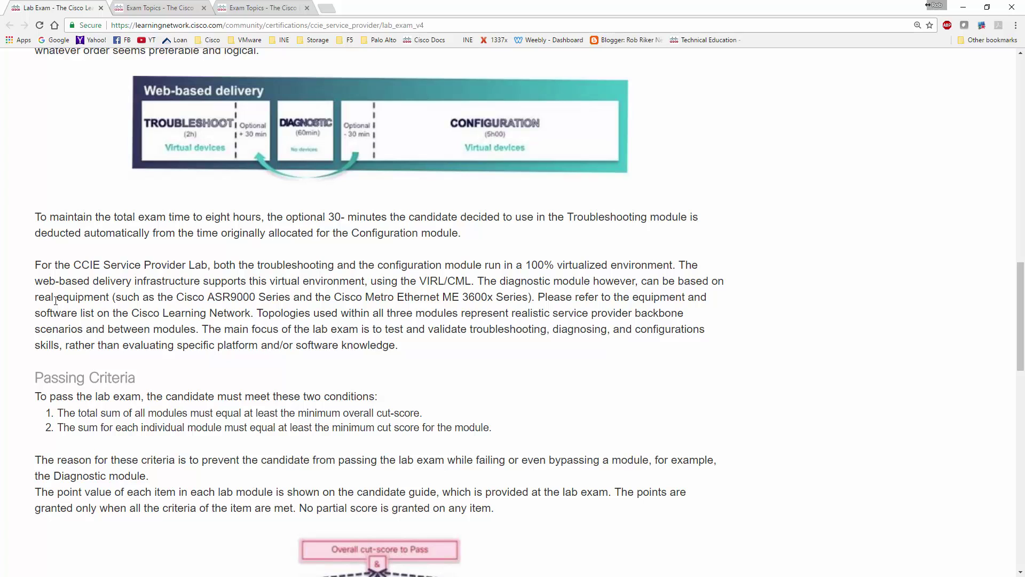
{"action": "left_click_drag", "start_coordinate": [35, 280], "coordinate": [471, 281]}
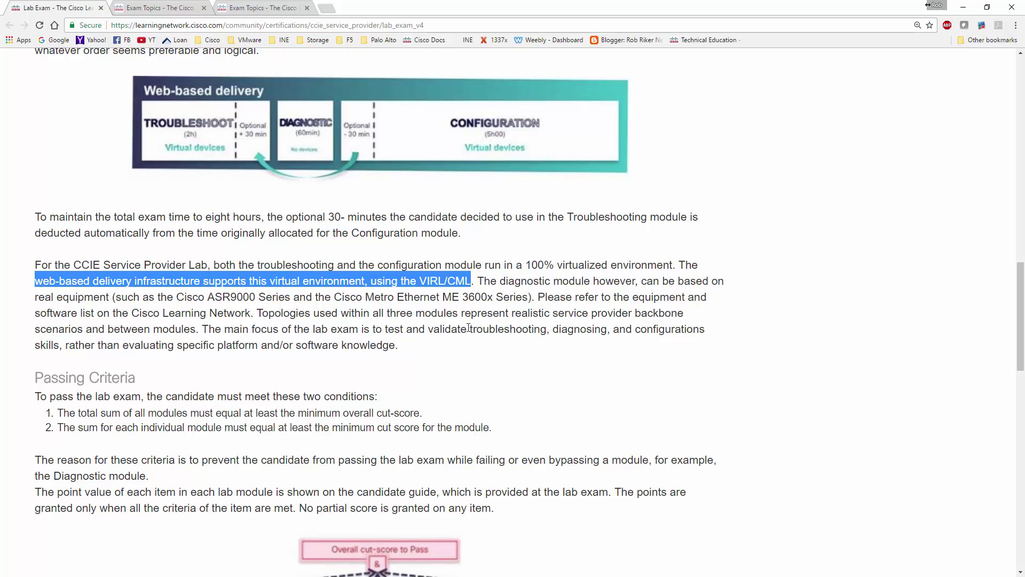
{"action": "left_click", "coordinate": [467, 377]}
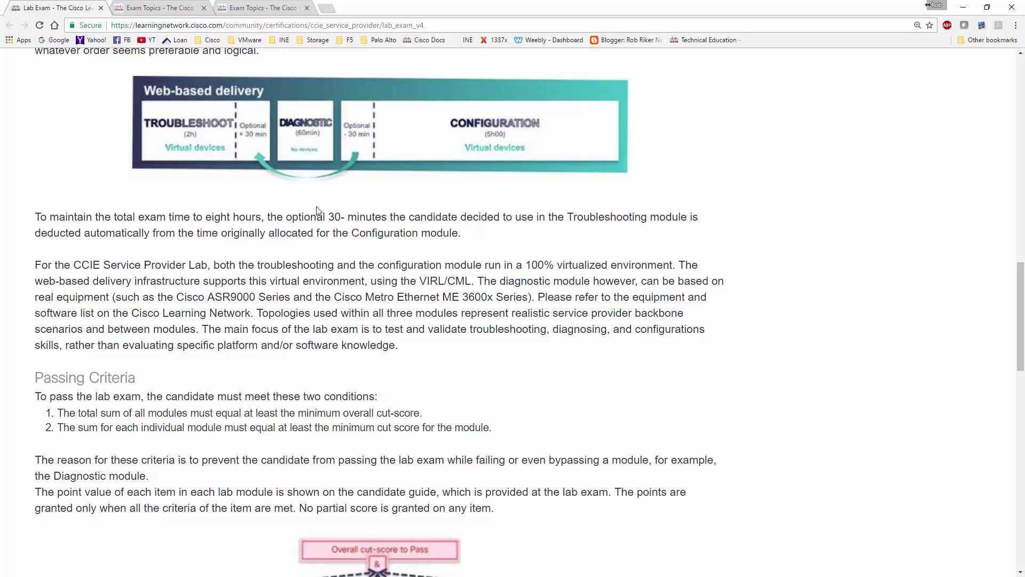
Open the Practice section and load the CCIE Service Provider Lab Equipment and Operating System v4.0 and v4.1 documents in new tabs.
{"action": "scroll", "coordinate": [224, 249], "scroll_direction": "up", "scroll_amount": 9}
{"action": "scroll", "coordinate": [224, 250], "scroll_direction": "up", "scroll_amount": 10}
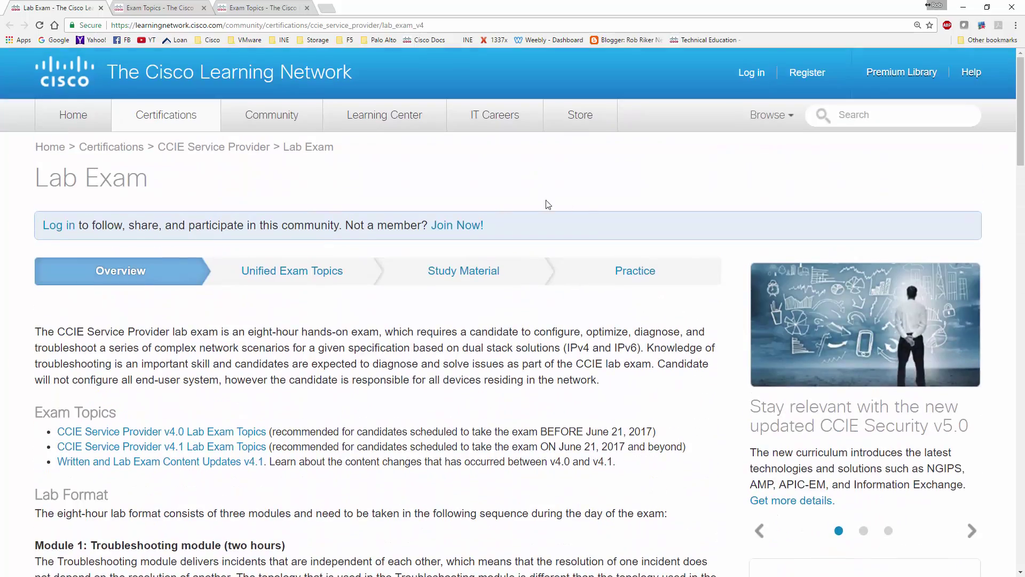
{"action": "left_click", "coordinate": [629, 278]}
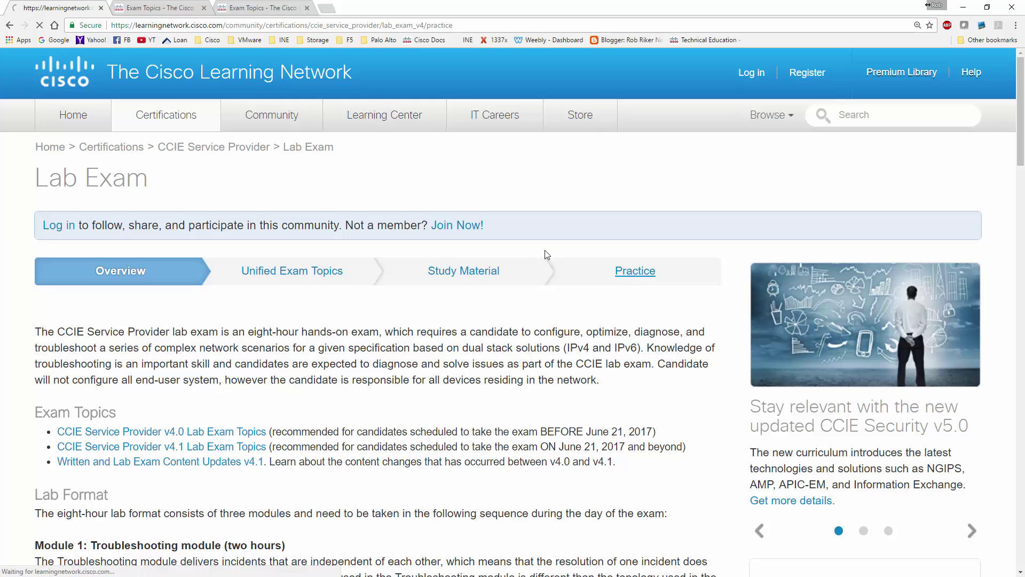
{"action": "scroll", "coordinate": [398, 271], "scroll_direction": "down", "scroll_amount": 3}
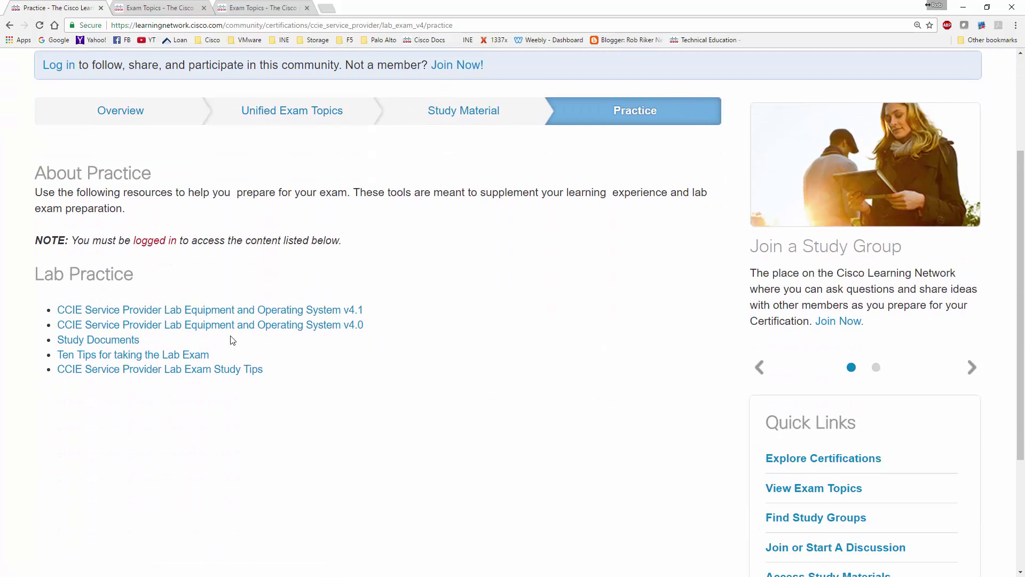
{"action": "middle_click", "coordinate": [190, 332]}
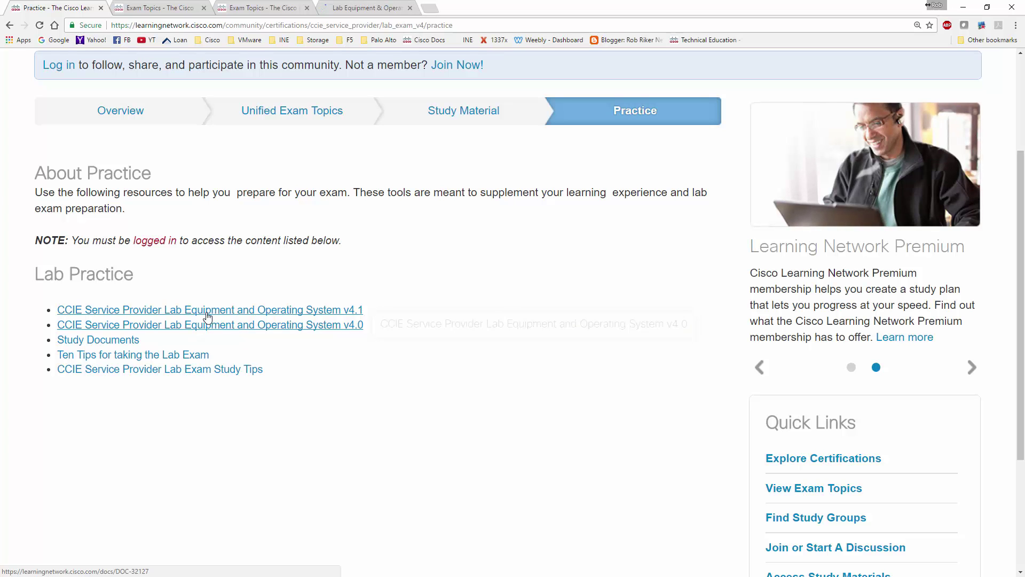
{"action": "middle_click", "coordinate": [204, 313]}
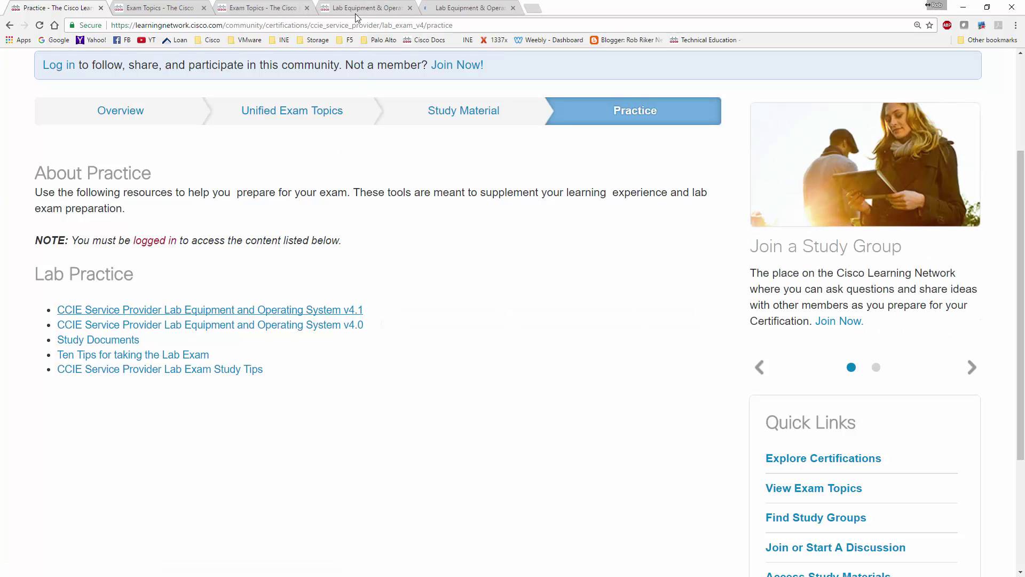
In the v4.0 lab equipment document, highlight the Cisco IOS XR Software Release 5.2 and Cisco IOS 15.4S mentions.
{"action": "left_click", "coordinate": [369, 8]}
{"action": "scroll", "coordinate": [546, 303], "scroll_direction": "down", "scroll_amount": 3}
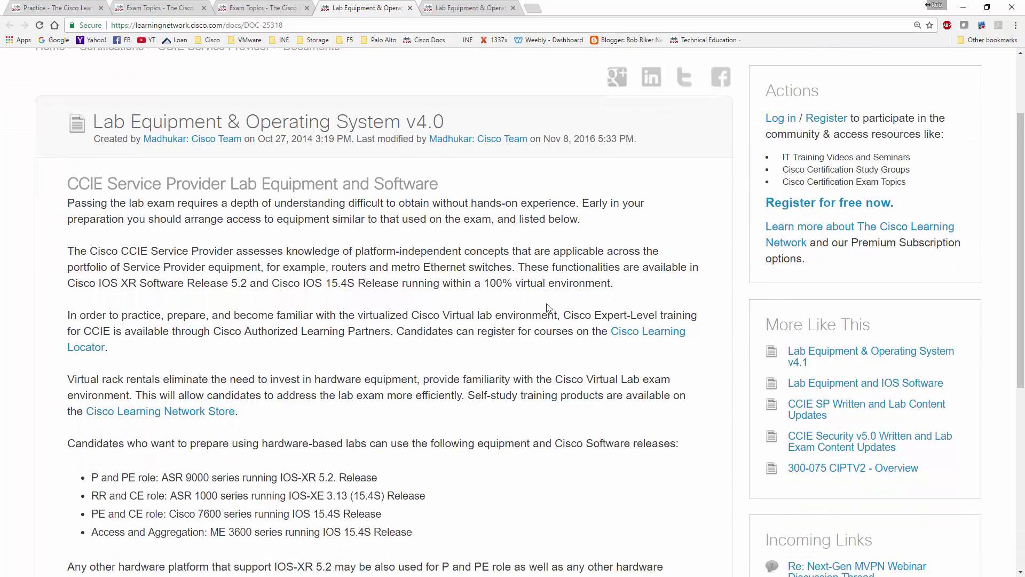
{"action": "left_click_drag", "start_coordinate": [67, 231], "coordinate": [246, 233]}
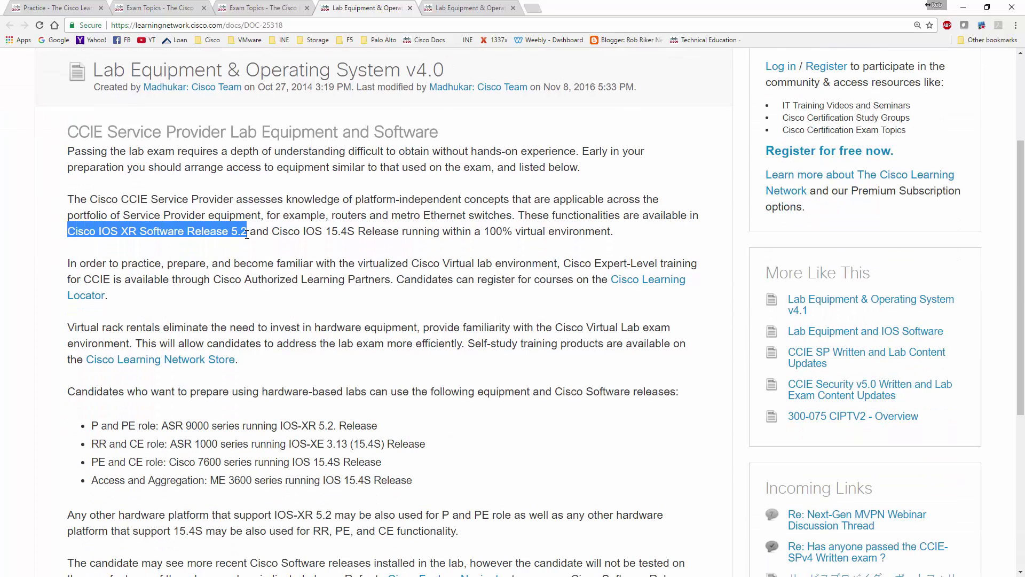
{"action": "left_click", "coordinate": [273, 231]}
{"action": "left_click_drag", "start_coordinate": [273, 231], "coordinate": [355, 231]}
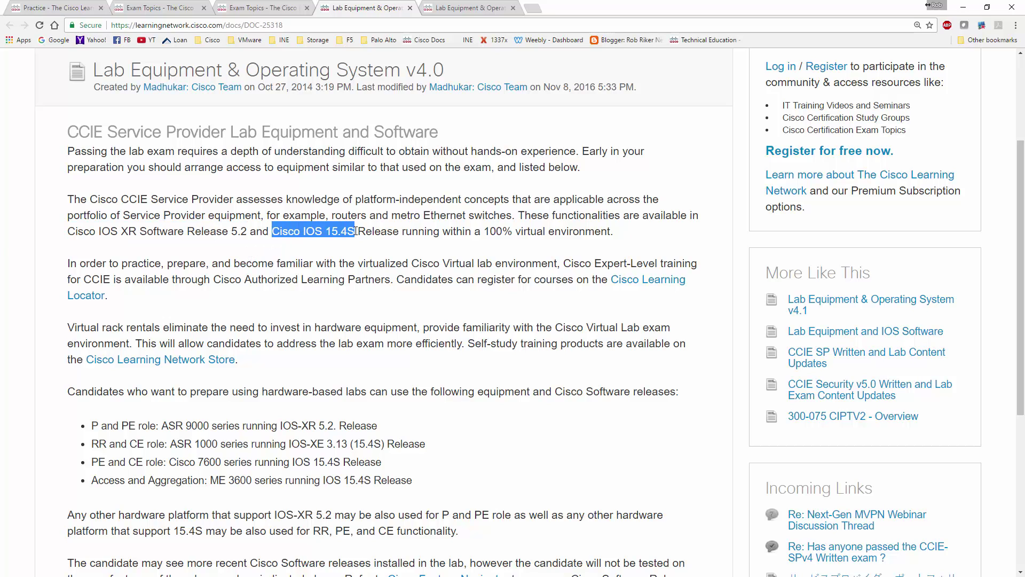
Open the v4.1 lab equipment document and highlight the Cisco IOS XR Software Release 6.0 mention.
{"action": "left_click", "coordinate": [479, 9]}
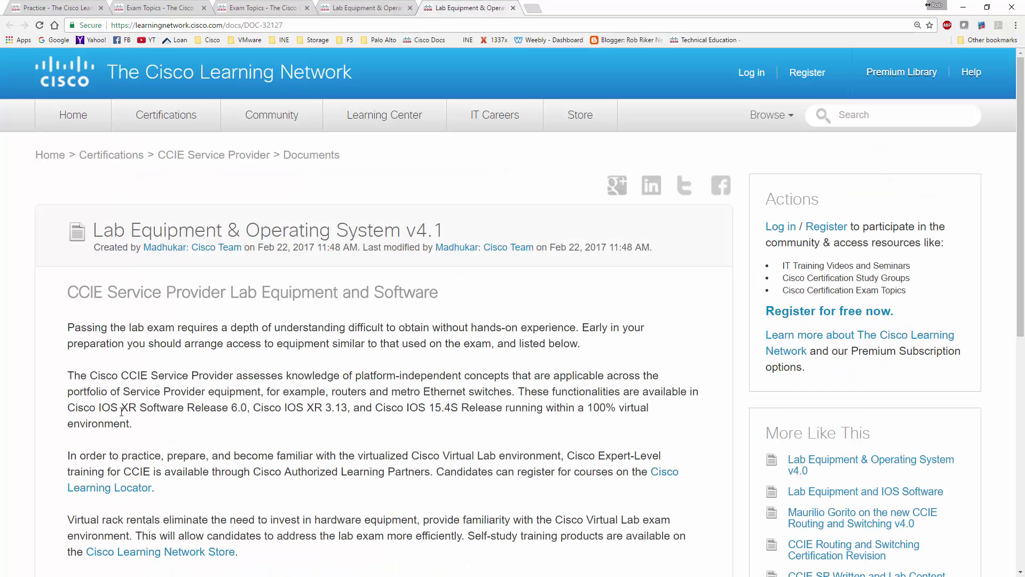
{"action": "left_click_drag", "start_coordinate": [67, 408], "coordinate": [246, 412]}
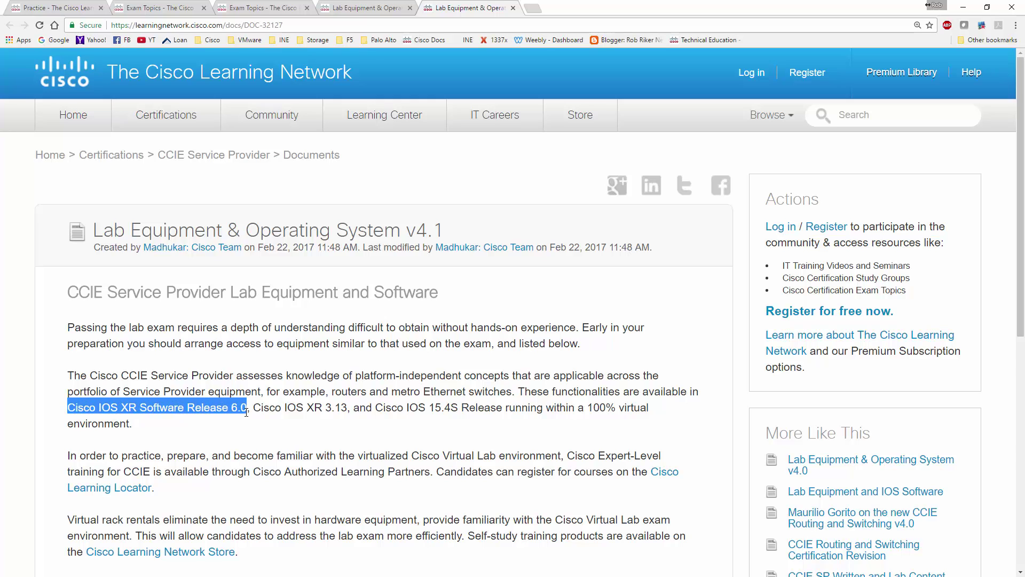
{"action": "left_click", "coordinate": [229, 442]}
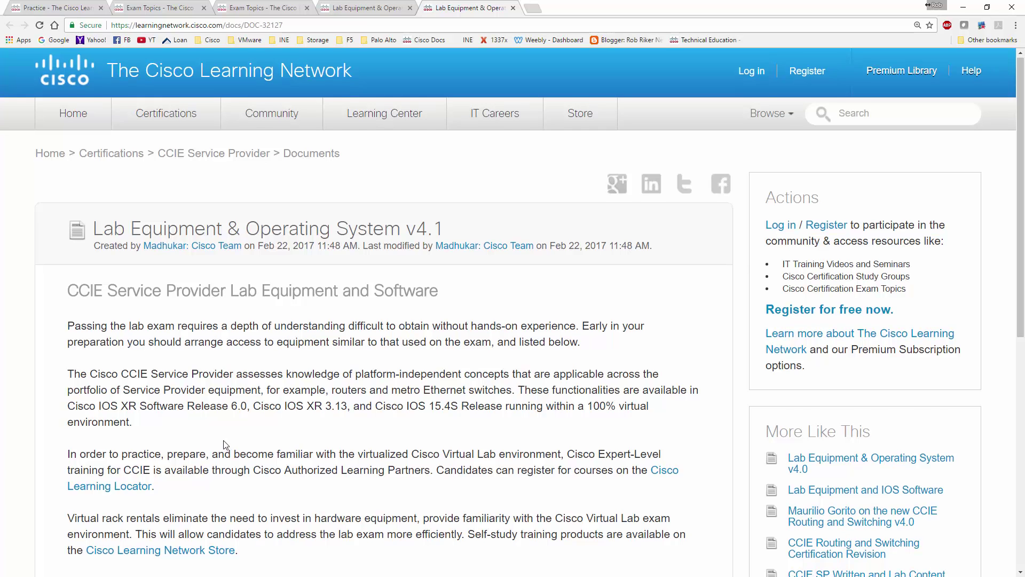
Examine the first hardware entry, highlighting the RR, P and PE roles and the ASR 9000 series with its software release.
{"action": "scroll", "coordinate": [226, 445], "scroll_direction": "down", "scroll_amount": 3}
{"action": "scroll", "coordinate": [226, 444], "scroll_direction": "down", "scroll_amount": 1}
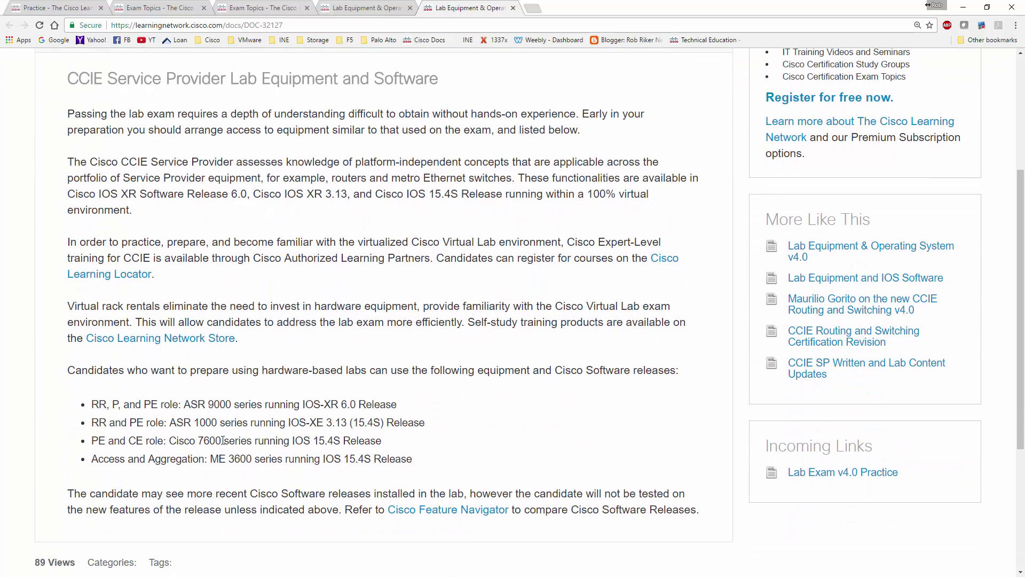
{"action": "left_click_drag", "start_coordinate": [184, 404], "coordinate": [278, 404]}
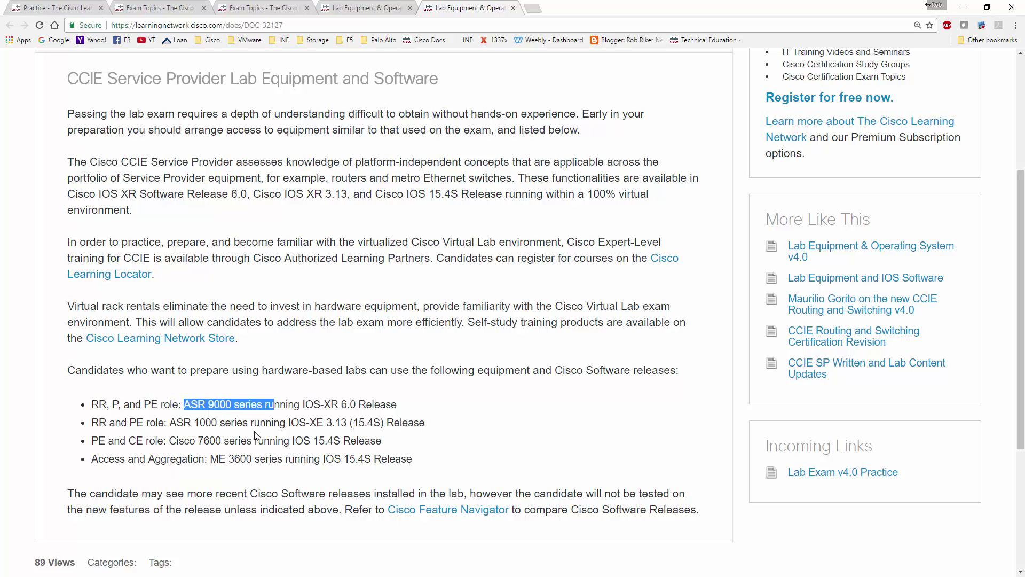
{"action": "left_click", "coordinate": [138, 399]}
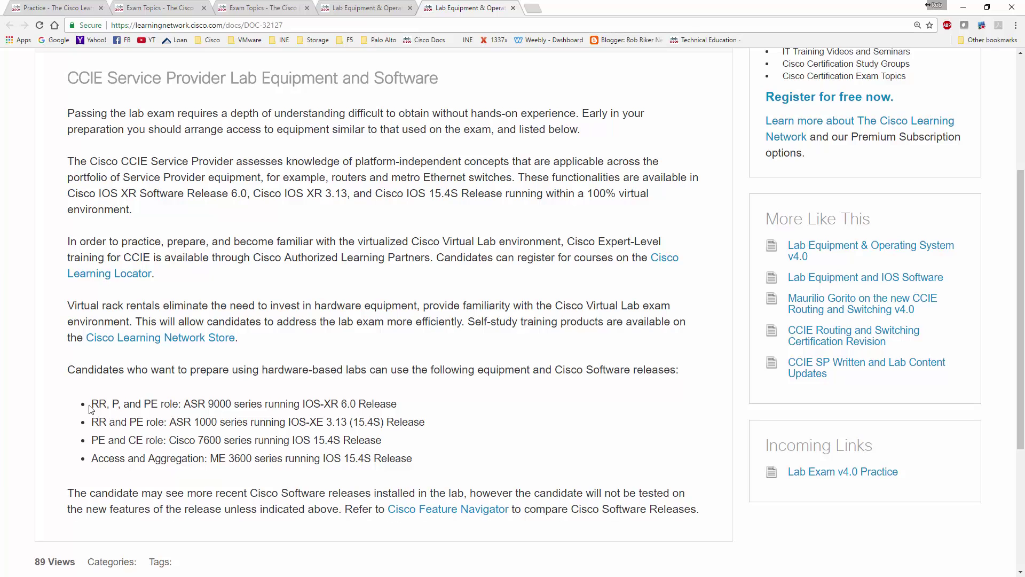
{"action": "scroll", "coordinate": [91, 409], "scroll_direction": "down", "scroll_amount": 2}
{"action": "left_click_drag", "start_coordinate": [92, 299], "coordinate": [174, 301]}
{"action": "left_click", "coordinate": [161, 329]}
{"action": "double_click", "coordinate": [100, 299]}
{"action": "double_click", "coordinate": [115, 299]}
{"action": "left_click", "coordinate": [158, 299]}
{"action": "left_click_drag", "start_coordinate": [157, 299], "coordinate": [366, 299]}
{"action": "left_click", "coordinate": [312, 337]}
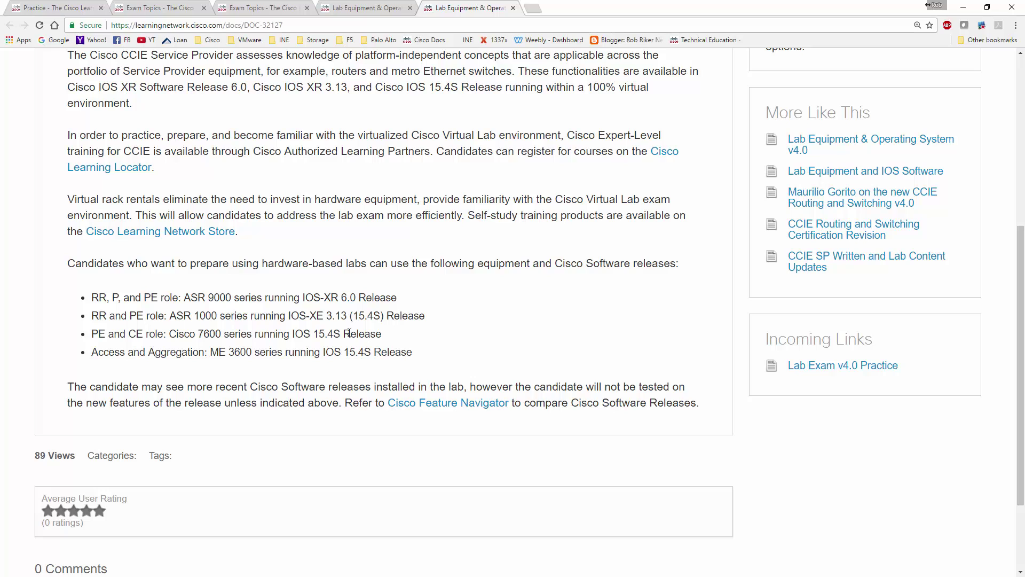
Highlight IOS-XE 3.13 in the ASR 1000 entry and the PE and CE role entry for the Cisco 7600 series.
{"action": "left_click_drag", "start_coordinate": [286, 315], "coordinate": [352, 316]}
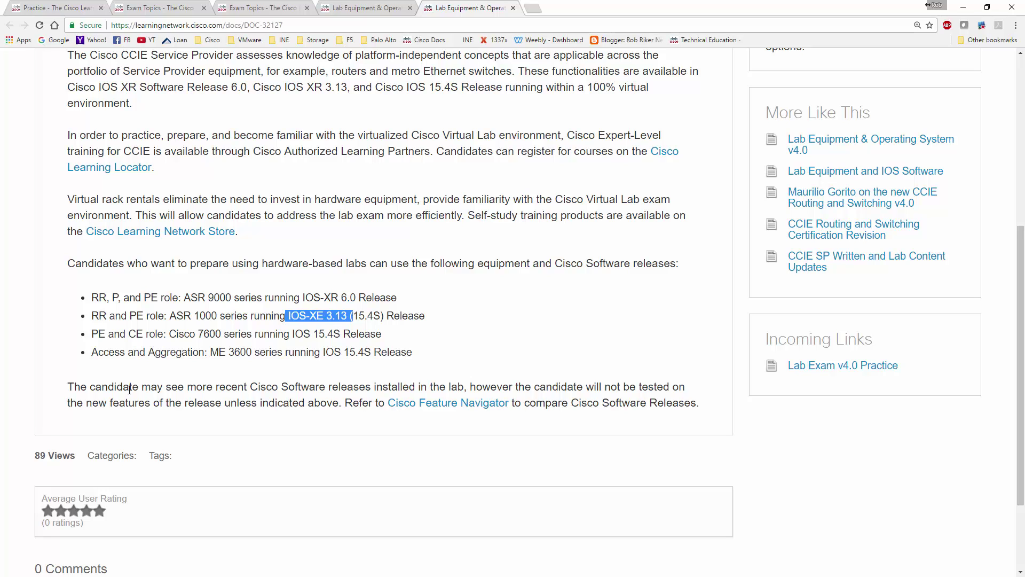
{"action": "left_click", "coordinate": [122, 371]}
{"action": "left_click_drag", "start_coordinate": [92, 336], "coordinate": [351, 334]}
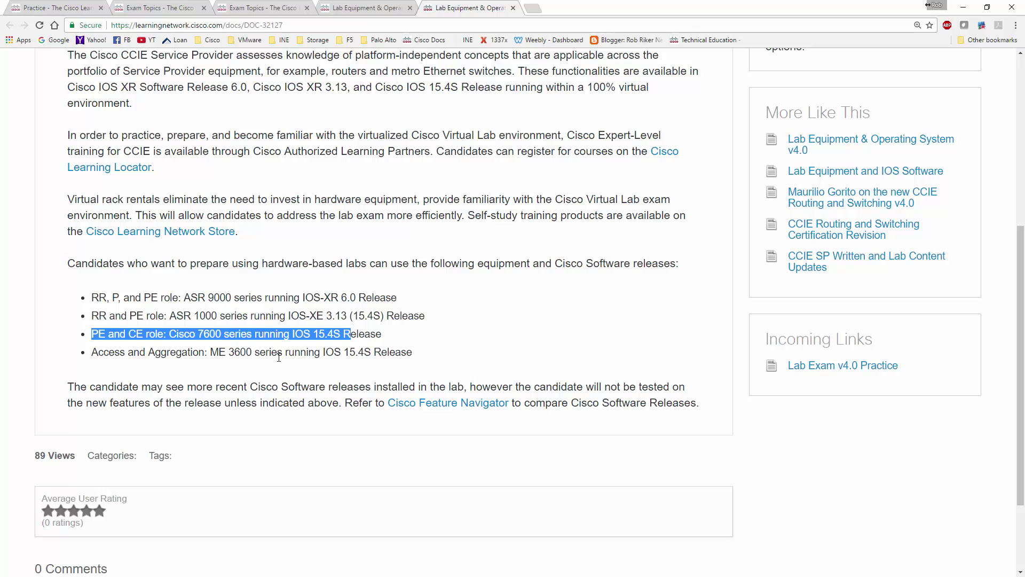
{"action": "left_click", "coordinate": [249, 339]}
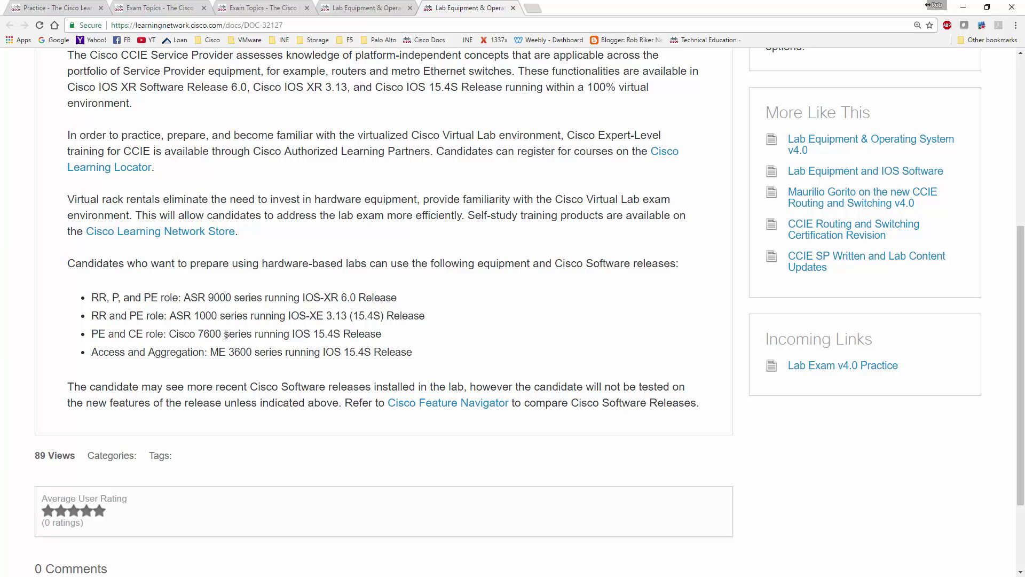
Highlight the 7600 entry's IOS release and the ME 3600 model and release, and return to the document's introduction.
{"action": "left_click_drag", "start_coordinate": [303, 333], "coordinate": [343, 335]}
{"action": "left_click", "coordinate": [336, 352]}
{"action": "left_click_drag", "start_coordinate": [209, 352], "coordinate": [252, 353]}
{"action": "left_click", "coordinate": [255, 374]}
{"action": "double_click", "coordinate": [354, 355]}
{"action": "left_click", "coordinate": [364, 368]}
{"action": "scroll", "coordinate": [339, 348], "scroll_direction": "up", "scroll_amount": 6}
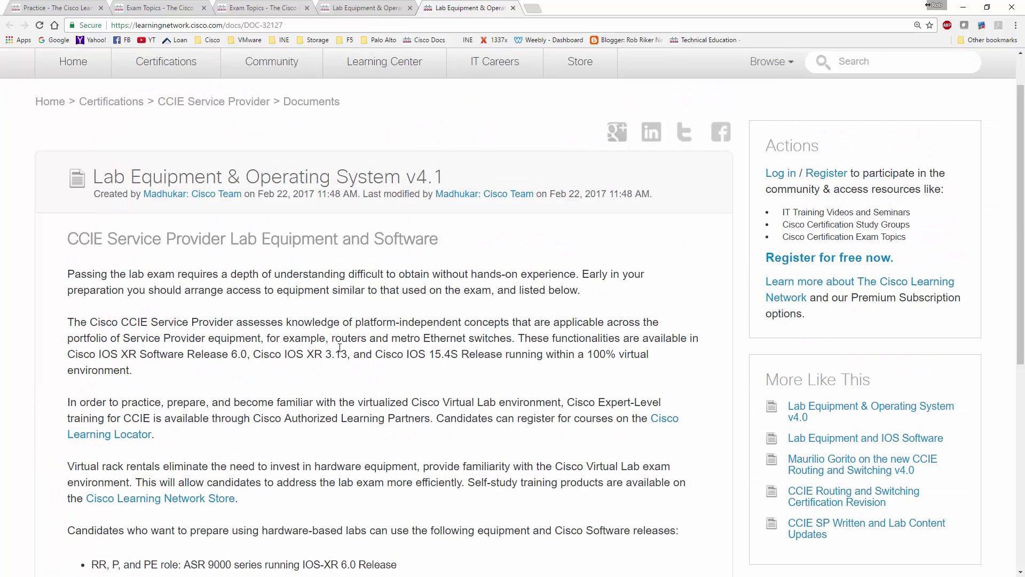
{"action": "scroll", "coordinate": [337, 348], "scroll_direction": "down", "scroll_amount": 1}
Switch to the vSphere Client, view the summary of host 10.255.1.80 and look over its router virtual machines.
{"action": "left_click", "coordinate": [963, 7]}
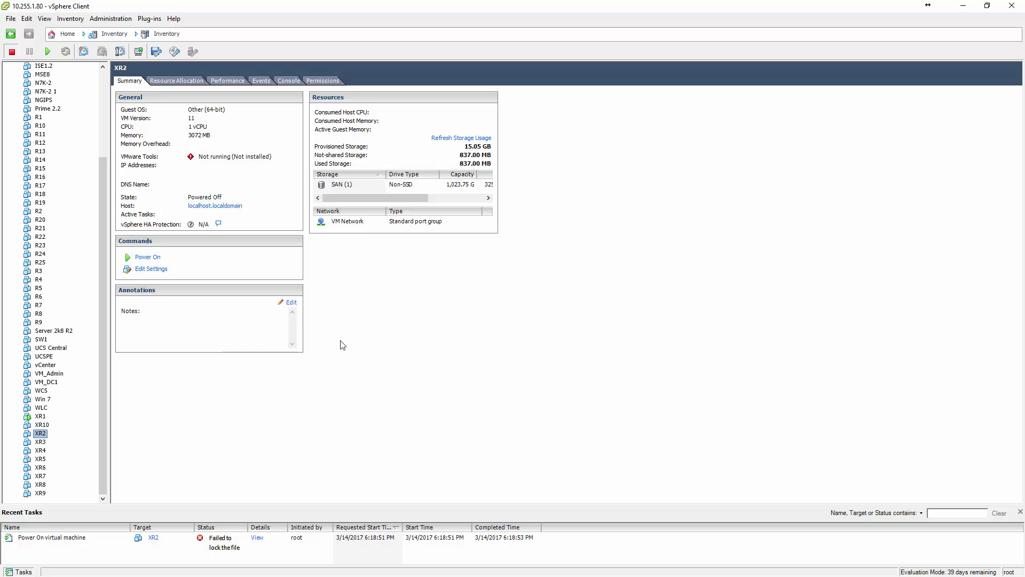
{"action": "scroll", "coordinate": [83, 369], "scroll_direction": "up", "scroll_amount": 4}
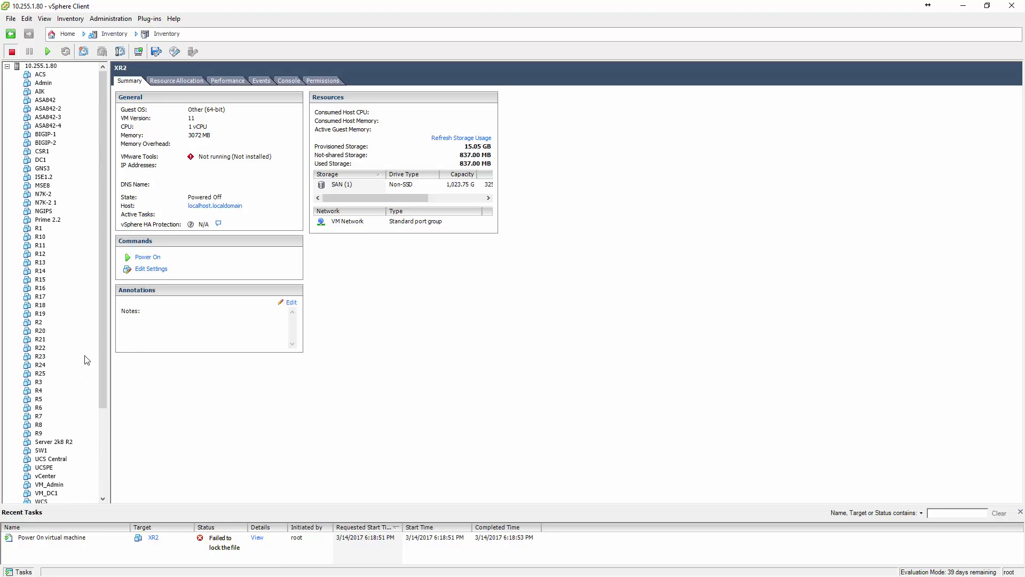
{"action": "left_click", "coordinate": [53, 67]}
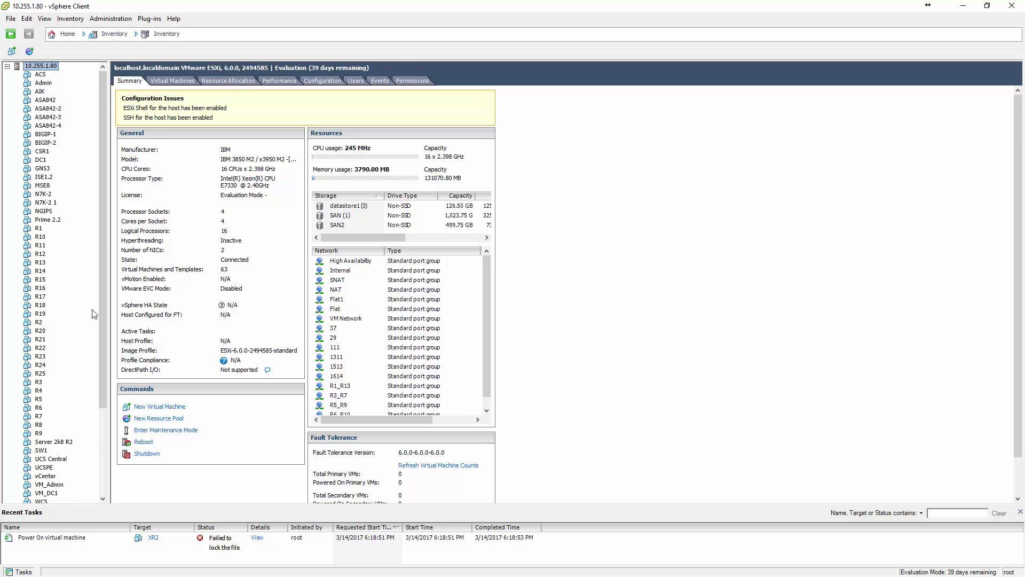
{"action": "scroll", "coordinate": [80, 305], "scroll_direction": "down", "scroll_amount": 2}
{"action": "scroll", "coordinate": [80, 304], "scroll_direction": "down", "scroll_amount": 3}
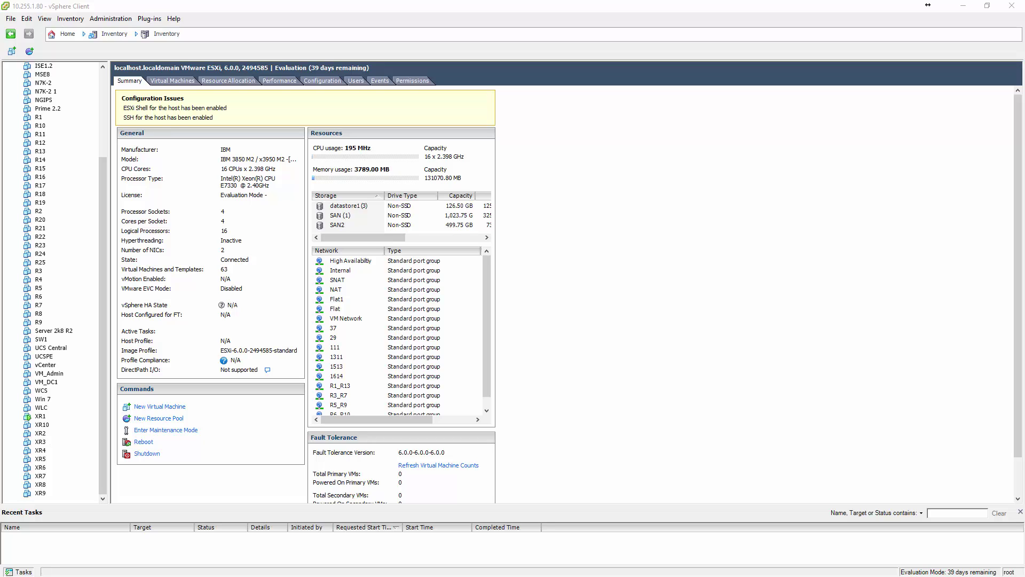
Switch to the XR1 session in SuperPuTTY and log in to the router with the account's username and password.
{"action": "key", "text": "alt+Tab"}
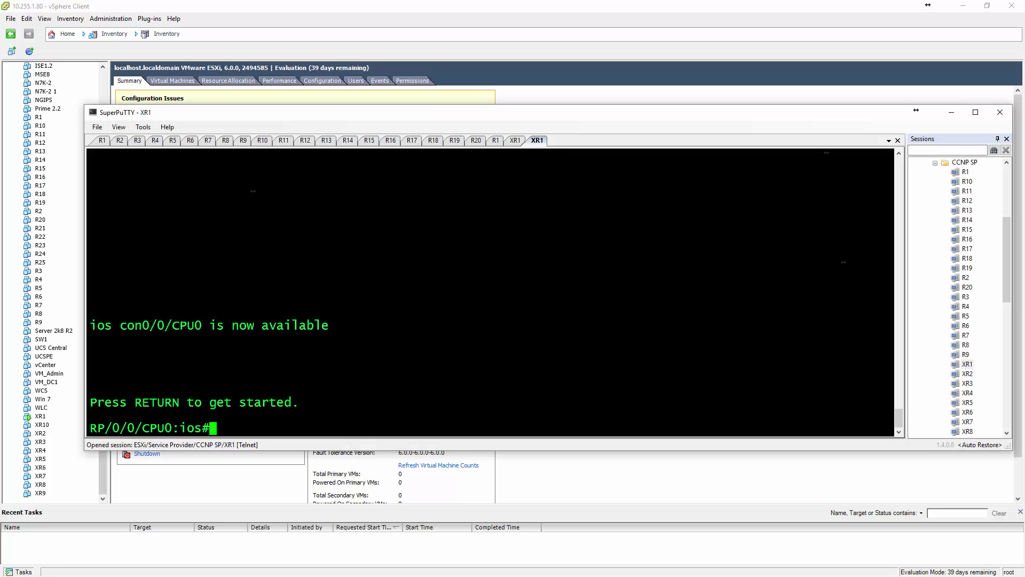
{"action": "key", "text": "Return"}
{"action": "key", "text": "Return"}
{"action": "key", "text": "Return"}
{"action": "key", "text": "Return"}
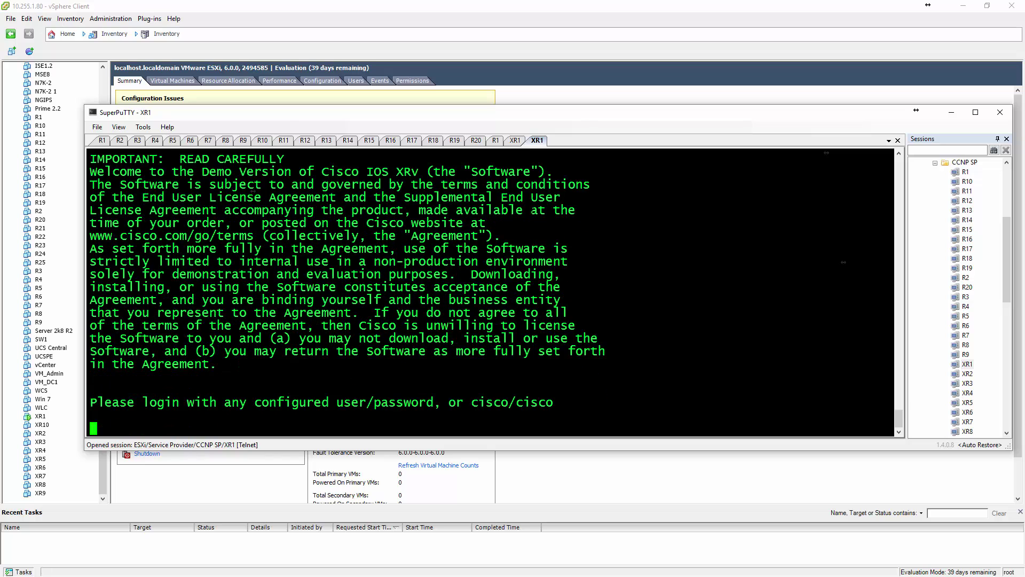
{"action": "type", "text": "Rob"}
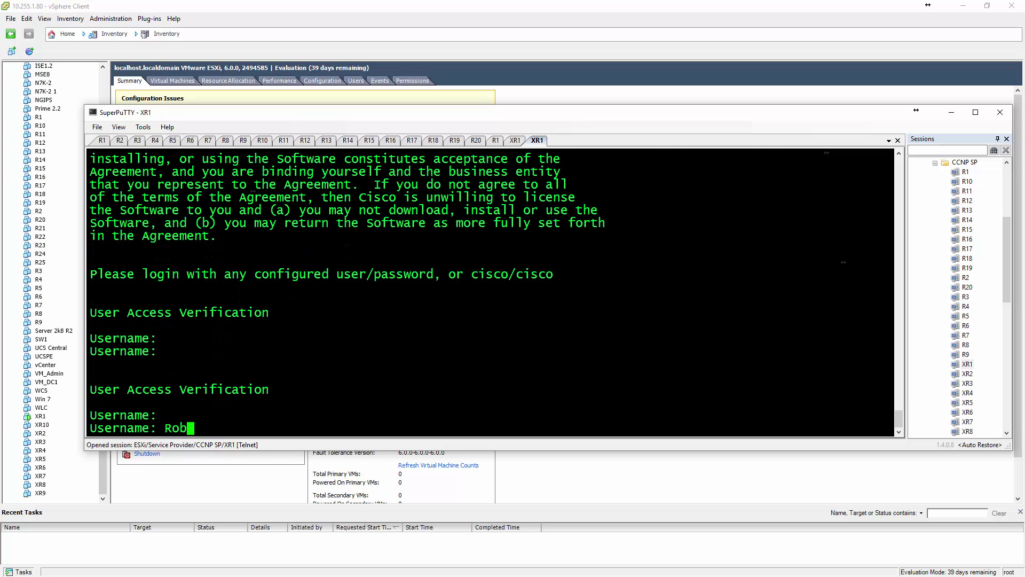
{"action": "key", "text": "Return"}
{"action": "key", "text": "Return"}
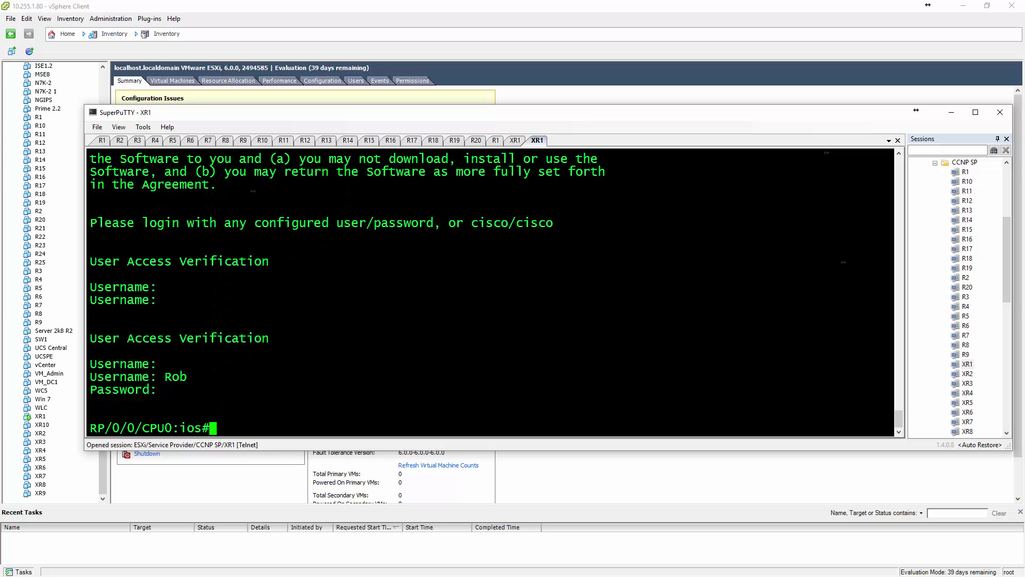
Run show version on XR1 and highlight the end of the system image file path.
{"action": "type", "text": "show version"}
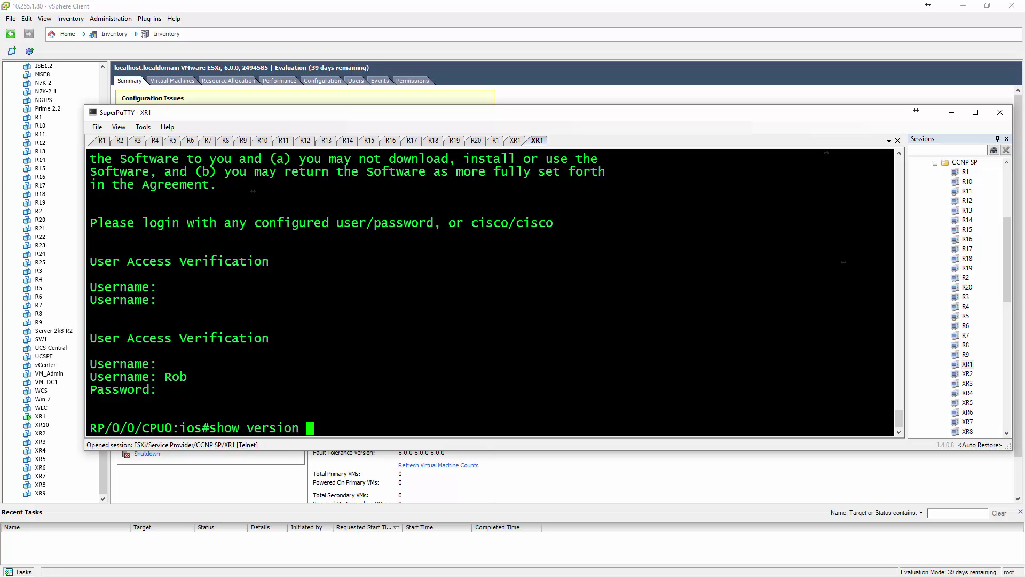
{"action": "key", "text": "Return"}
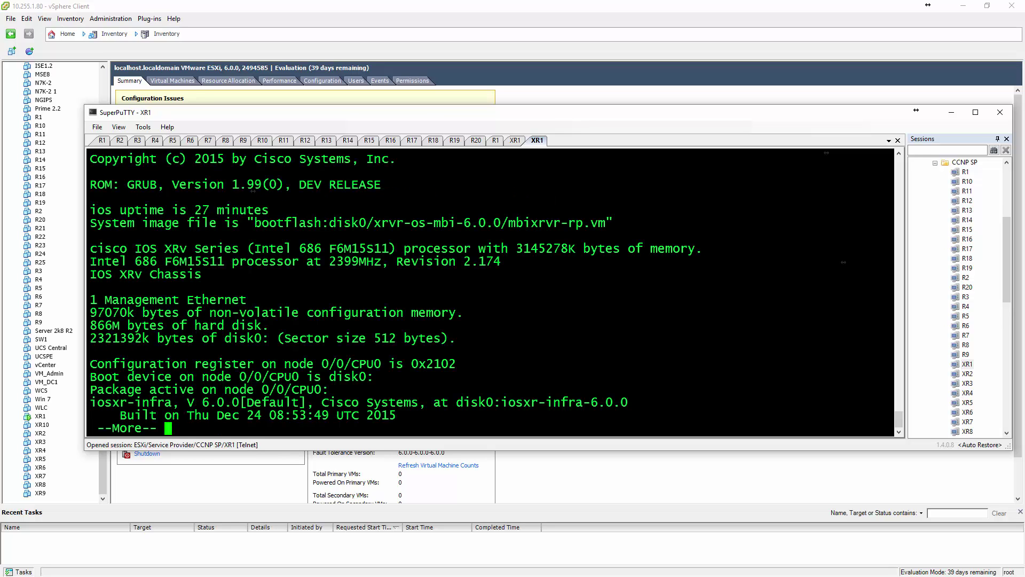
{"action": "left_click_drag", "start_coordinate": [411, 223], "coordinate": [611, 224]}
{"action": "left_click", "coordinate": [578, 224]}
Return to the vSphere Client and view the host's event entry about the XR2 power-on error.
{"action": "left_click", "coordinate": [951, 112]}
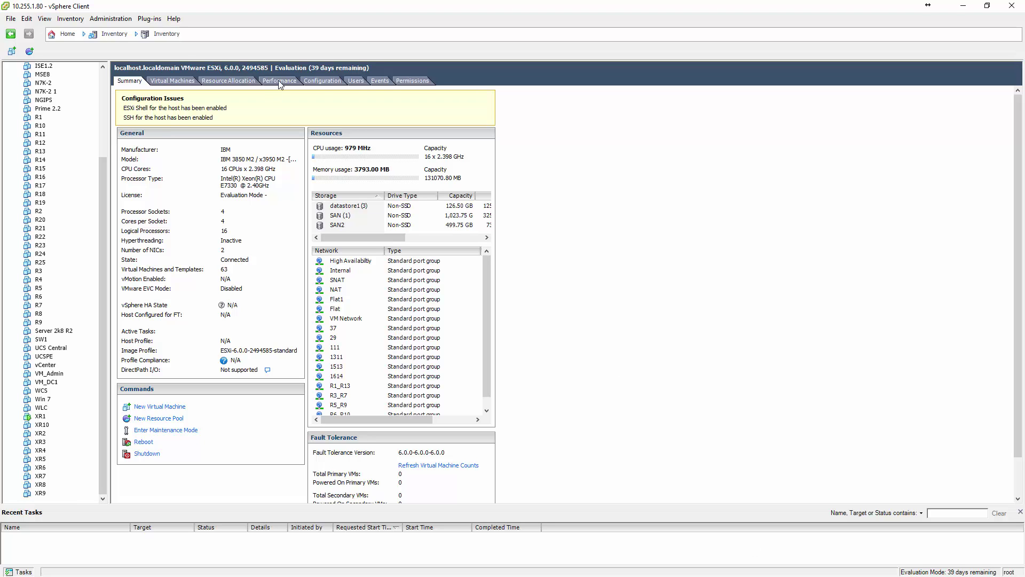
{"action": "left_click", "coordinate": [381, 81]}
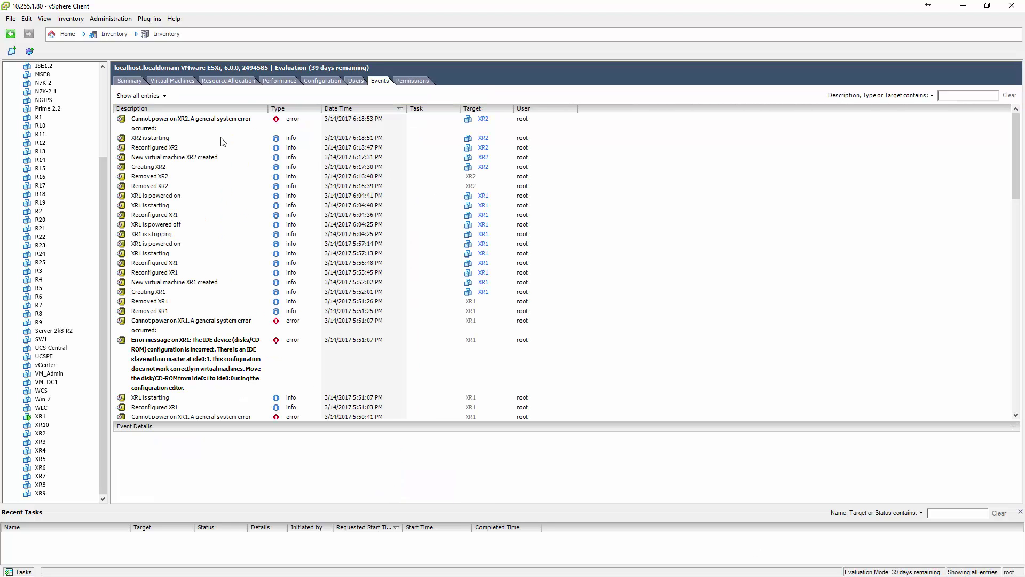
{"action": "left_click", "coordinate": [195, 126]}
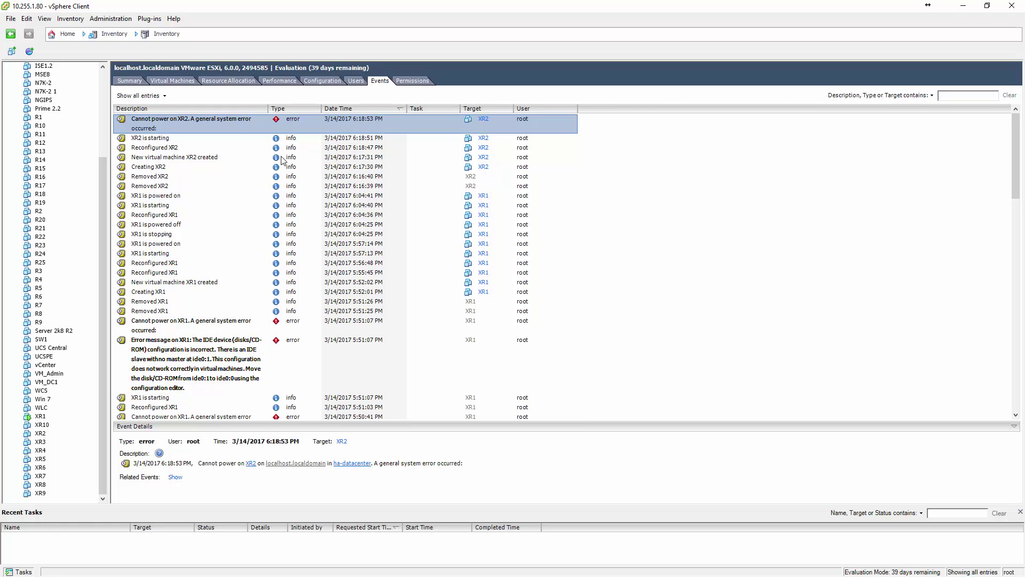
Go back to the summary of host 10.255.1.80 and browse the SAN (1) datastore.
{"action": "scroll", "coordinate": [72, 159], "scroll_direction": "up", "scroll_amount": 4}
{"action": "scroll", "coordinate": [44, 96], "scroll_direction": "up", "scroll_amount": 1}
{"action": "left_click", "coordinate": [42, 66]}
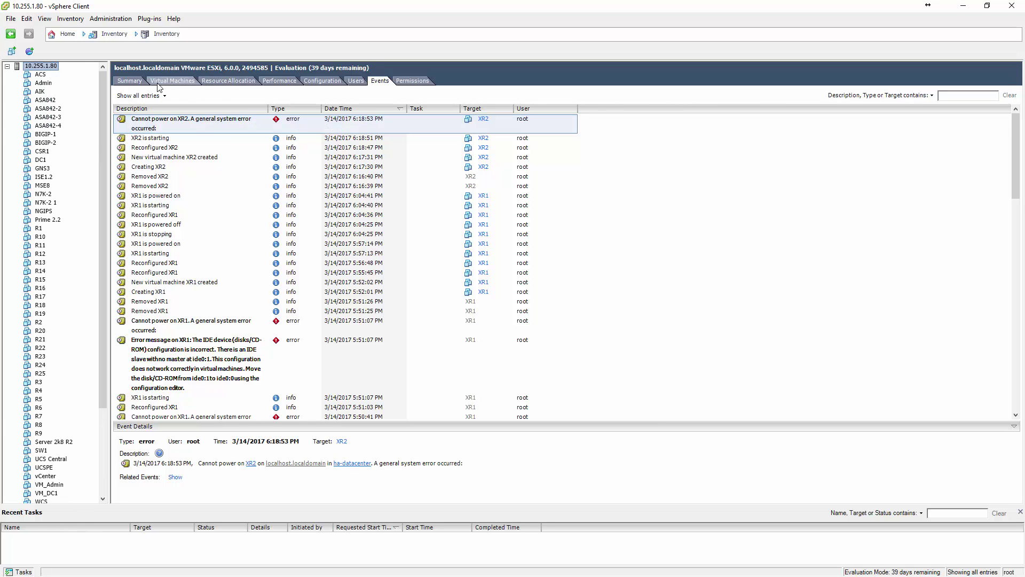
{"action": "left_click", "coordinate": [130, 81]}
{"action": "right_click", "coordinate": [376, 215]}
{"action": "left_click", "coordinate": [421, 221]}
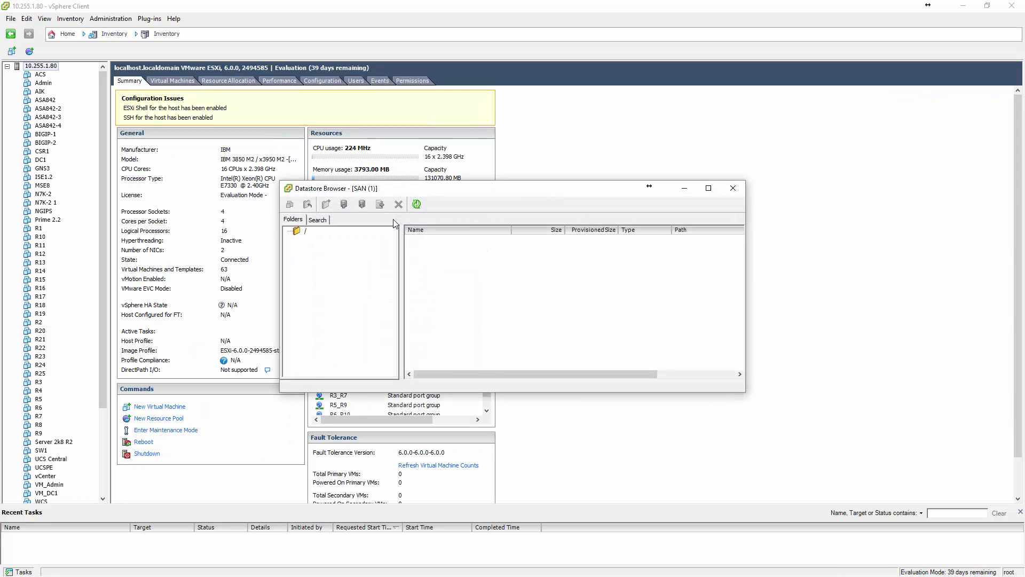
Widen the datastore listing's Name column and locate and select the iosxrv-k9-demo-6.0.0.vmdk virtual disk.
{"action": "scroll", "coordinate": [466, 273], "scroll_direction": "down", "scroll_amount": 10}
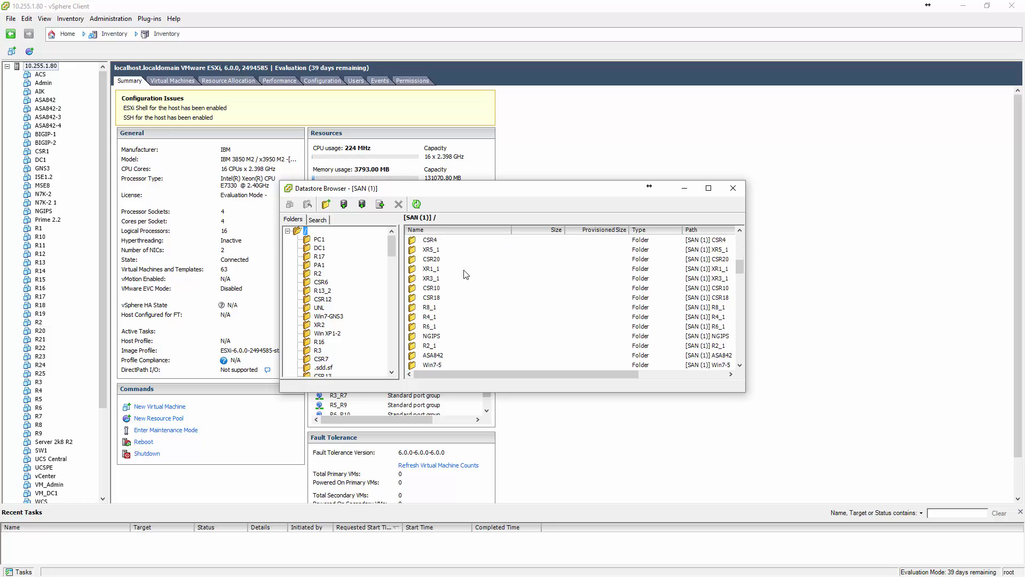
{"action": "scroll", "coordinate": [466, 273], "scroll_direction": "down", "scroll_amount": 10}
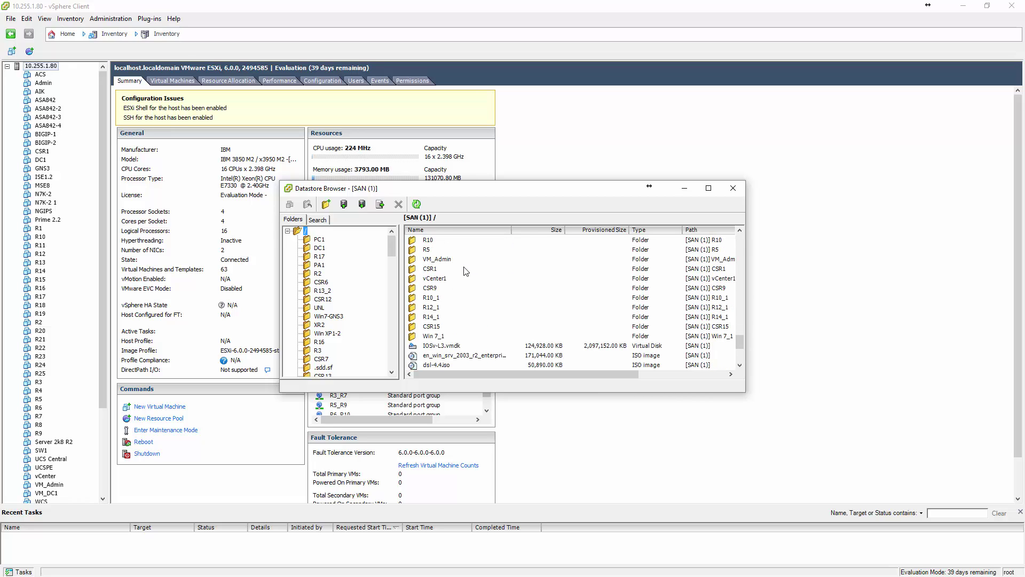
{"action": "left_click_drag", "start_coordinate": [512, 227], "coordinate": [562, 228]}
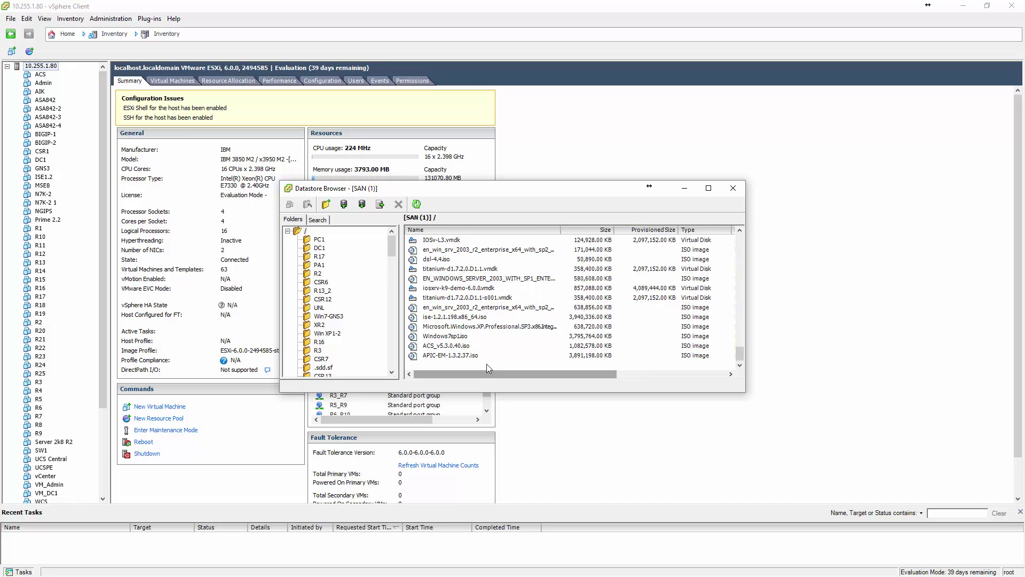
{"action": "scroll", "coordinate": [495, 342], "scroll_direction": "up", "scroll_amount": 1}
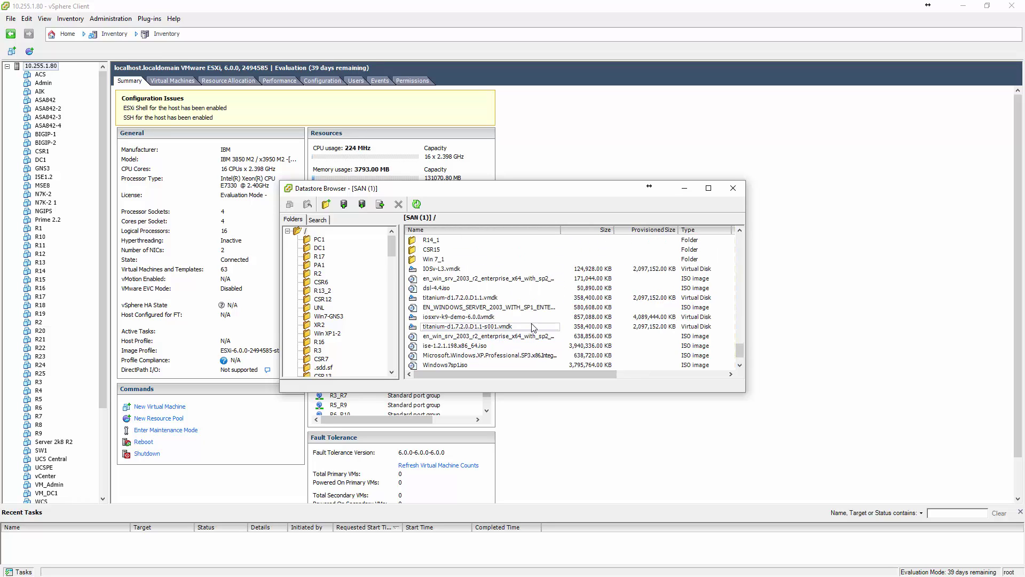
{"action": "left_click", "coordinate": [509, 320]}
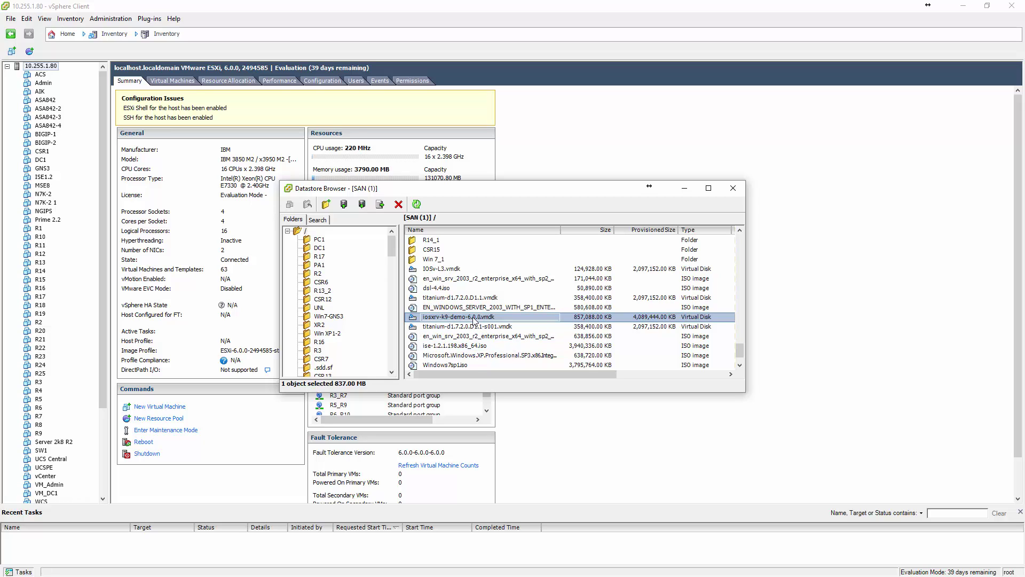
{"action": "scroll", "coordinate": [473, 319], "scroll_direction": "down", "scroll_amount": 1}
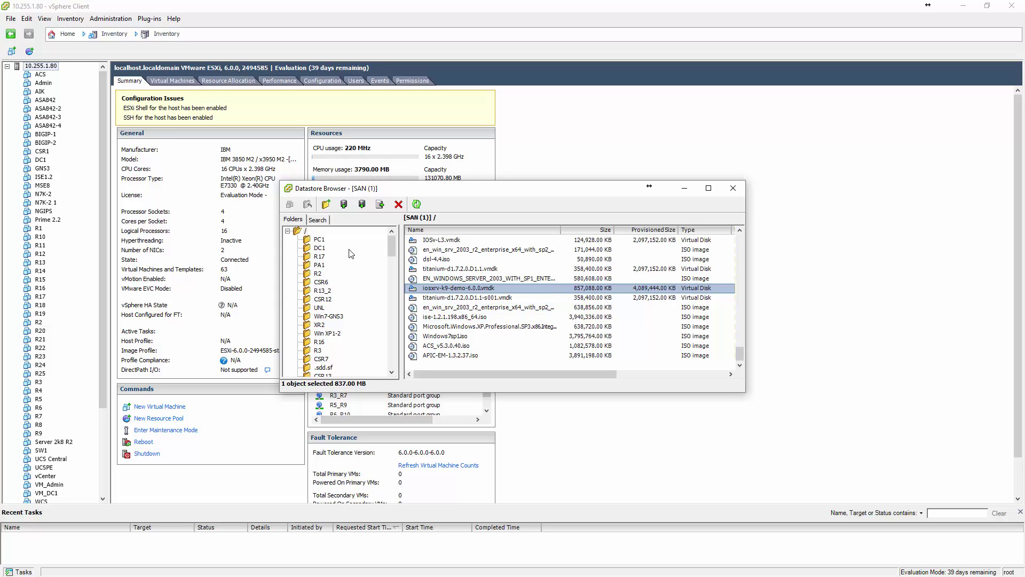
Try to create a folder named XR2 in the root of the SAN (1) datastore, and close the datastore browser.
{"action": "left_click", "coordinate": [326, 206]}
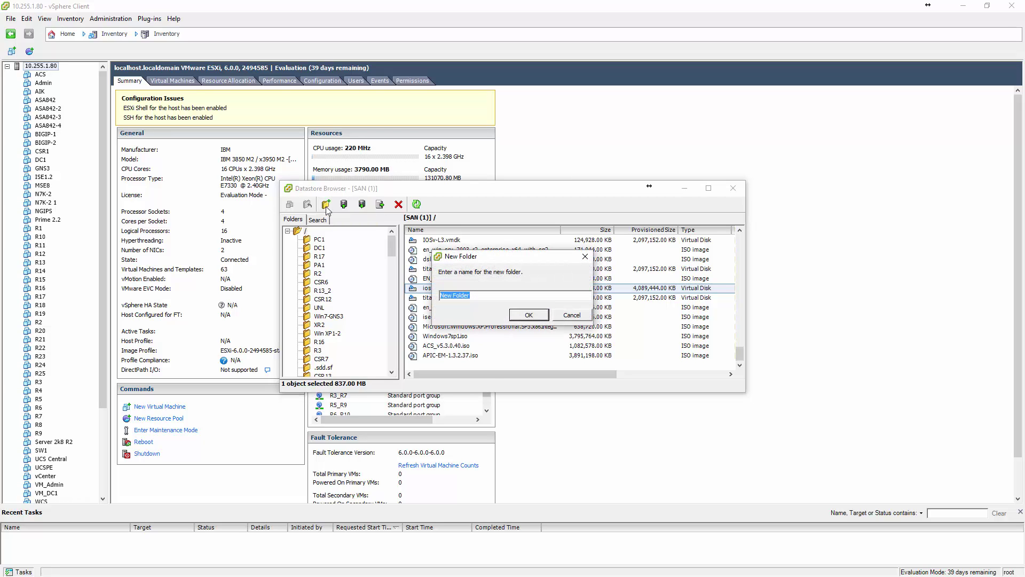
{"action": "type", "text": "XR2"}
{"action": "left_click", "coordinate": [529, 315]}
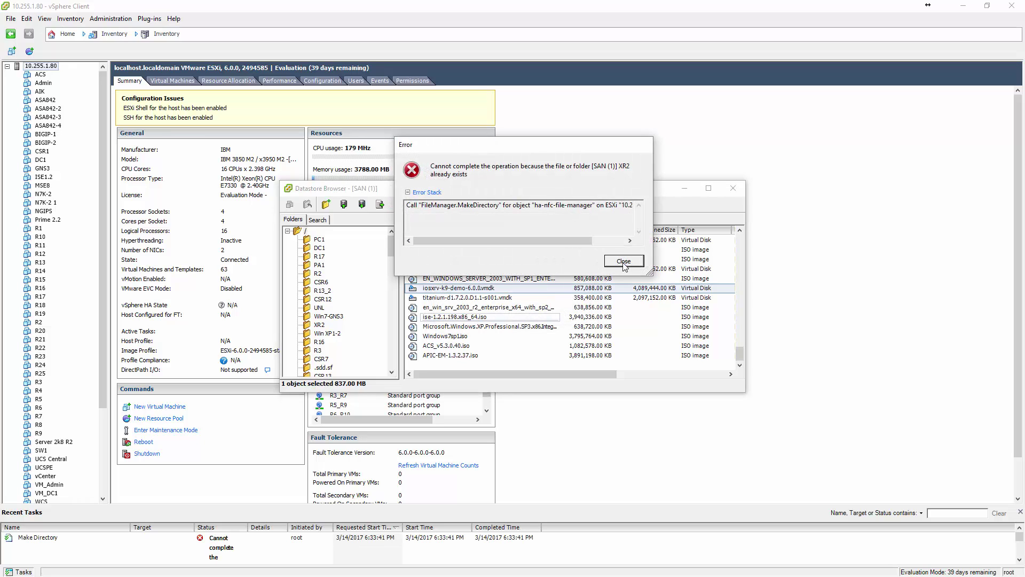
{"action": "left_click_drag", "start_coordinate": [576, 241], "coordinate": [615, 245]}
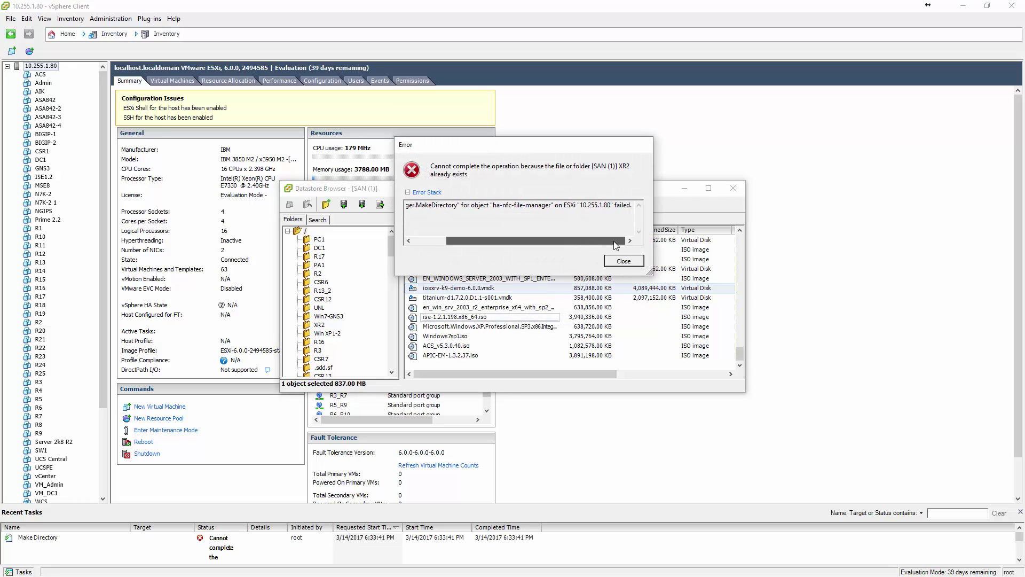
{"action": "left_click", "coordinate": [624, 261]}
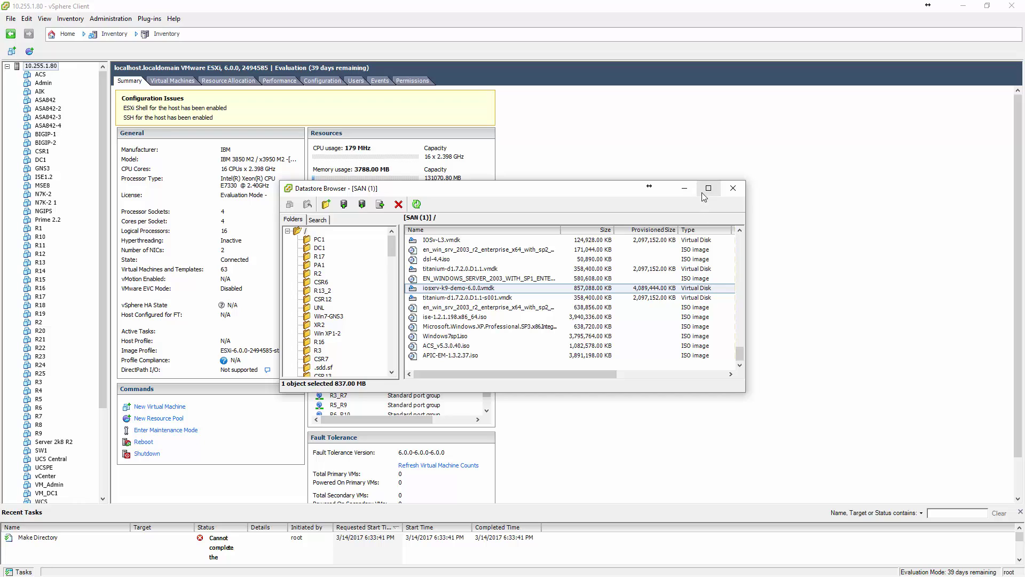
{"action": "left_click", "coordinate": [733, 188]}
Delete the powered-off XR2 virtual machine from disk.
{"action": "left_click", "coordinate": [100, 444]}
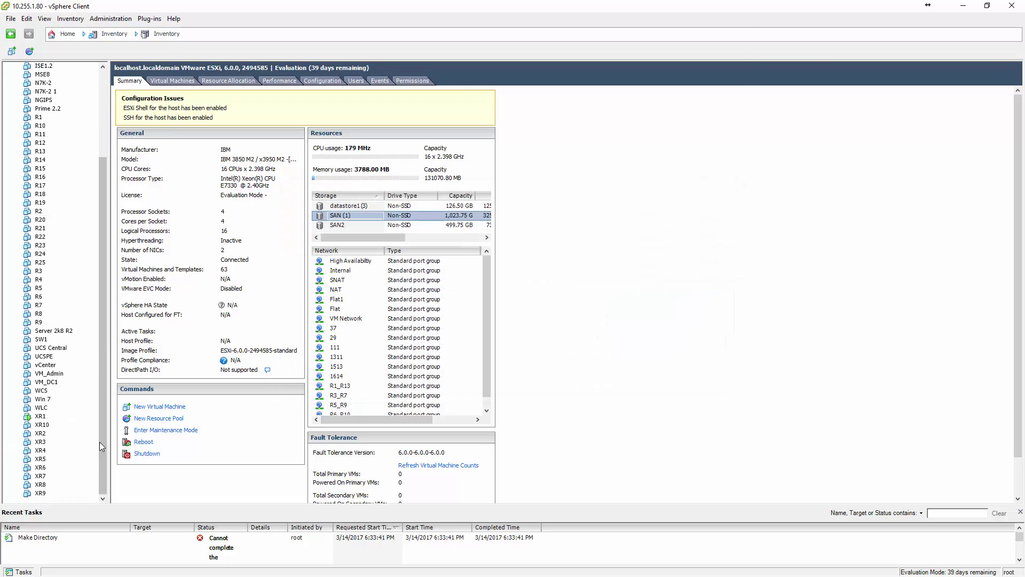
{"action": "left_click", "coordinate": [40, 433]}
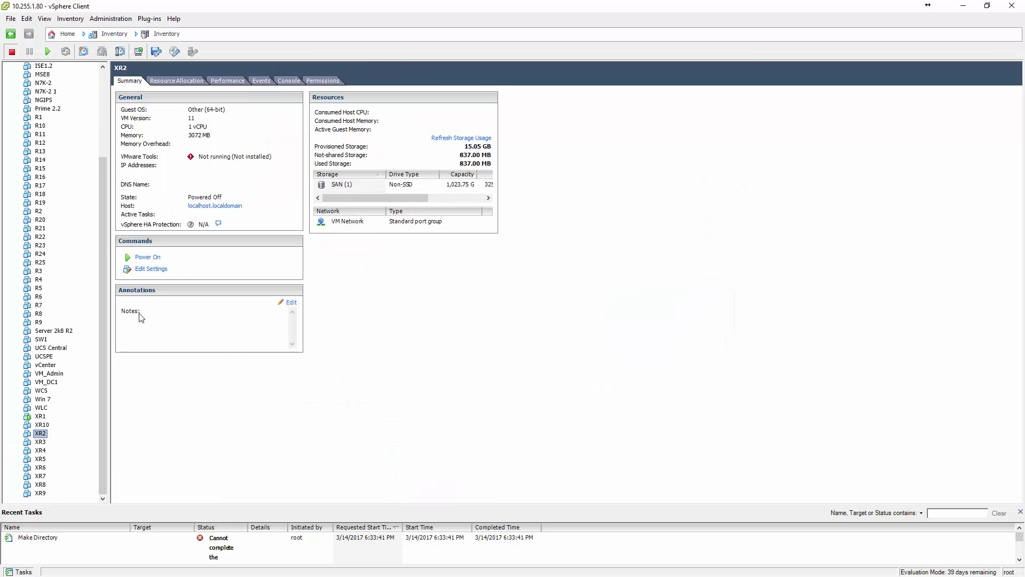
{"action": "right_click", "coordinate": [41, 433]}
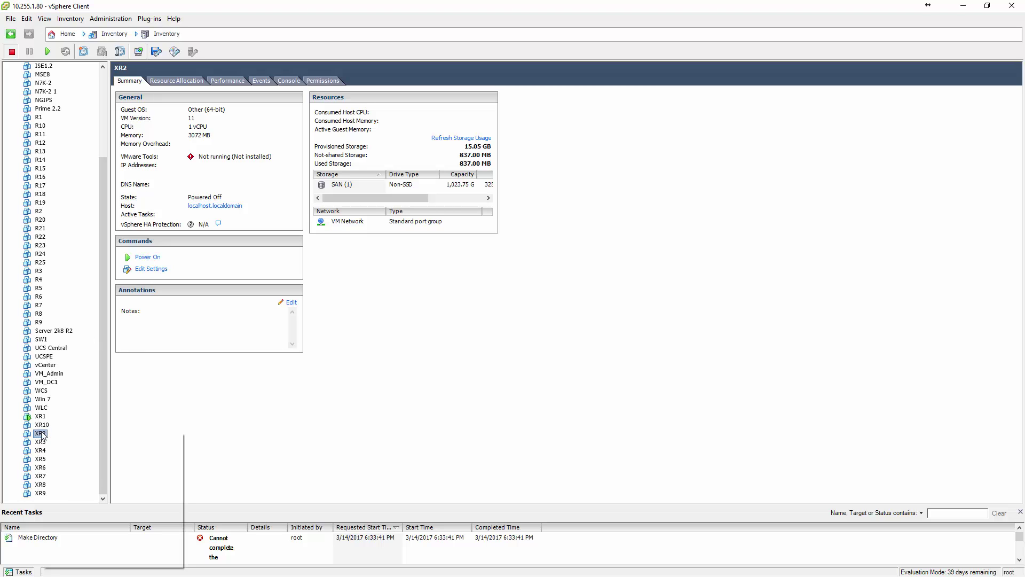
{"action": "left_click", "coordinate": [100, 562]}
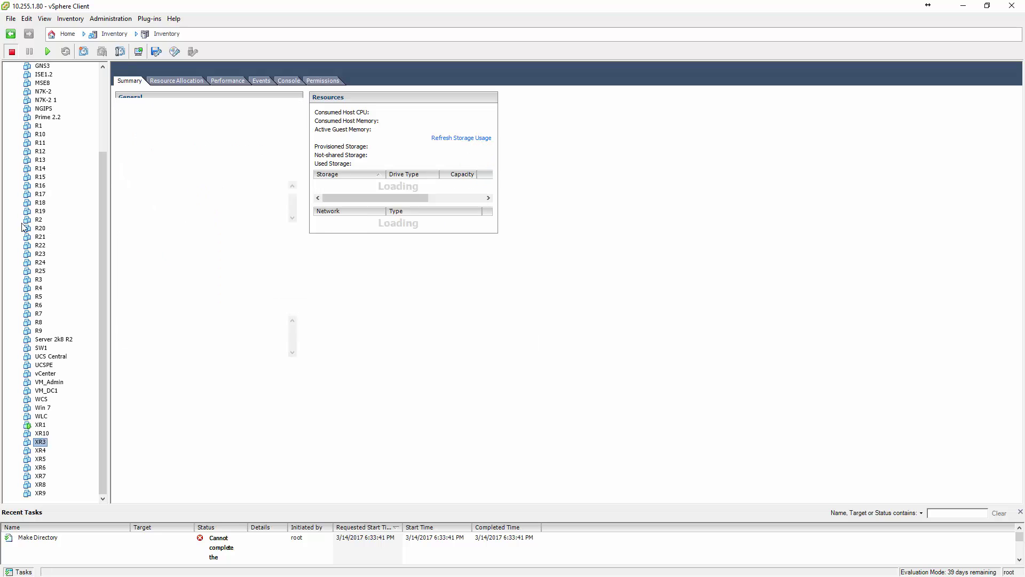
Browse the SAN (1) datastore from the summary of host 10.255.1.80 and create a folder named XR2 in its root.
{"action": "left_click_drag", "start_coordinate": [102, 218], "coordinate": [71, 78]}
{"action": "left_click", "coordinate": [41, 66]}
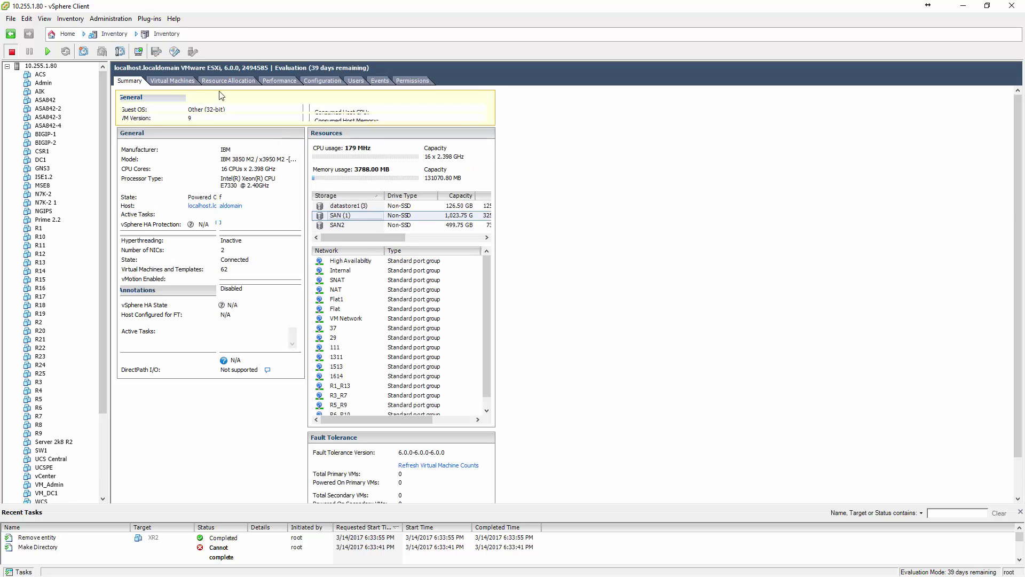
{"action": "left_click", "coordinate": [360, 216]}
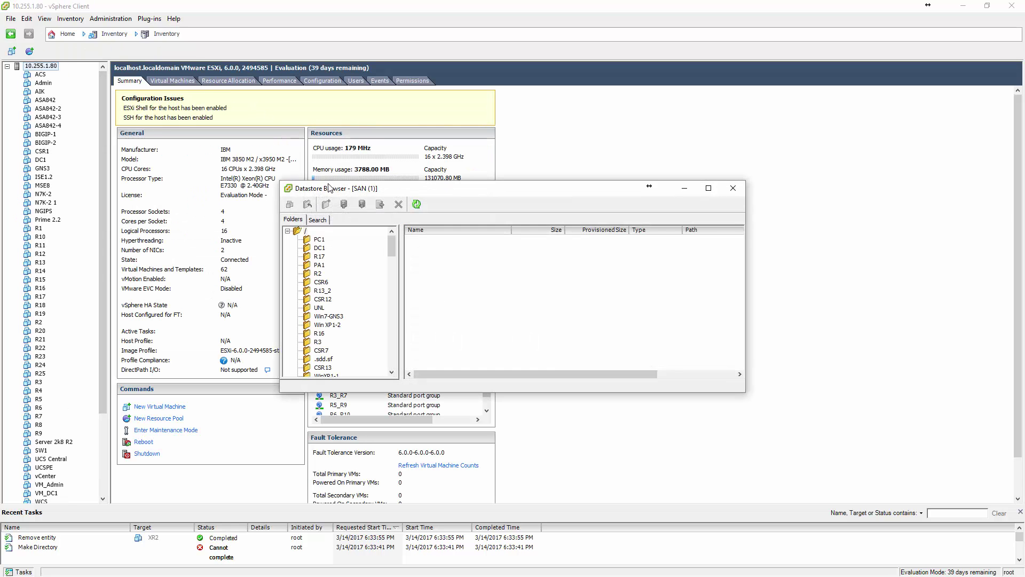
{"action": "left_click", "coordinate": [326, 204]}
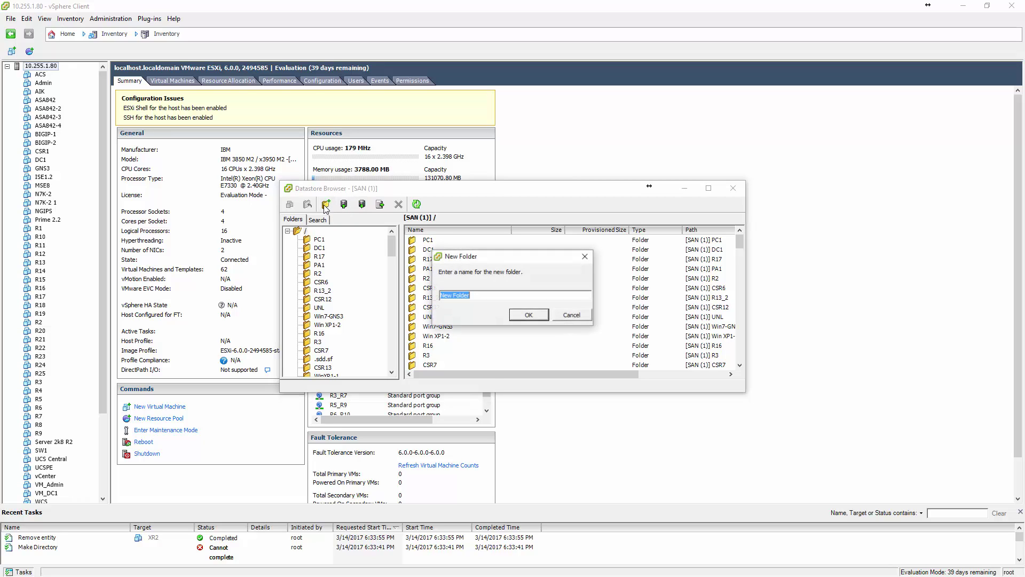
{"action": "type", "text": "XR2"}
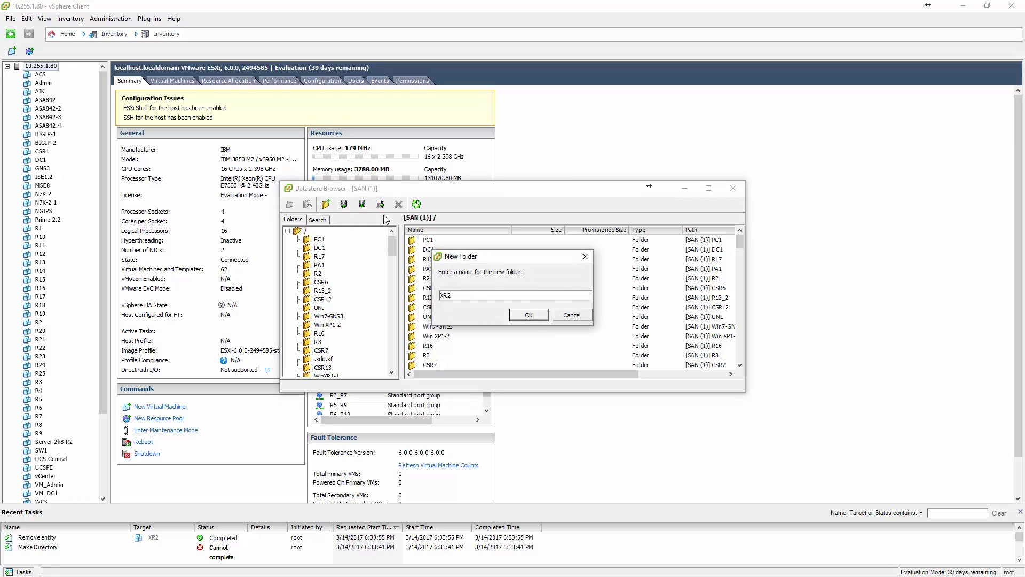
{"action": "left_click", "coordinate": [530, 315]}
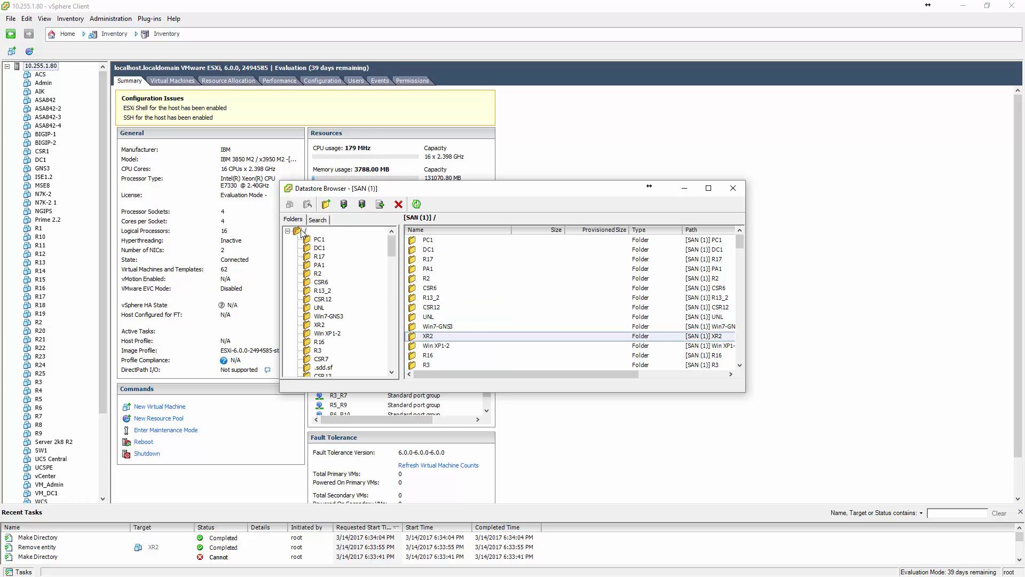
Open the new XR2 folder in the SAN (1) datastore, leaving its name as it is.
{"action": "left_click", "coordinate": [444, 239]}
{"action": "left_click", "coordinate": [444, 336]}
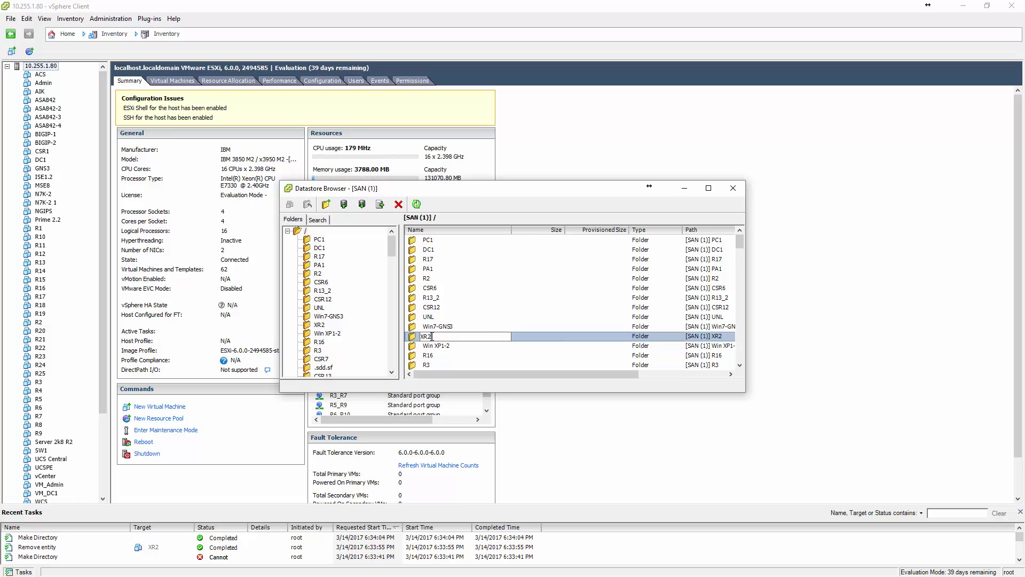
{"action": "left_click", "coordinate": [521, 354]}
{"action": "left_click", "coordinate": [429, 339]}
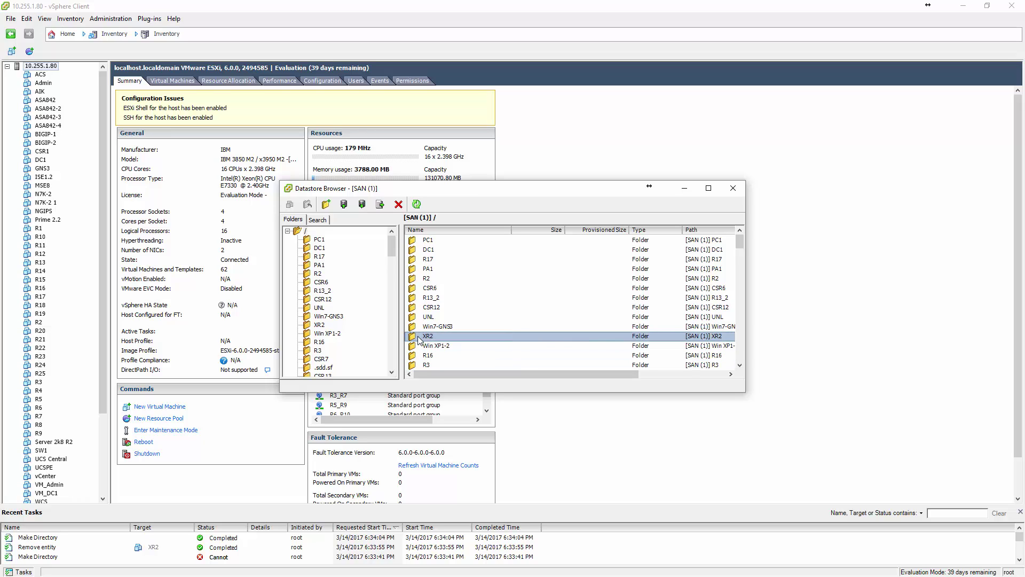
{"action": "right_click", "coordinate": [415, 340]}
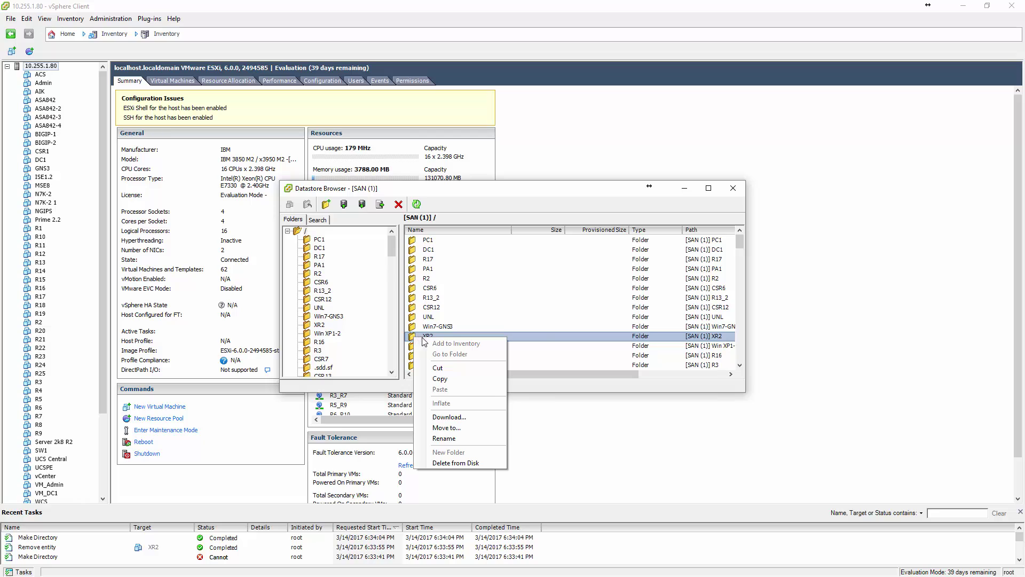
{"action": "left_click", "coordinate": [523, 342]}
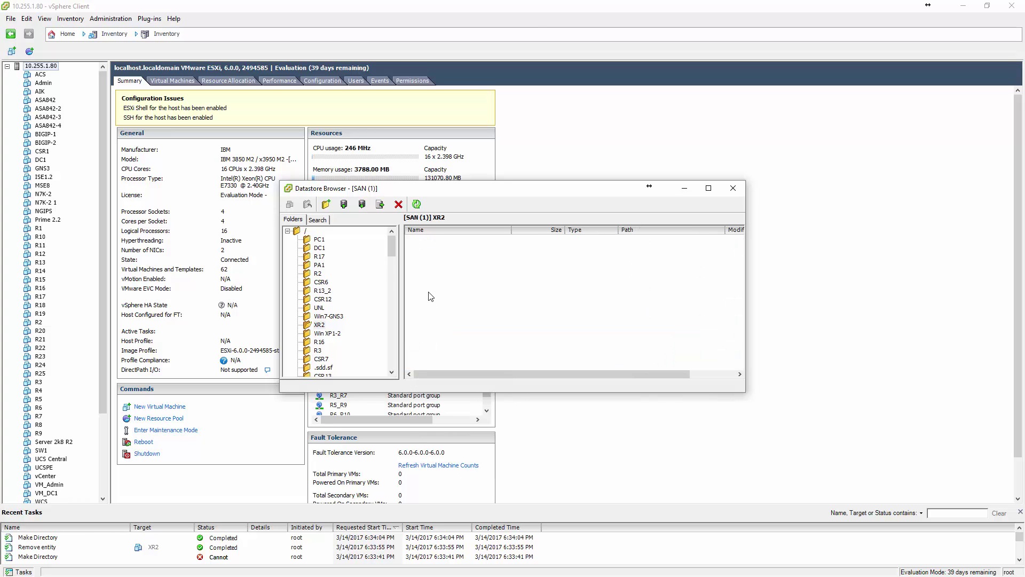
Upload the iosxrv-k9-demo-6.0.0.vmdk virtual disk into the XR2 folder.
{"action": "left_click", "coordinate": [344, 205]}
{"action": "left_click", "coordinate": [351, 219]}
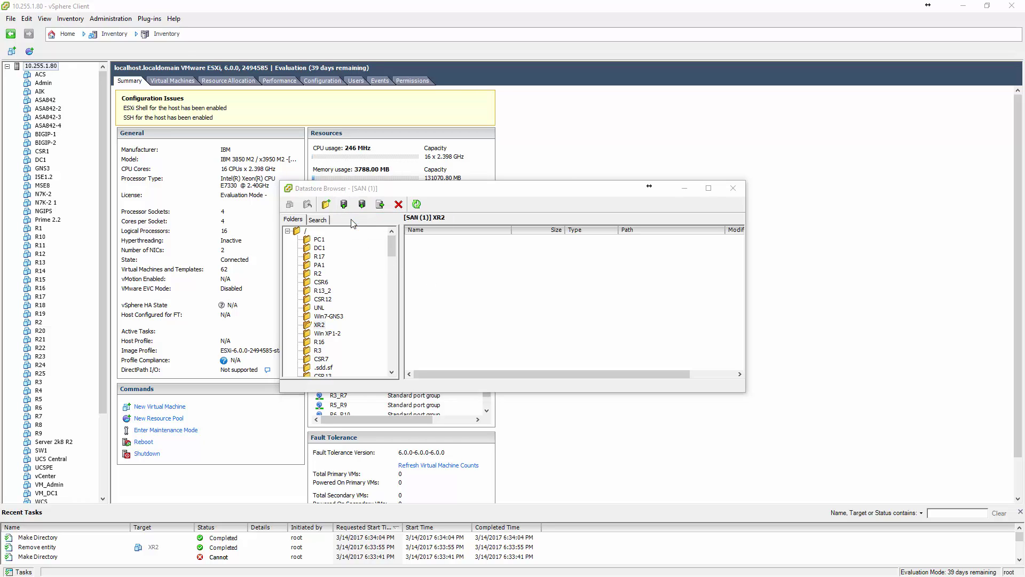
{"action": "key", "text": "Escape"}
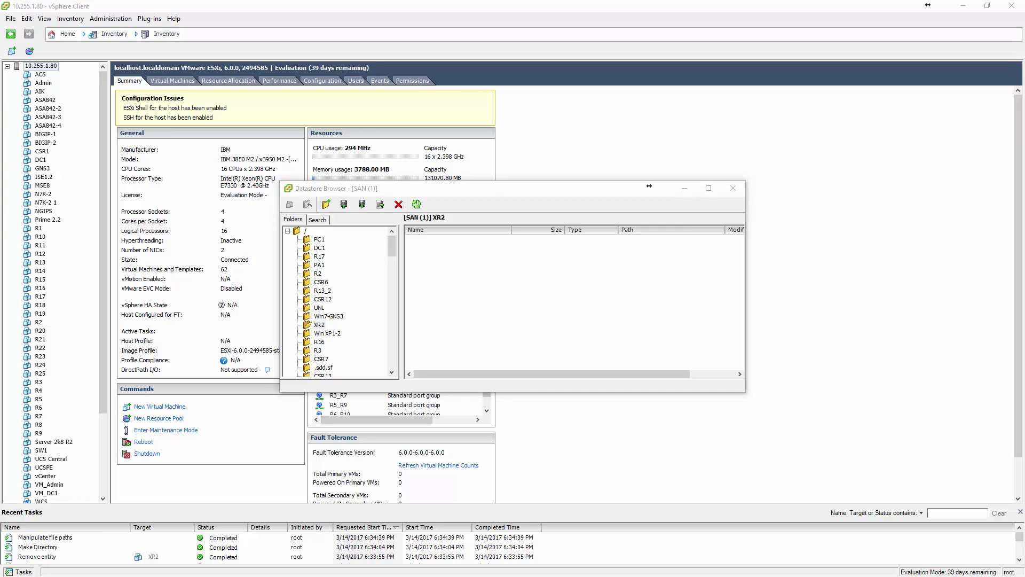
{"action": "left_click_drag", "start_coordinate": [213, 204], "coordinate": [580, 206]}
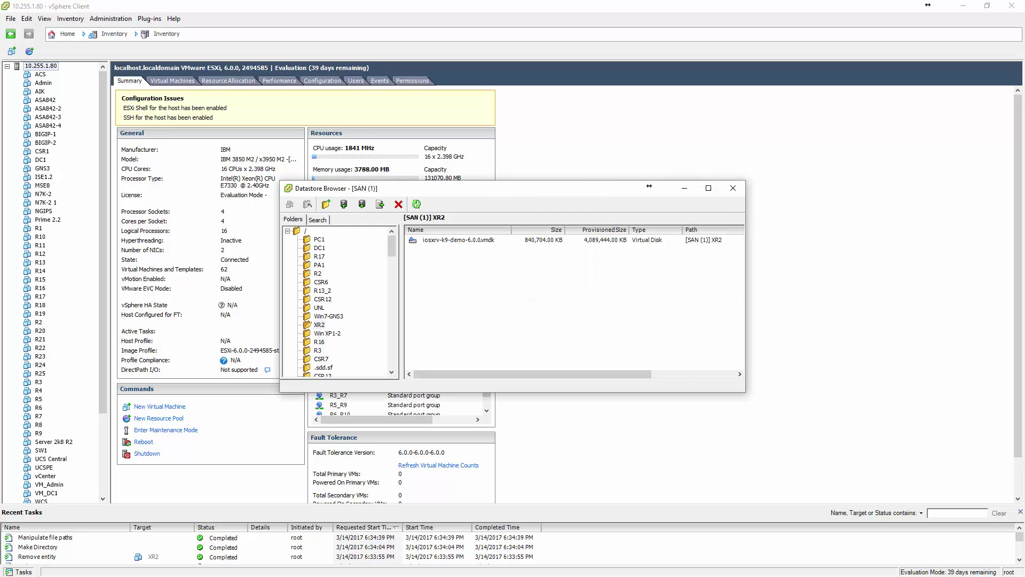
Browse the SAN (1) datastore again, check the contents of the XR2 folder, and minimize the datastore browser.
{"action": "left_click", "coordinate": [685, 188]}
{"action": "scroll", "coordinate": [75, 288], "scroll_direction": "down", "scroll_amount": 4}
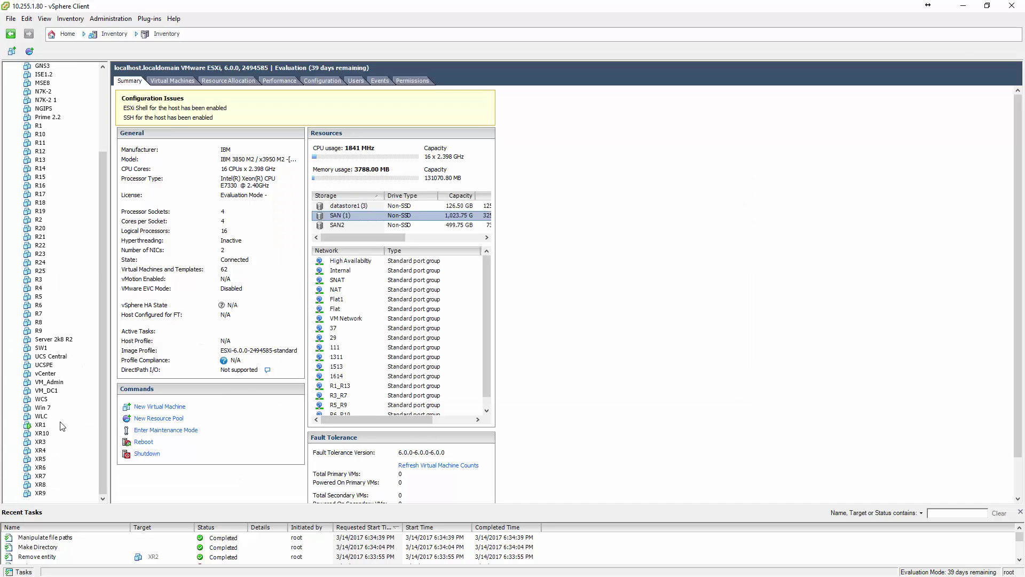
{"action": "left_click", "coordinate": [352, 215]}
{"action": "right_click", "coordinate": [355, 216]}
{"action": "left_click", "coordinate": [390, 223]}
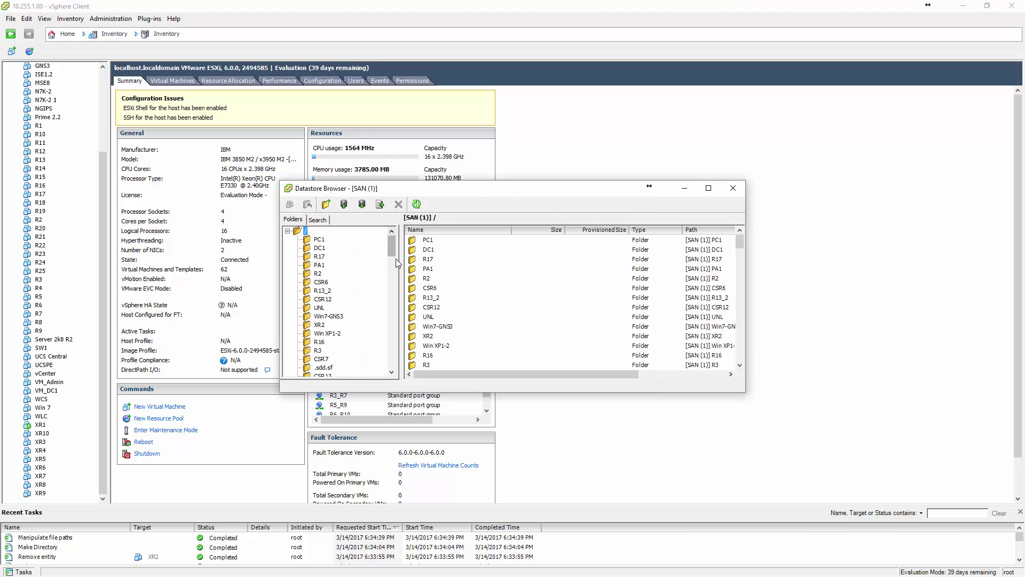
{"action": "double_click", "coordinate": [459, 335]}
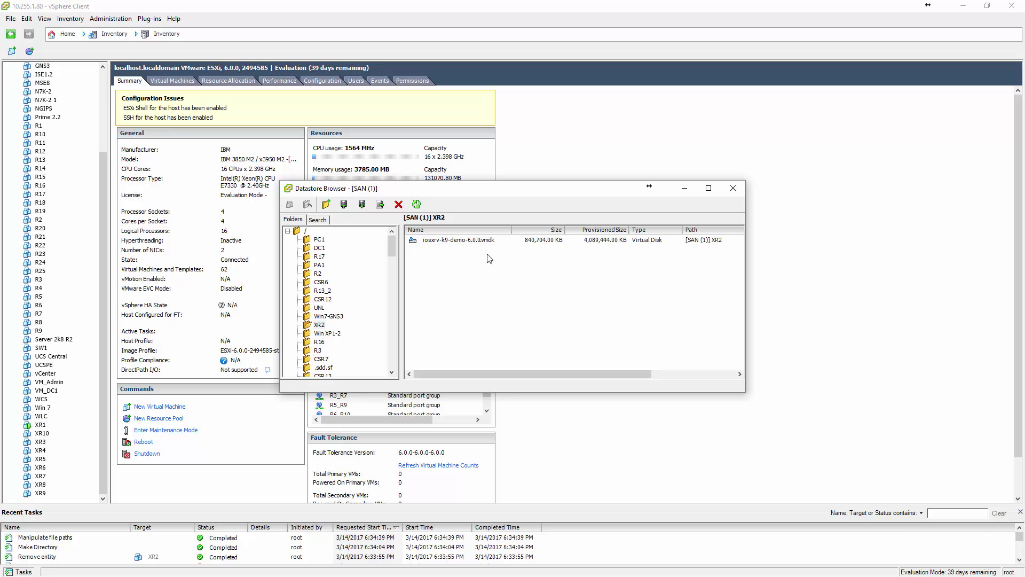
{"action": "left_click", "coordinate": [685, 188]}
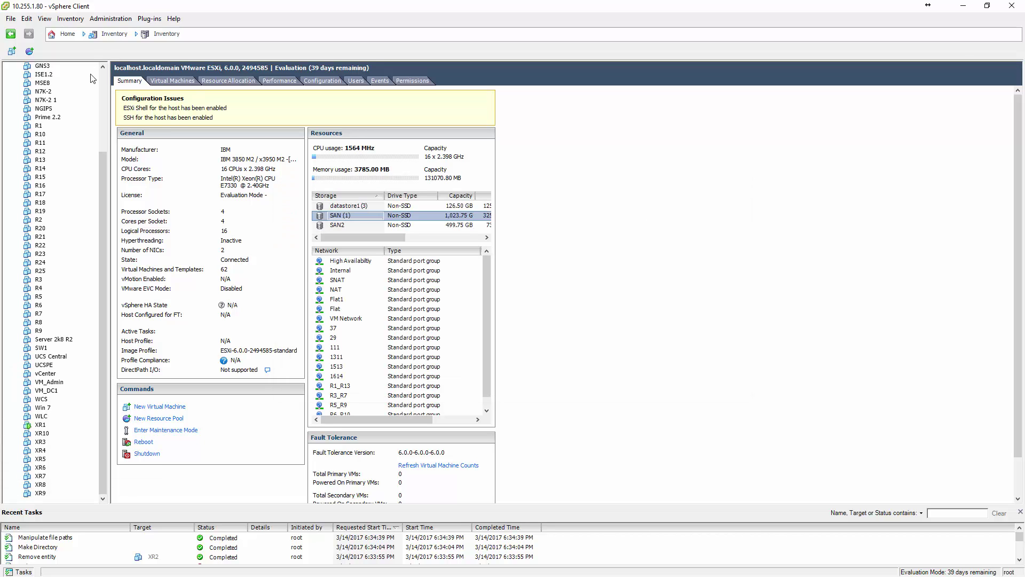
Start a new virtual machine on host 10.255.1.80, name it XR2, and store its files on SAN (1).
{"action": "scroll", "coordinate": [79, 154], "scroll_direction": "up", "scroll_amount": 4}
{"action": "right_click", "coordinate": [38, 65]}
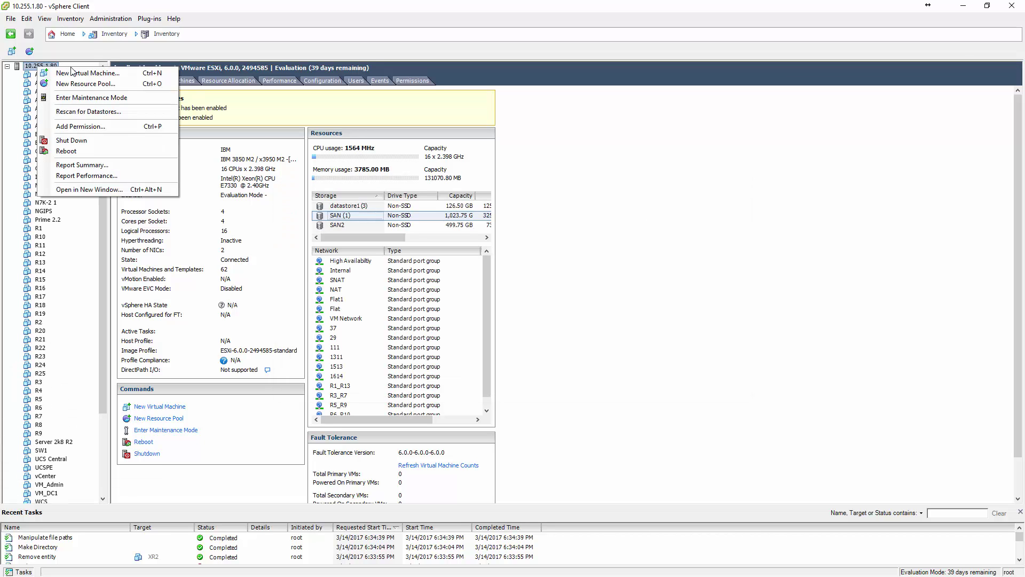
{"action": "left_click", "coordinate": [86, 73]}
{"action": "left_click", "coordinate": [630, 452]}
{"action": "type", "text": "XR"}
{"action": "type", "text": "v"}
{"action": "left_click", "coordinate": [630, 452]}
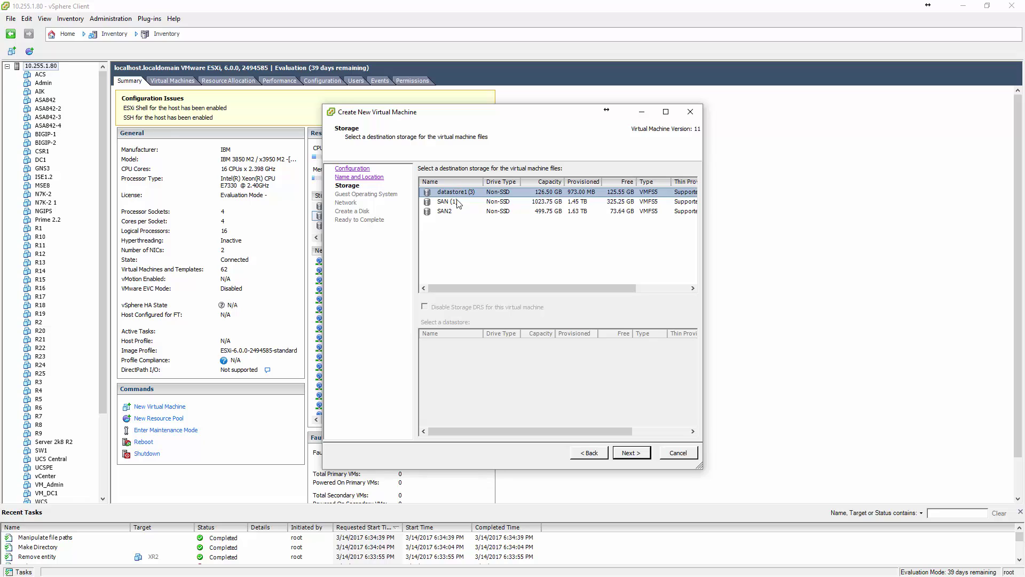
{"action": "left_click", "coordinate": [454, 203]}
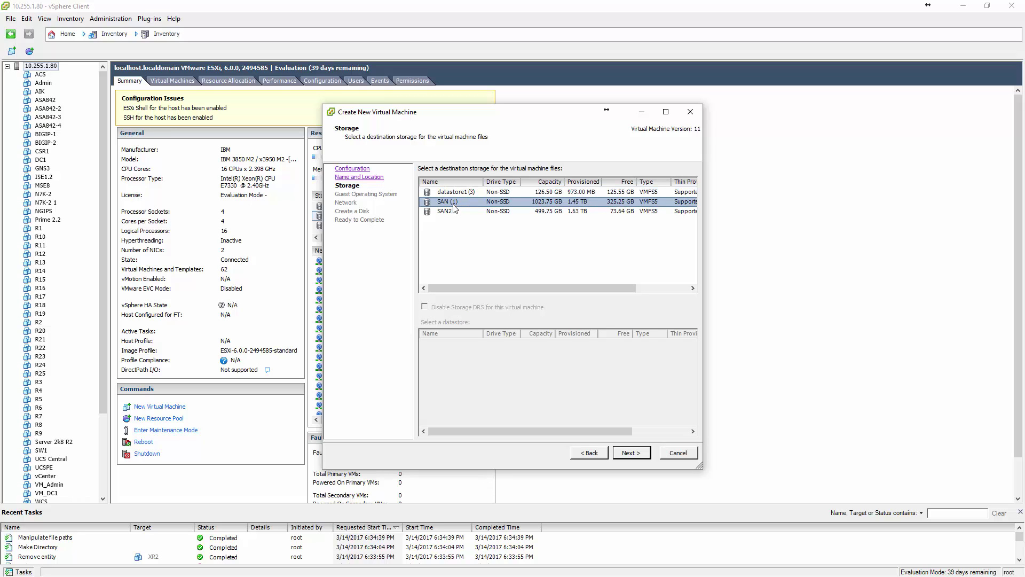
{"action": "left_click", "coordinate": [632, 452]}
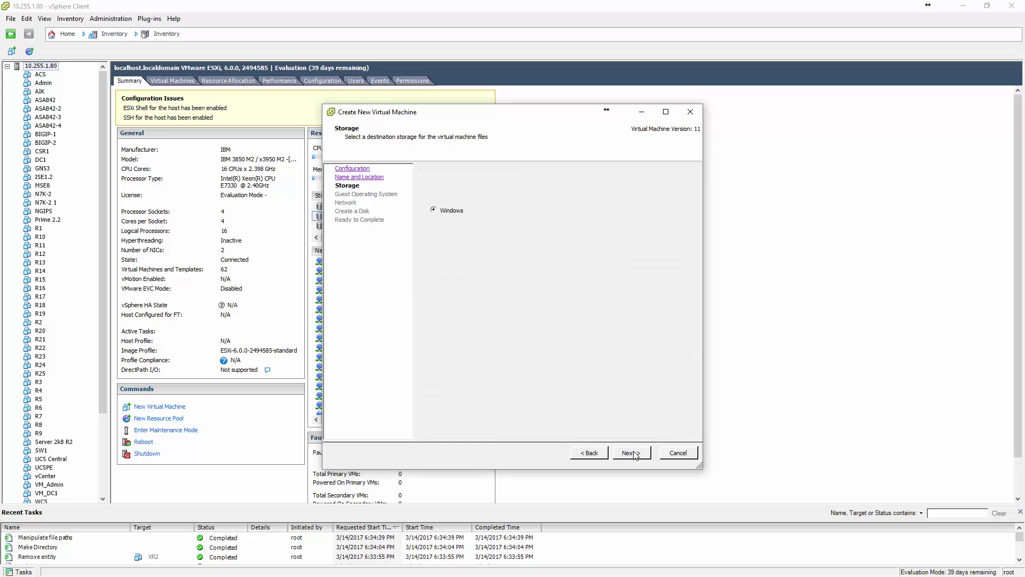
Set the new virtual machine's guest operating system to Other (64-bit) and connect NIC 1 to VM Network.
{"action": "left_click", "coordinate": [443, 211]}
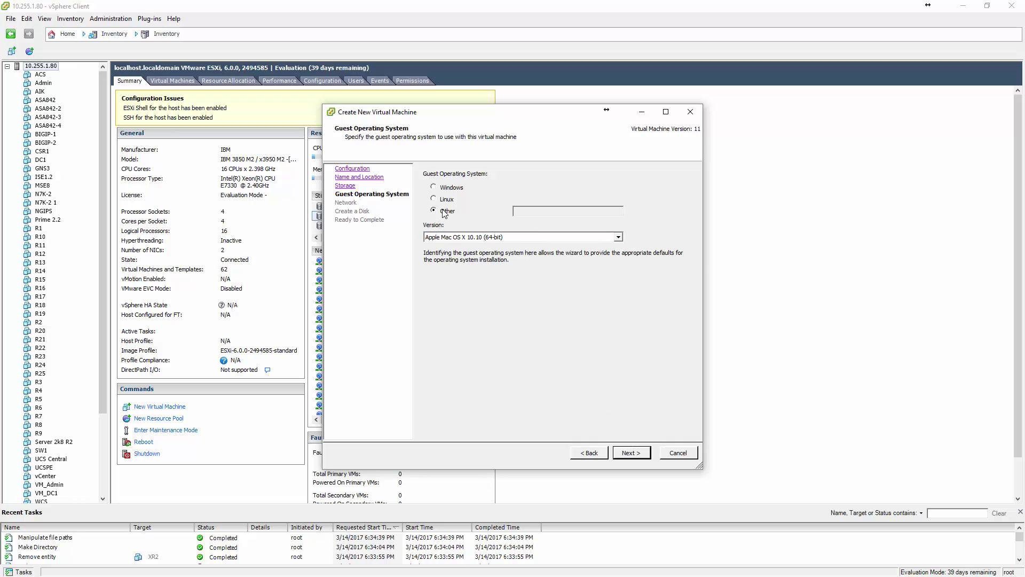
{"action": "left_click", "coordinate": [462, 237]}
{"action": "left_click", "coordinate": [482, 399]}
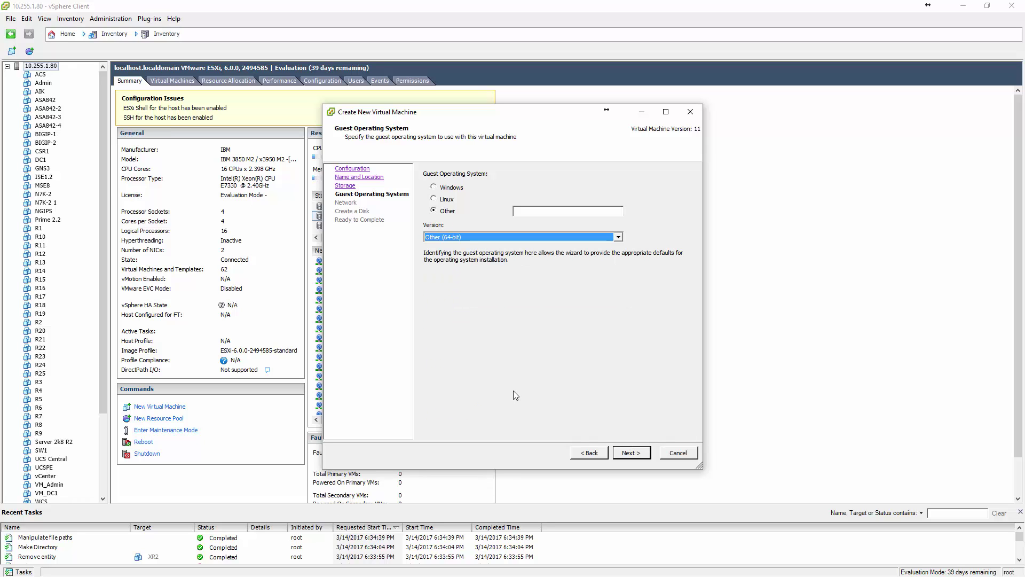
{"action": "left_click", "coordinate": [628, 451]}
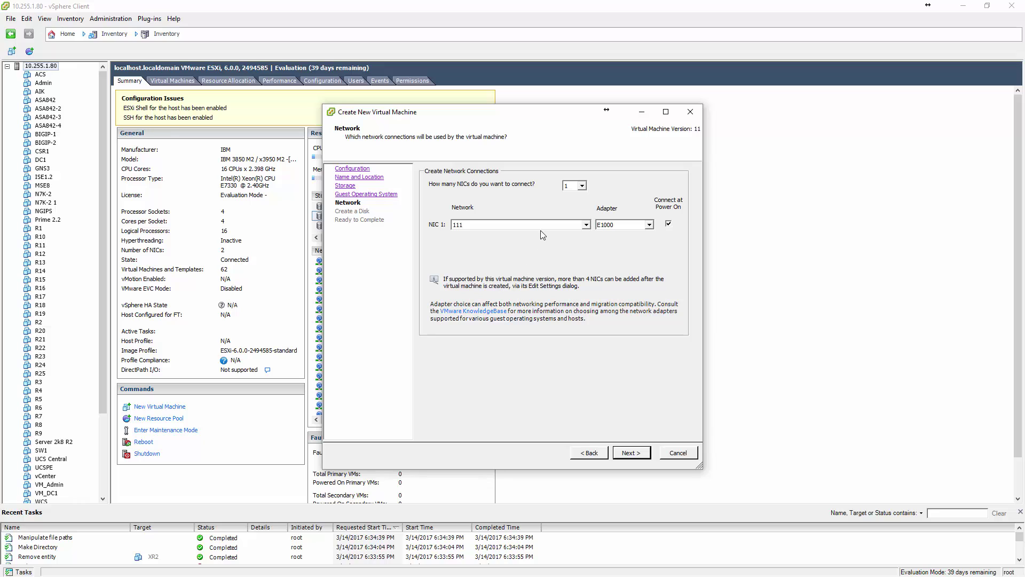
{"action": "left_click", "coordinate": [534, 224]}
{"action": "scroll", "coordinate": [537, 268], "scroll_direction": "down", "scroll_amount": 3}
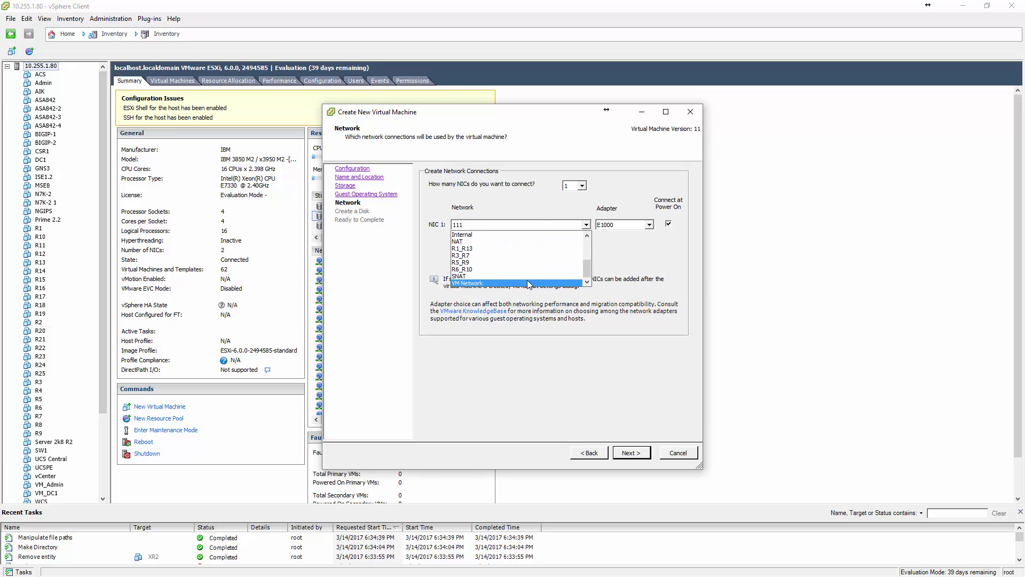
{"action": "left_click", "coordinate": [527, 280]}
{"action": "left_click", "coordinate": [630, 453]}
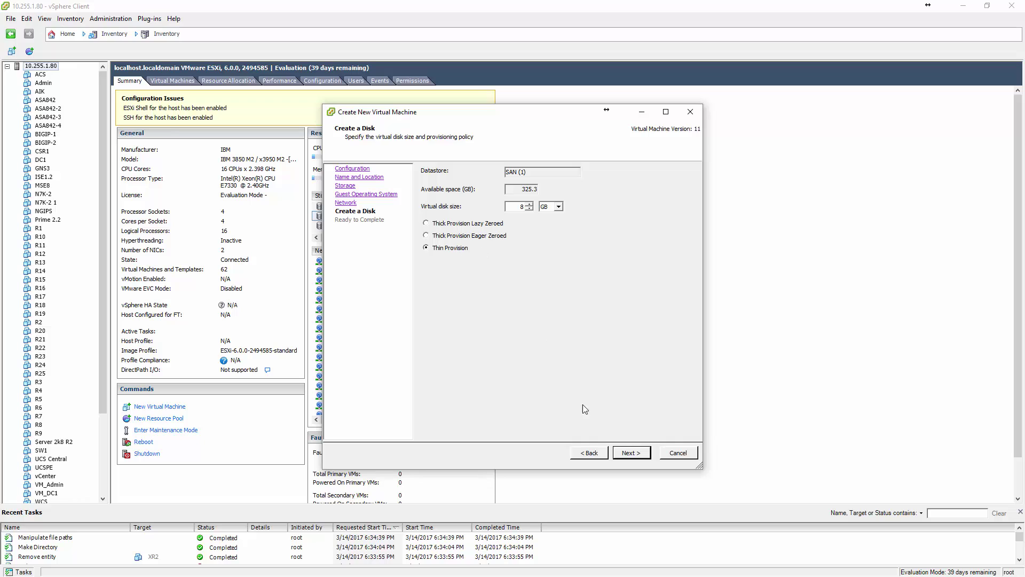
Accept an 8 GB thin-provisioned disk, finish creating the virtual machine, and locate XR2 in the inventory.
{"action": "left_click", "coordinate": [626, 454]}
{"action": "left_click", "coordinate": [626, 454]}
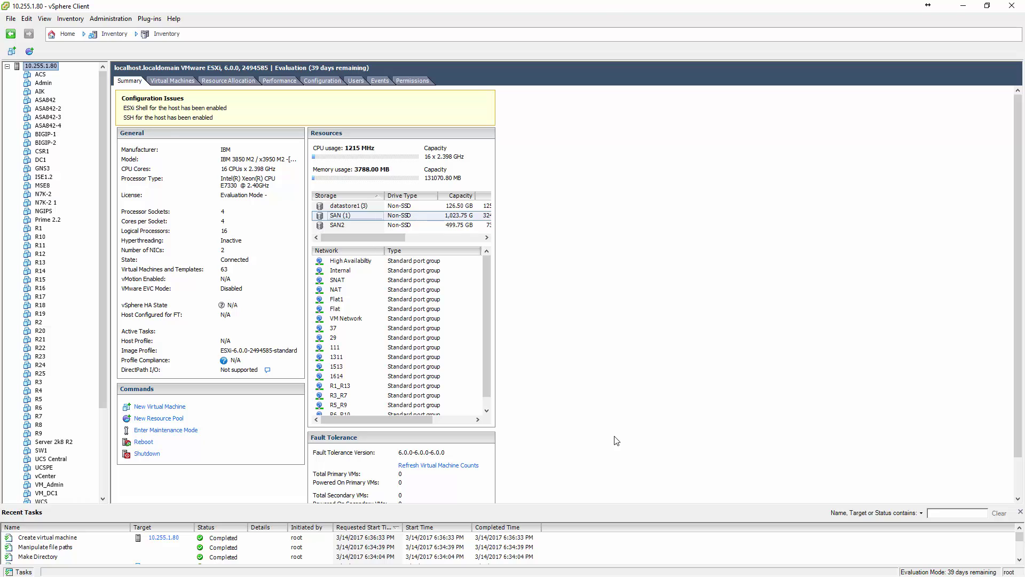
{"action": "left_click_drag", "start_coordinate": [104, 284], "coordinate": [106, 434]}
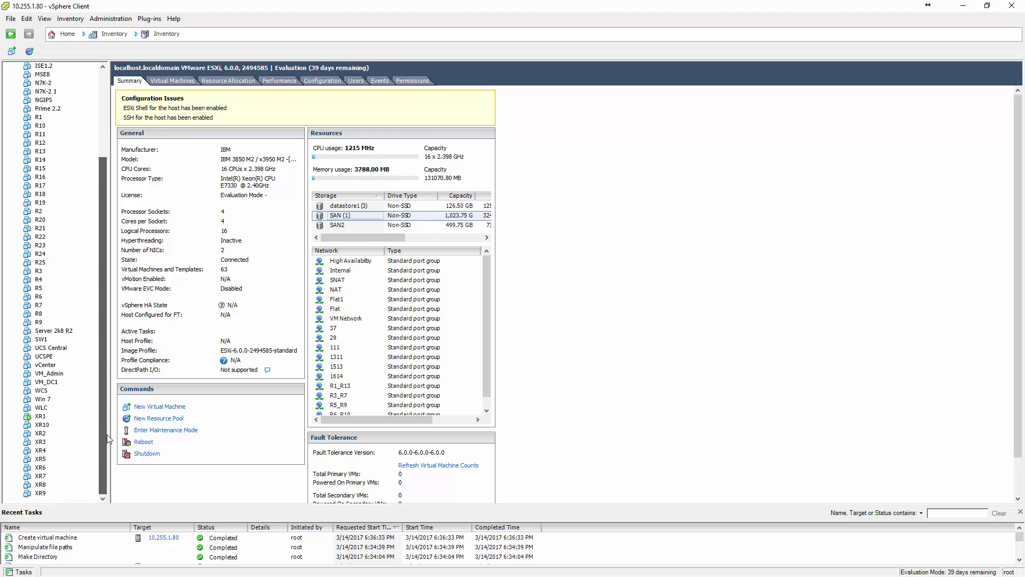
Edit the XR2 virtual machine's settings and set its memory size to 3 GB.
{"action": "left_click", "coordinate": [39, 433]}
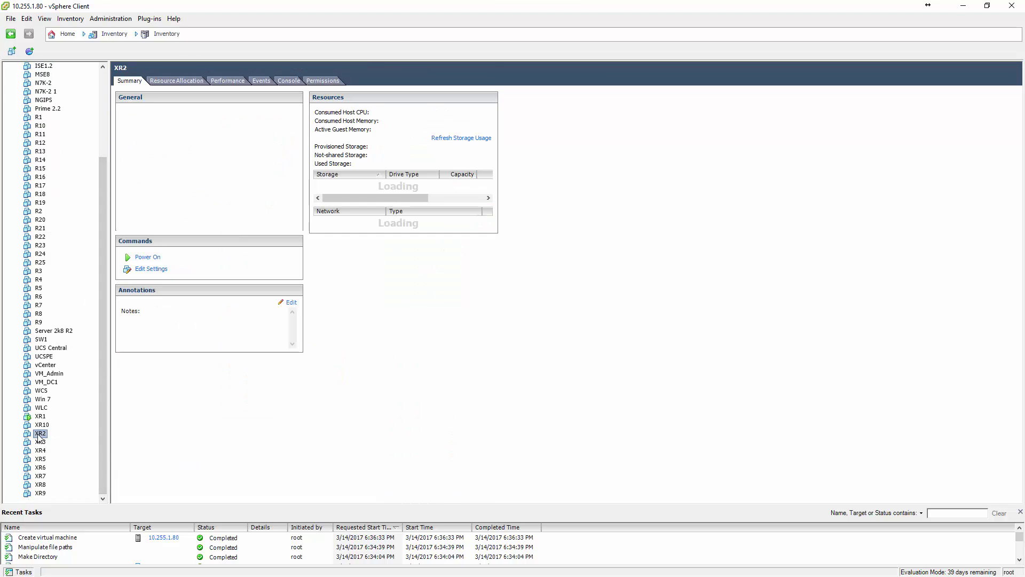
{"action": "left_click", "coordinate": [156, 272]}
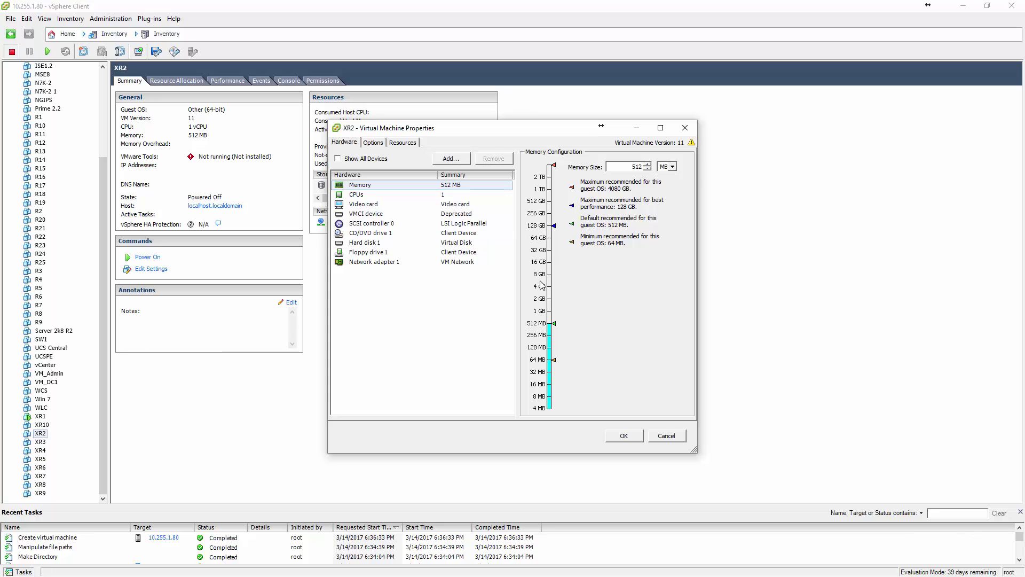
{"action": "left_click", "coordinate": [672, 168]}
{"action": "left_click", "coordinate": [670, 186]}
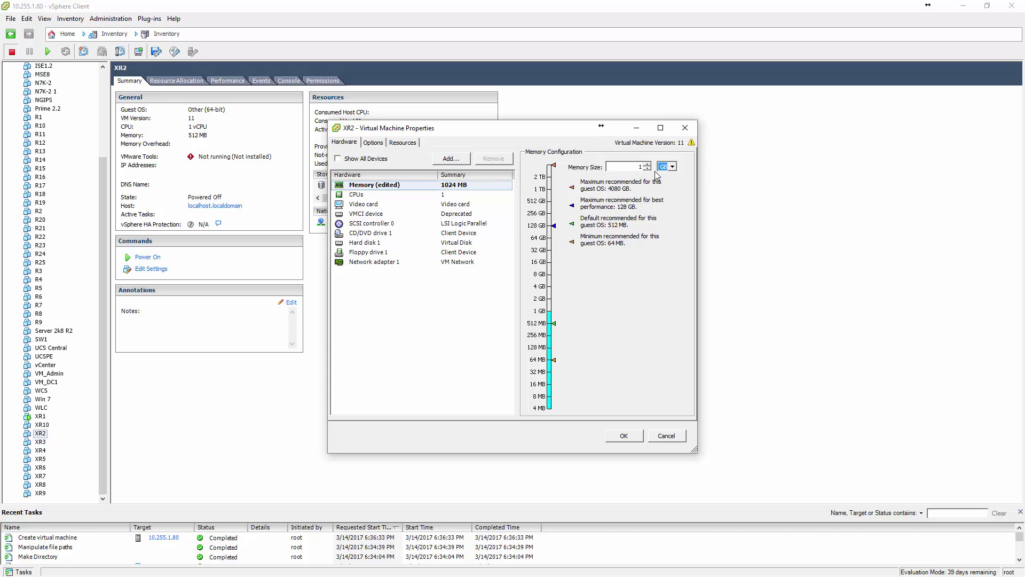
{"action": "double_click", "coordinate": [638, 166]}
{"action": "type", "text": "3"}
Begin adding a hard disk to XR2 that uses an existing virtual disk.
{"action": "left_click", "coordinate": [451, 158]}
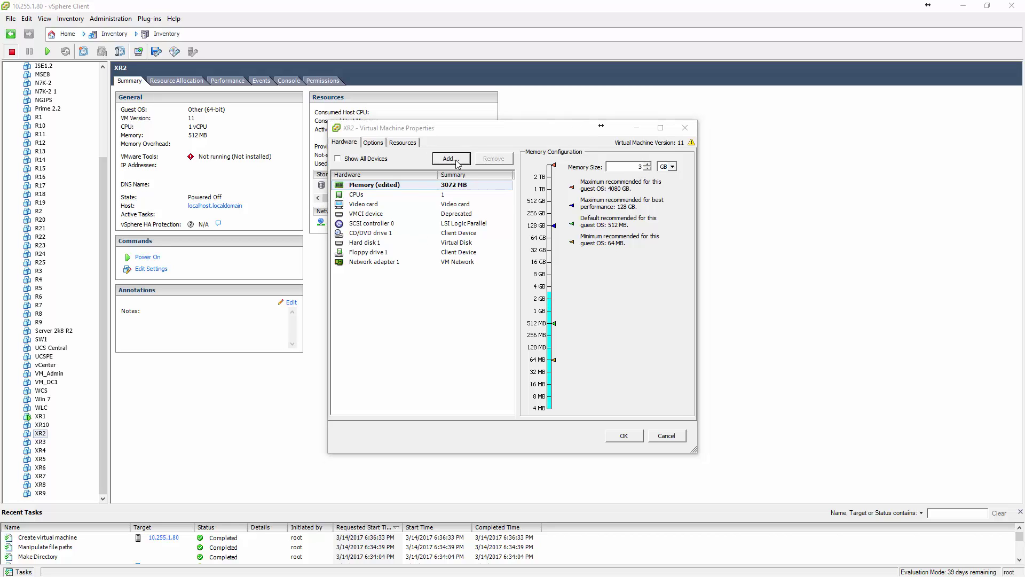
{"action": "left_click", "coordinate": [471, 306]}
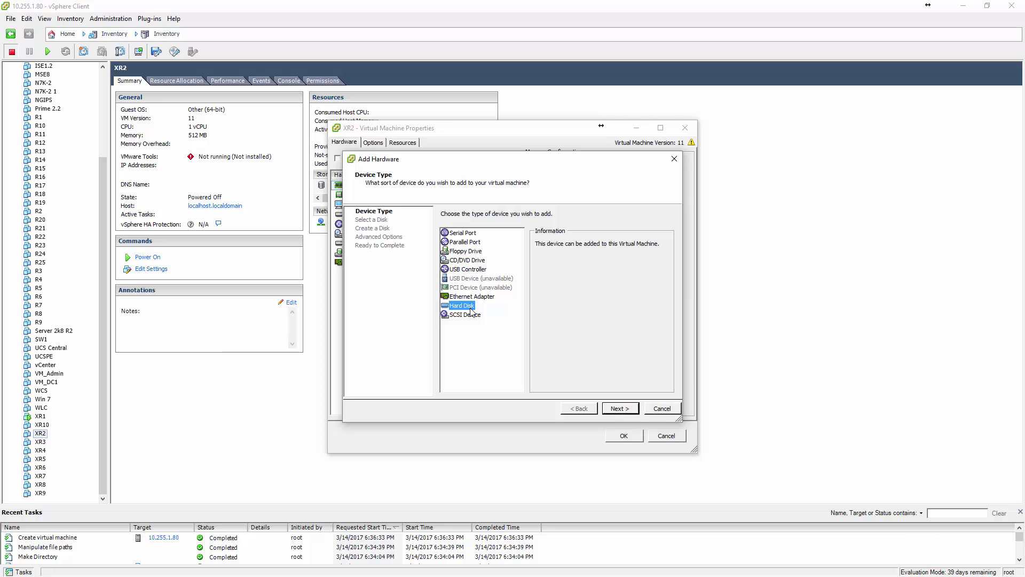
{"action": "left_click", "coordinate": [616, 409]}
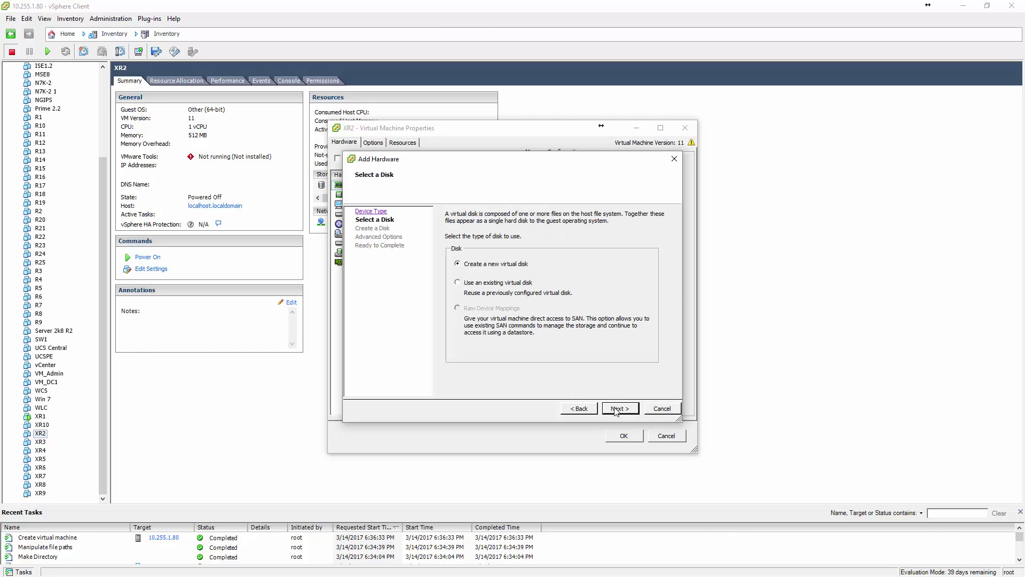
{"action": "left_click", "coordinate": [496, 283]}
{"action": "left_click", "coordinate": [619, 409]}
Choose iosxrv-k9-demo-6.0.0.vmdk from the XR2 folder on SAN (1) as the disk file and add it with the default advanced options.
{"action": "left_click", "coordinate": [620, 235]}
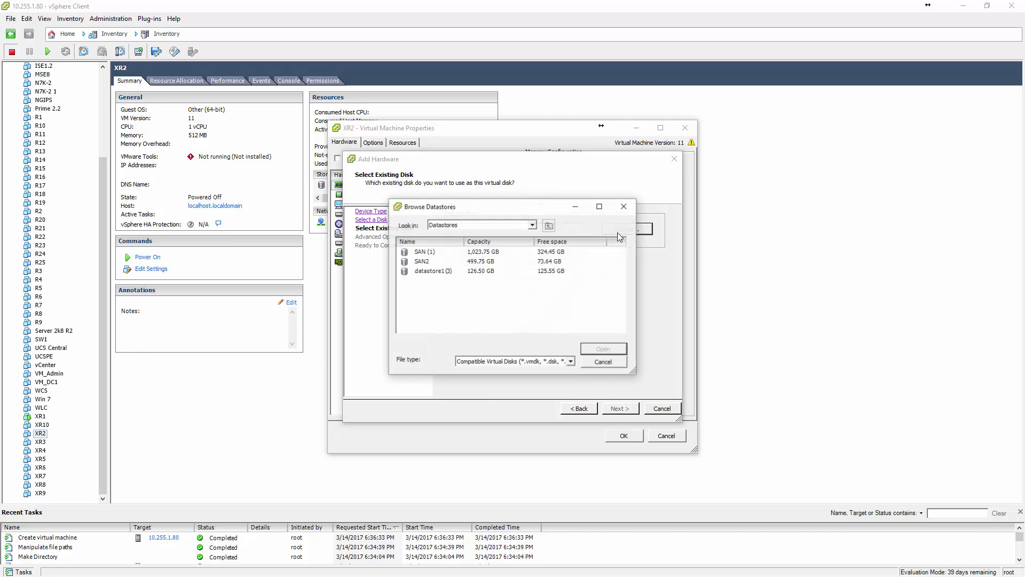
{"action": "double_click", "coordinate": [441, 253]}
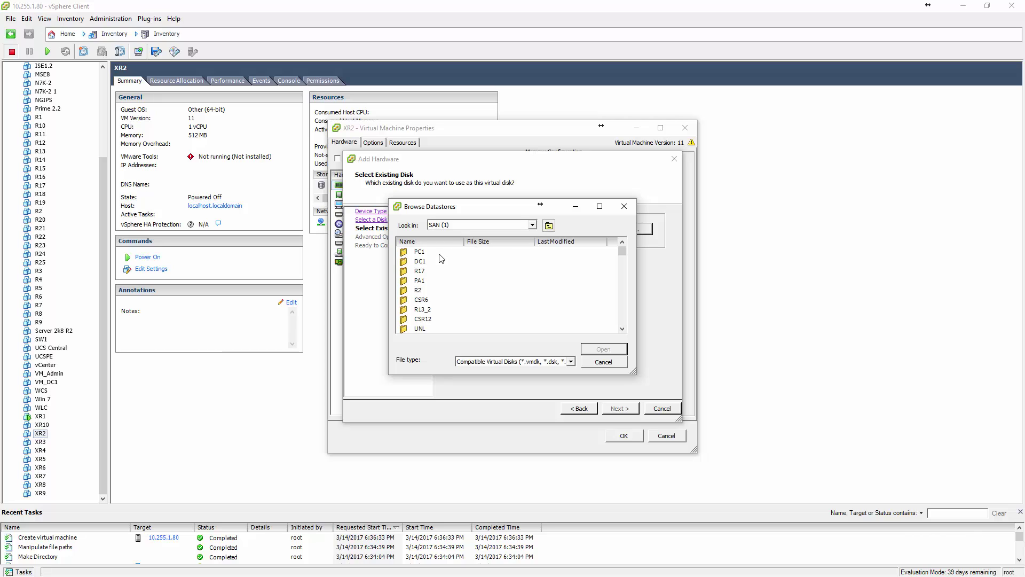
{"action": "scroll", "coordinate": [442, 262], "scroll_direction": "down", "scroll_amount": 15}
{"action": "scroll", "coordinate": [441, 263], "scroll_direction": "down", "scroll_amount": 10}
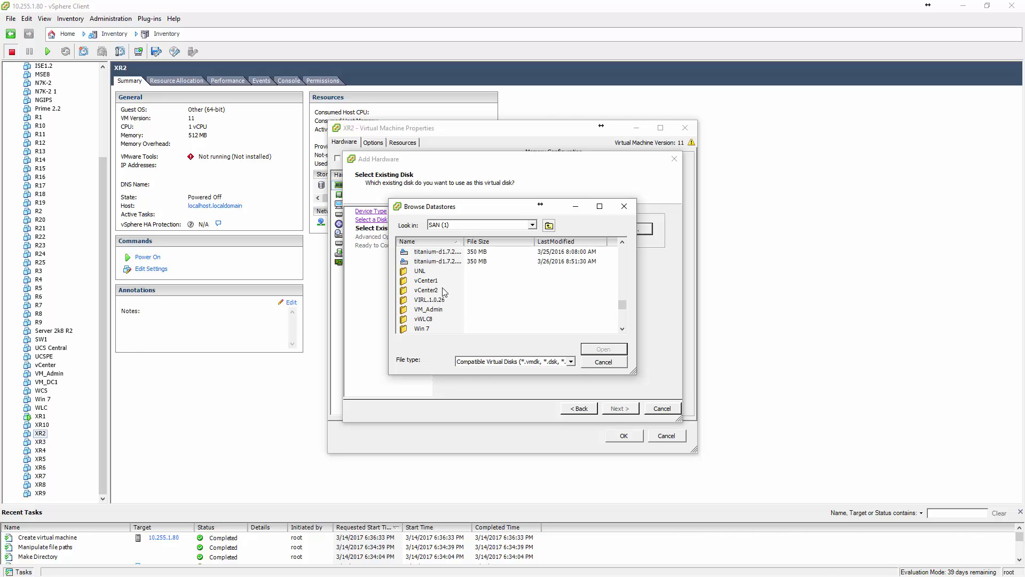
{"action": "scroll", "coordinate": [443, 289], "scroll_direction": "down", "scroll_amount": 3}
{"action": "scroll", "coordinate": [446, 300], "scroll_direction": "down", "scroll_amount": 3}
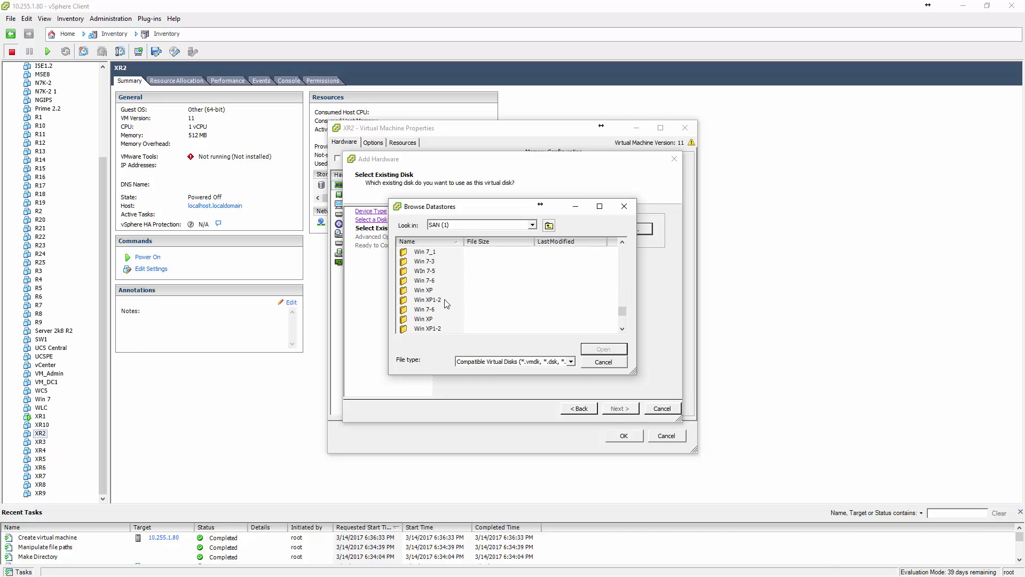
{"action": "double_click", "coordinate": [421, 311]}
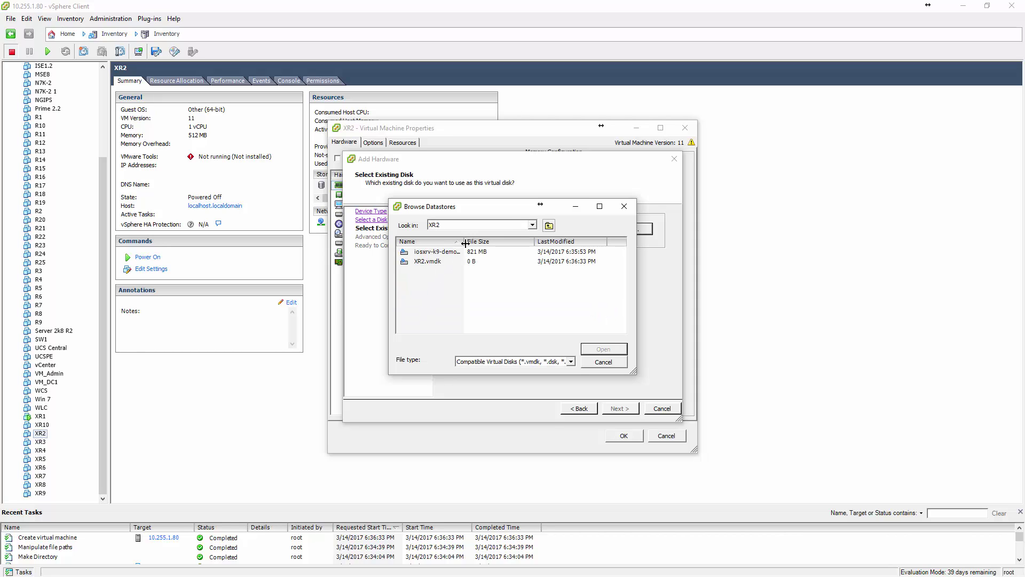
{"action": "left_click_drag", "start_coordinate": [463, 241], "coordinate": [507, 238]}
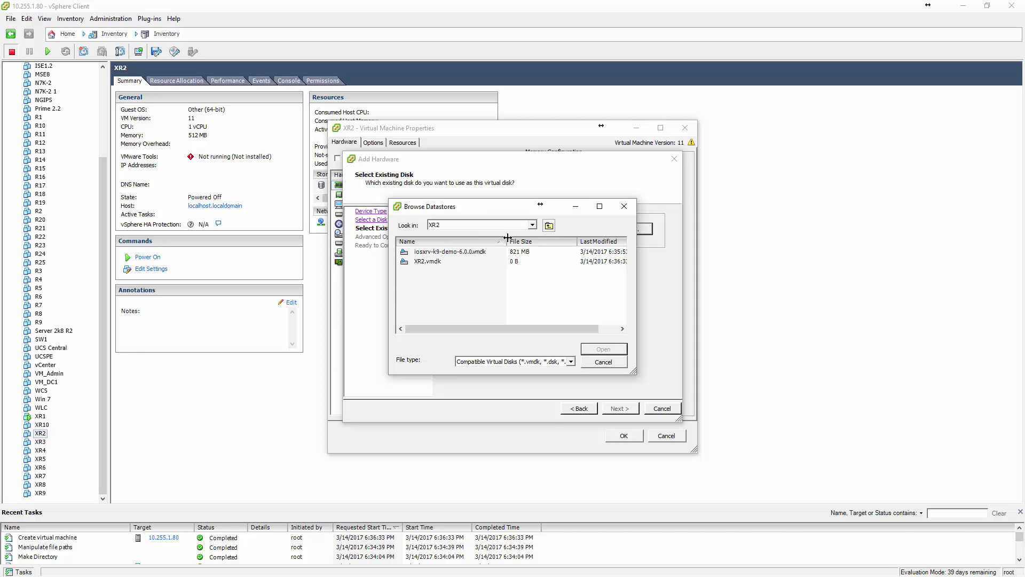
{"action": "left_click", "coordinate": [471, 253]}
{"action": "left_click", "coordinate": [604, 350]}
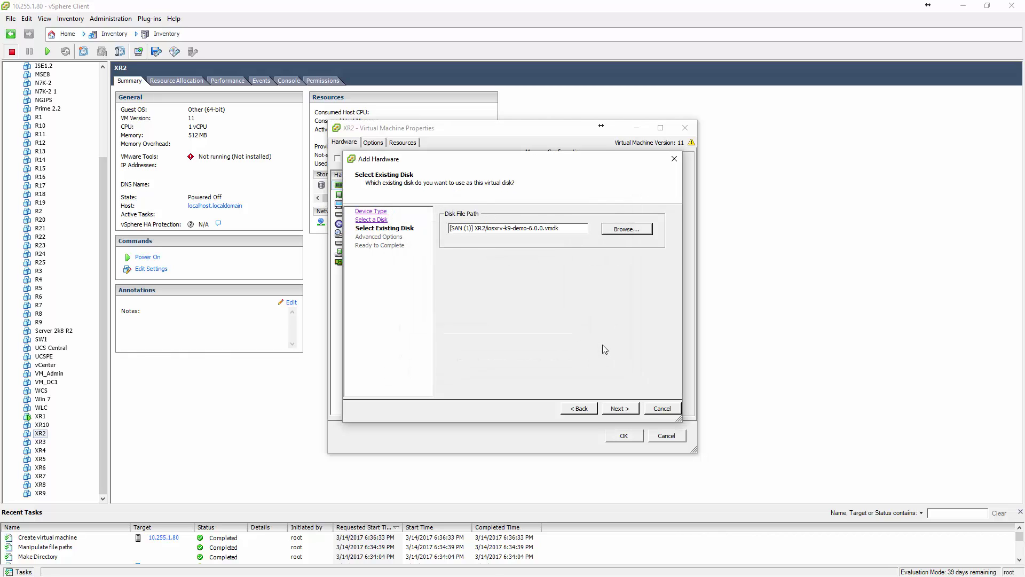
{"action": "left_click", "coordinate": [618, 409]}
{"action": "left_click", "coordinate": [619, 409]}
{"action": "left_click", "coordinate": [618, 409]}
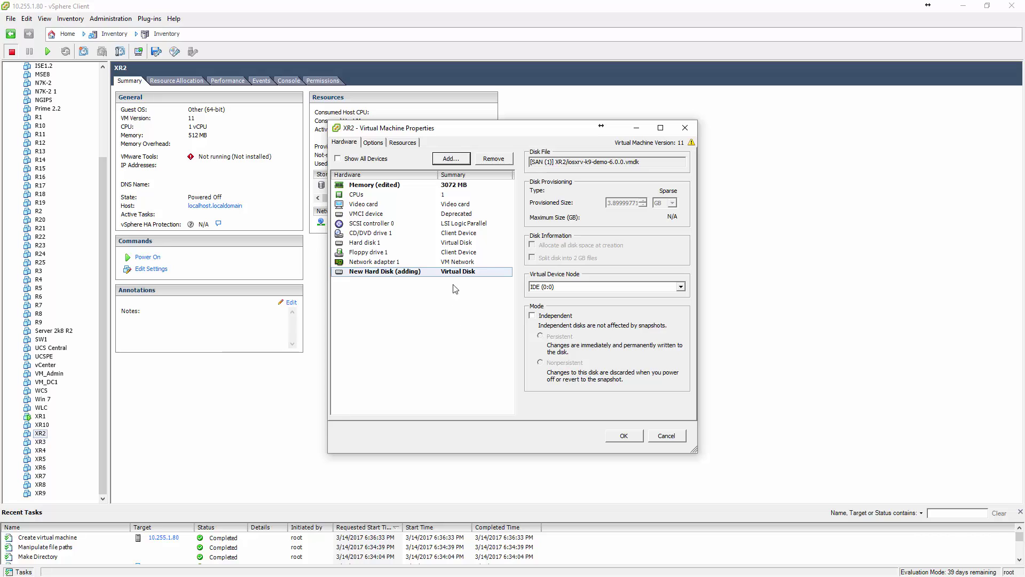
Begin adding a serial port to XR2 that connects via network.
{"action": "left_click", "coordinate": [451, 158]}
{"action": "left_click", "coordinate": [460, 233]}
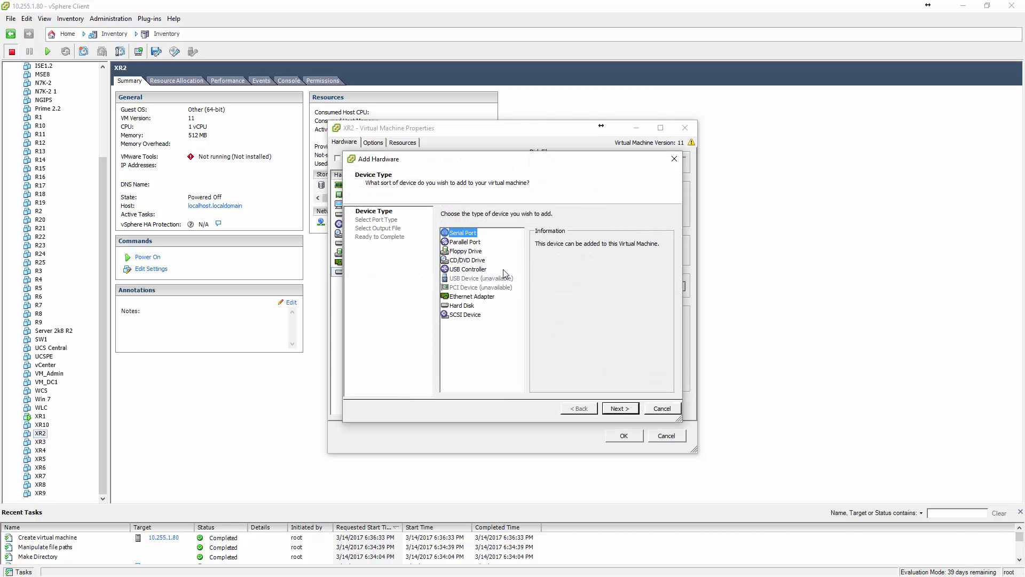
{"action": "left_click", "coordinate": [620, 409]}
{"action": "left_click", "coordinate": [464, 303]}
{"action": "left_click", "coordinate": [618, 408]}
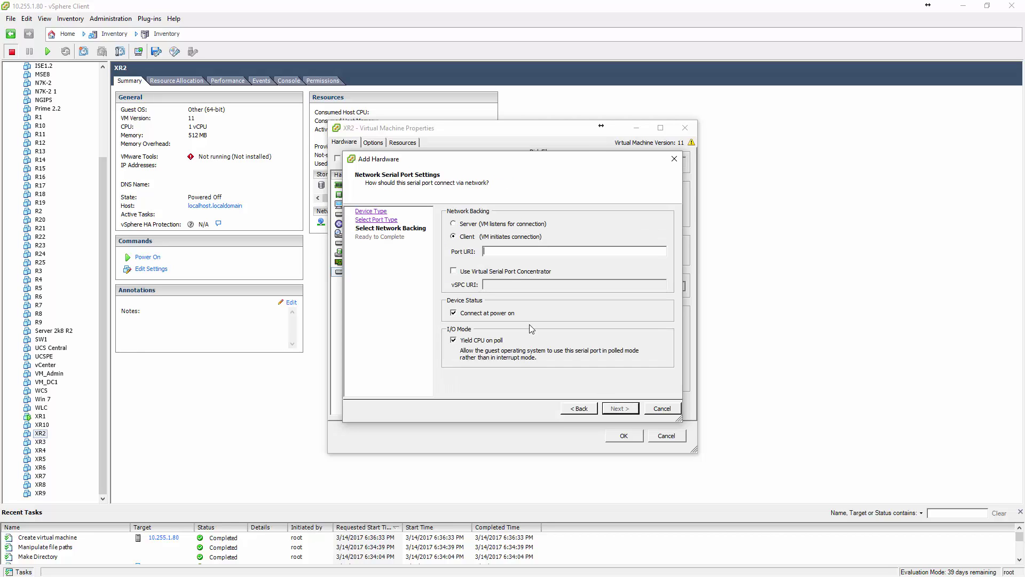
Make the serial port a server with port URI telnet://10.255.1.80:9002, finish adding it, and save XR2's settings.
{"action": "left_click", "coordinate": [469, 222]}
{"action": "type", "text": "teletn:"}
{"action": "type", "text": "//"}
{"action": "key", "text": "BackSpace"}
{"action": "key", "text": "BackSpace"}
{"action": "type", "text": "net://10.255.1.80:9002"}
{"action": "key", "text": "Return"}
{"action": "key", "text": "Return"}
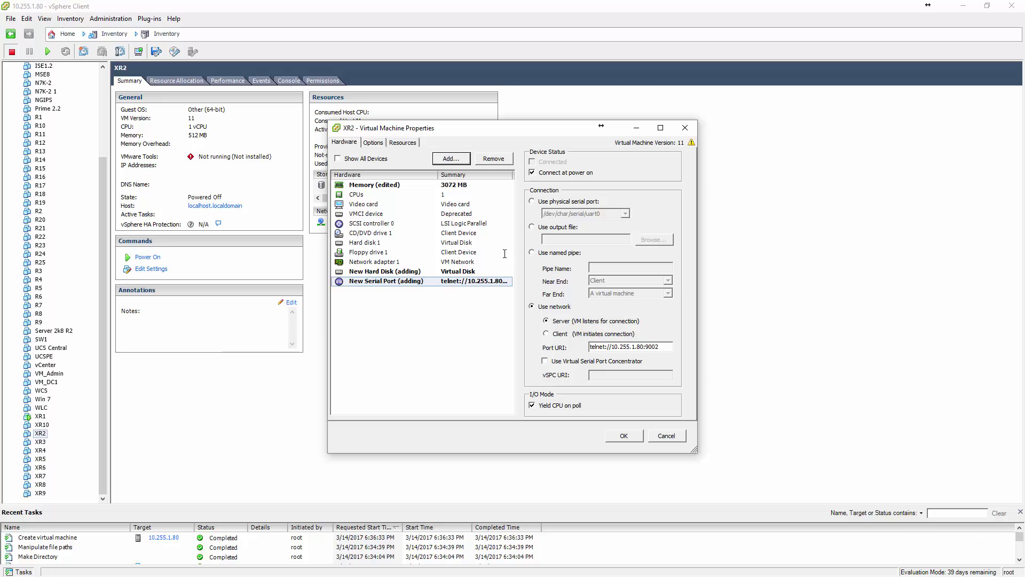
{"action": "left_click", "coordinate": [624, 435]}
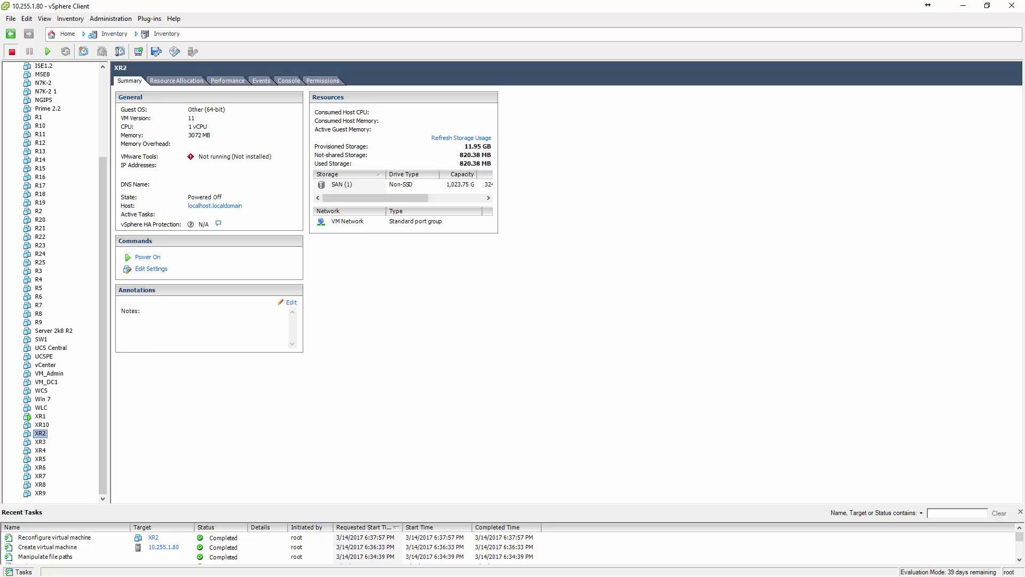
Power on the XR2 virtual machine.
{"action": "right_click", "coordinate": [37, 437]}
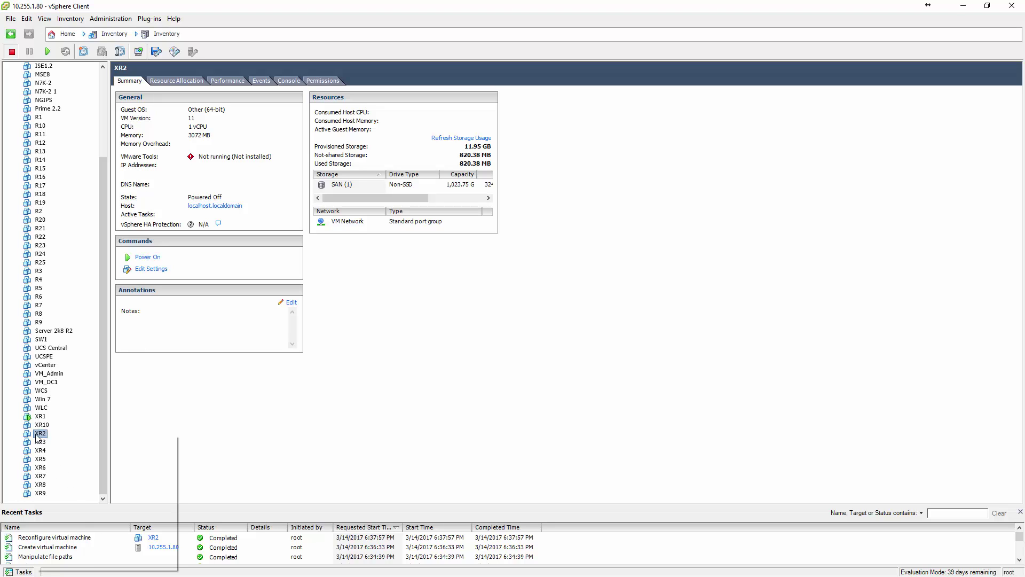
{"action": "mouse_move", "coordinate": [138, 440]}
{"action": "left_click", "coordinate": [201, 442]}
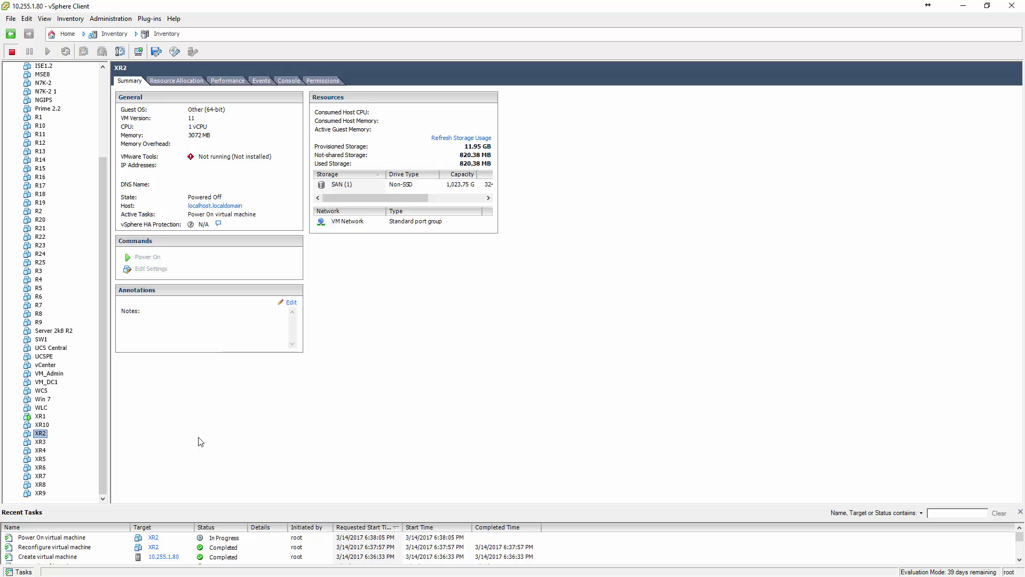
Switch to SuperPuTTY, change the saved XR2 session's port to 9002, and open that session.
{"action": "key", "text": "alt+Tab"}
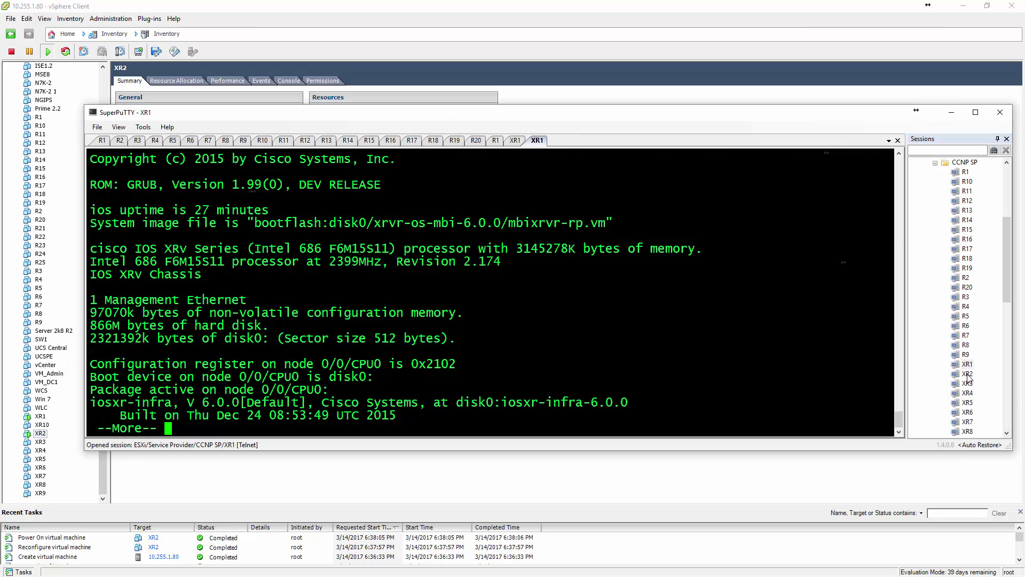
{"action": "left_click", "coordinate": [967, 375]}
{"action": "right_click", "coordinate": [968, 375]}
{"action": "left_click", "coordinate": [969, 403]}
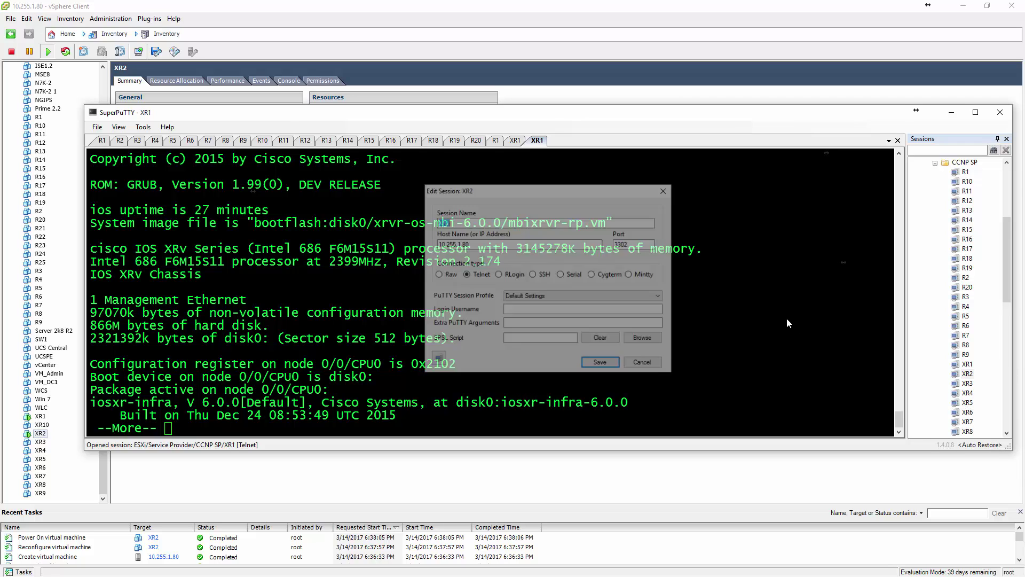
{"action": "double_click", "coordinate": [634, 244]}
{"action": "type", "text": "900"}
{"action": "key", "text": "Return"}
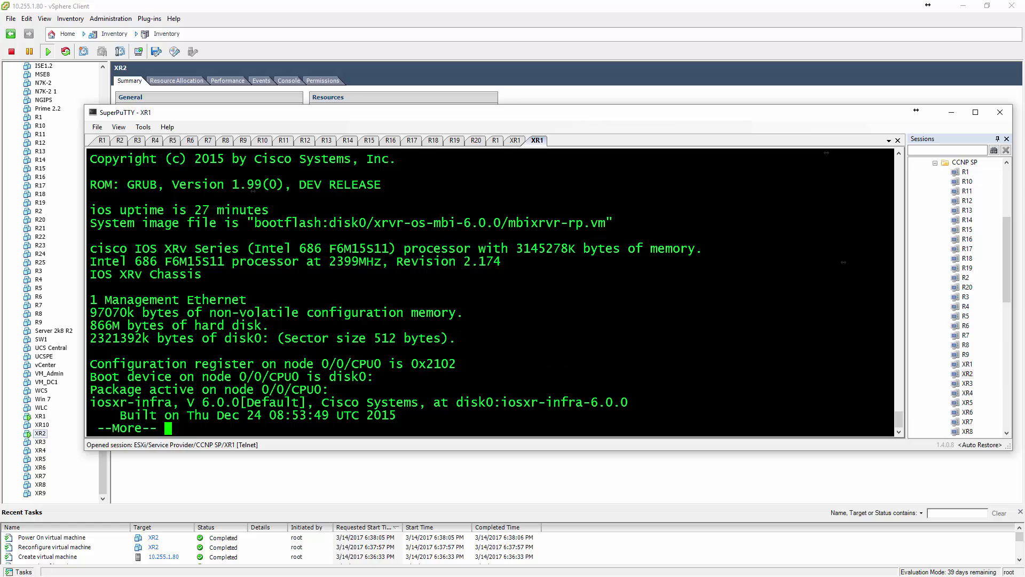
{"action": "double_click", "coordinate": [967, 373]}
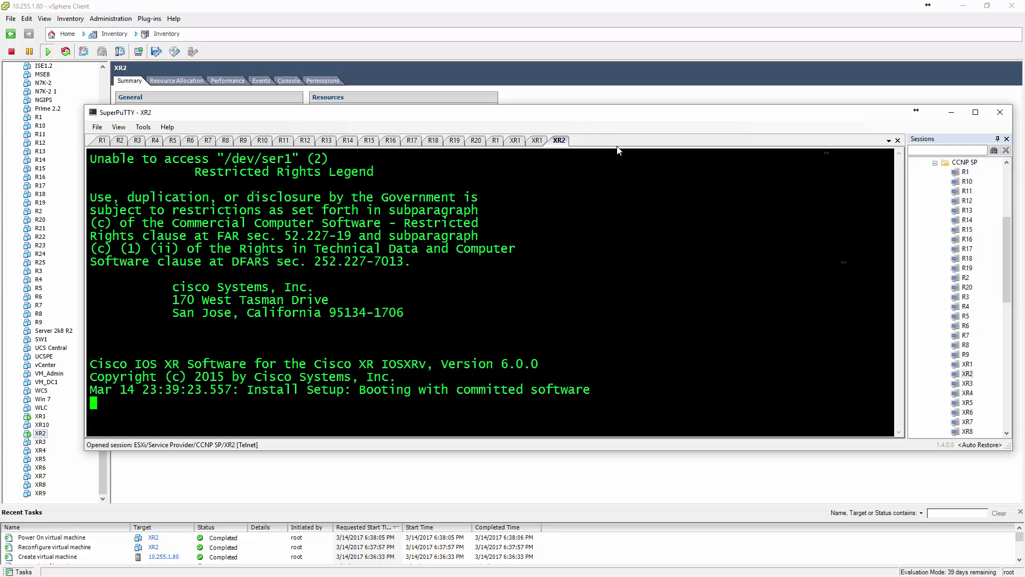
Return to the XR1 session, quit its paged version output, and minimize SuperPuTTY.
{"action": "left_click", "coordinate": [537, 141]}
{"action": "key", "text": "q"}
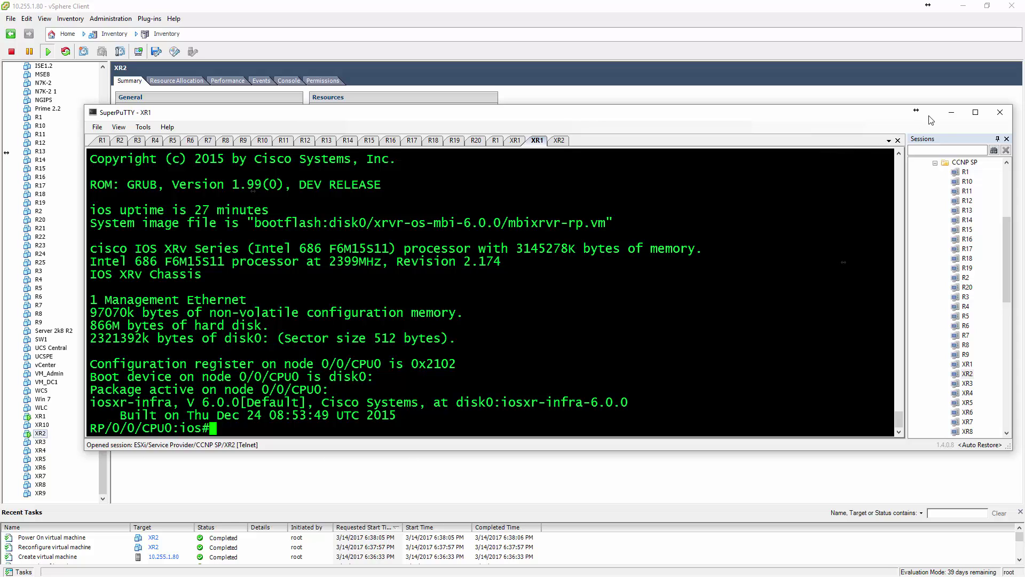
{"action": "left_click", "coordinate": [951, 112]}
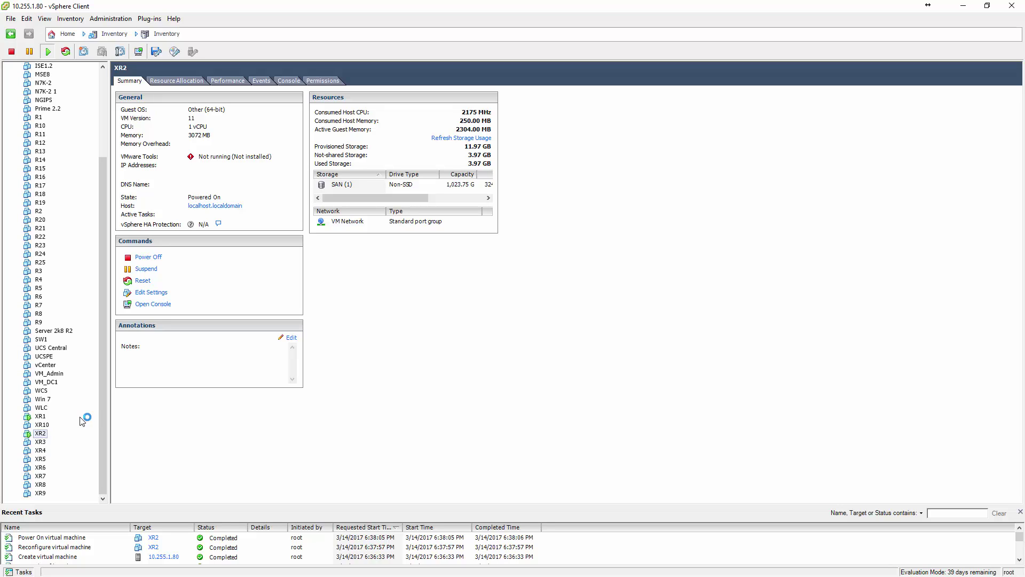
Power off the XR1 virtual machine and confirm the shutdown.
{"action": "right_click", "coordinate": [45, 418]}
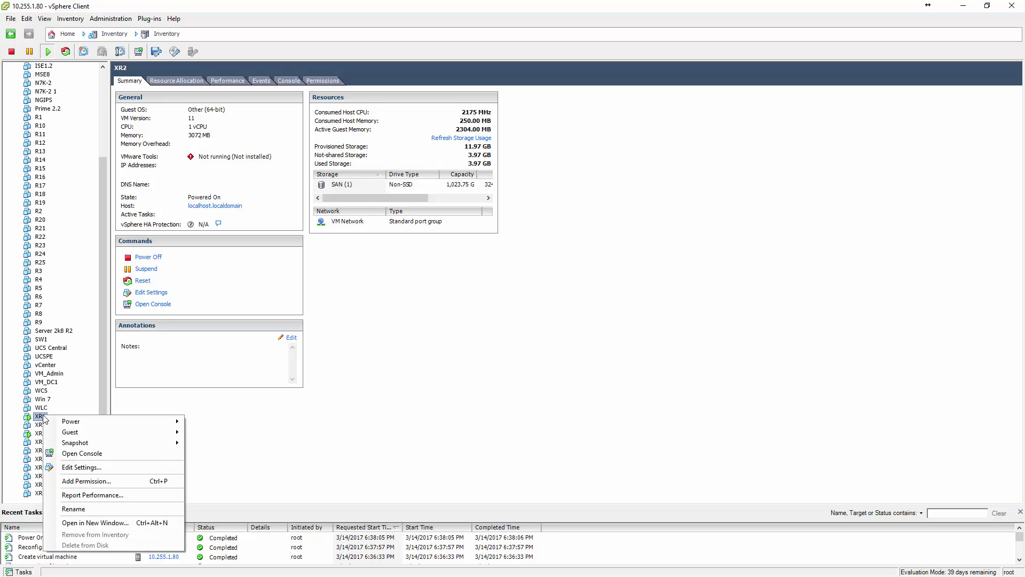
{"action": "mouse_move", "coordinate": [111, 425]}
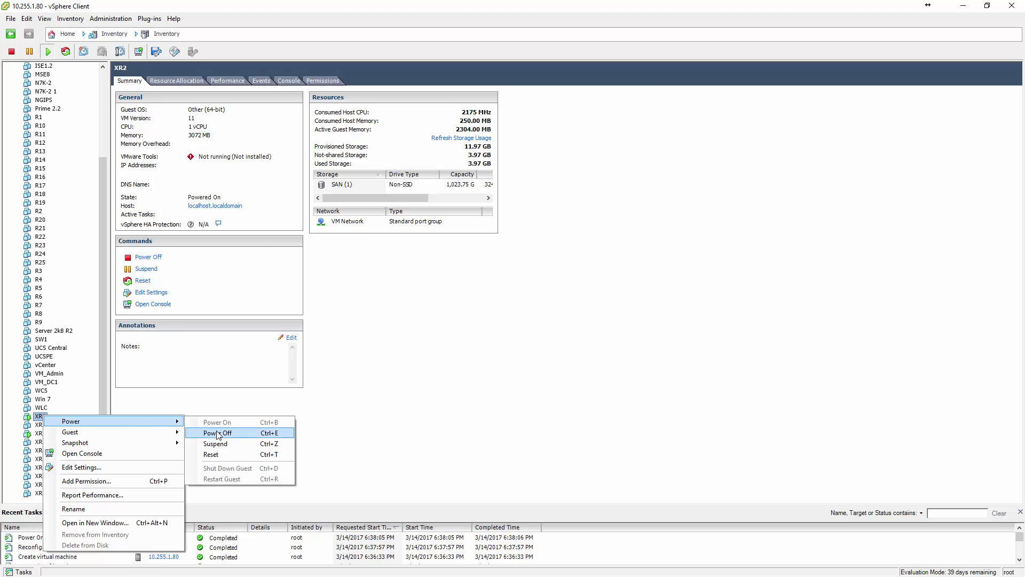
{"action": "left_click", "coordinate": [216, 432]}
{"action": "left_click", "coordinate": [549, 336]}
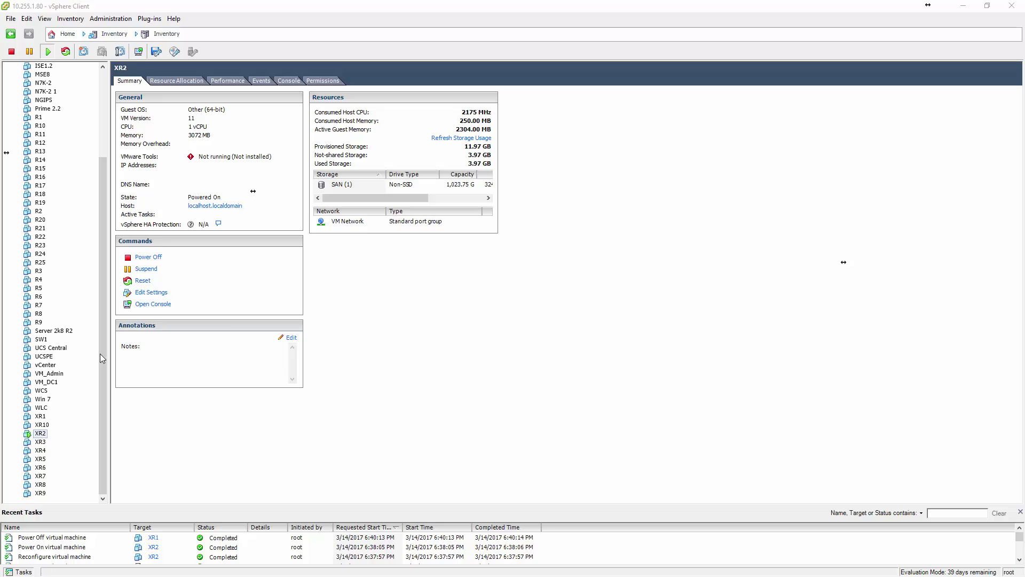
Export the XR1 virtual machine as an OVF template named XR OVA in Single file (OVA) format.
{"action": "left_click", "coordinate": [40, 418]}
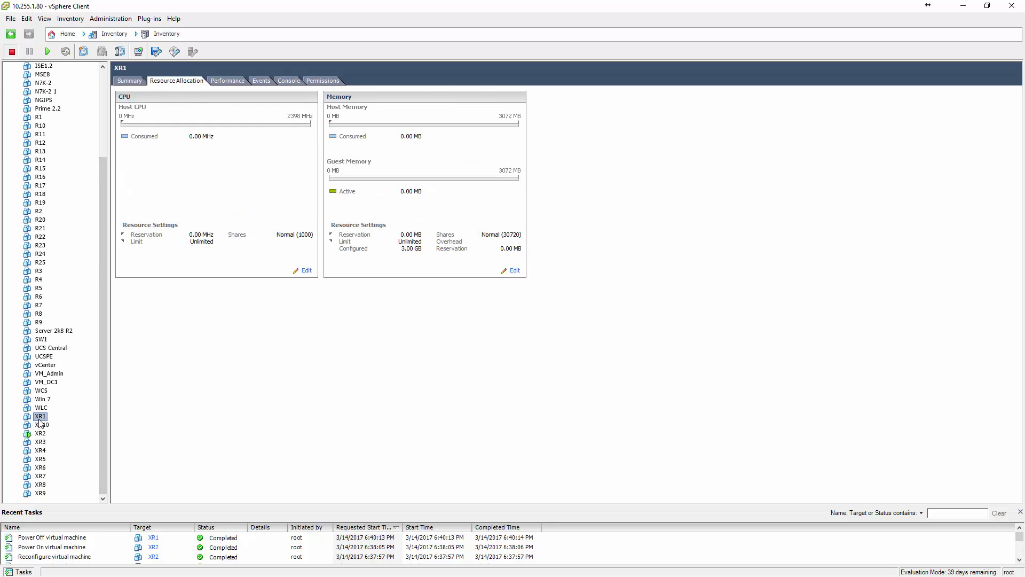
{"action": "left_click", "coordinate": [11, 19]}
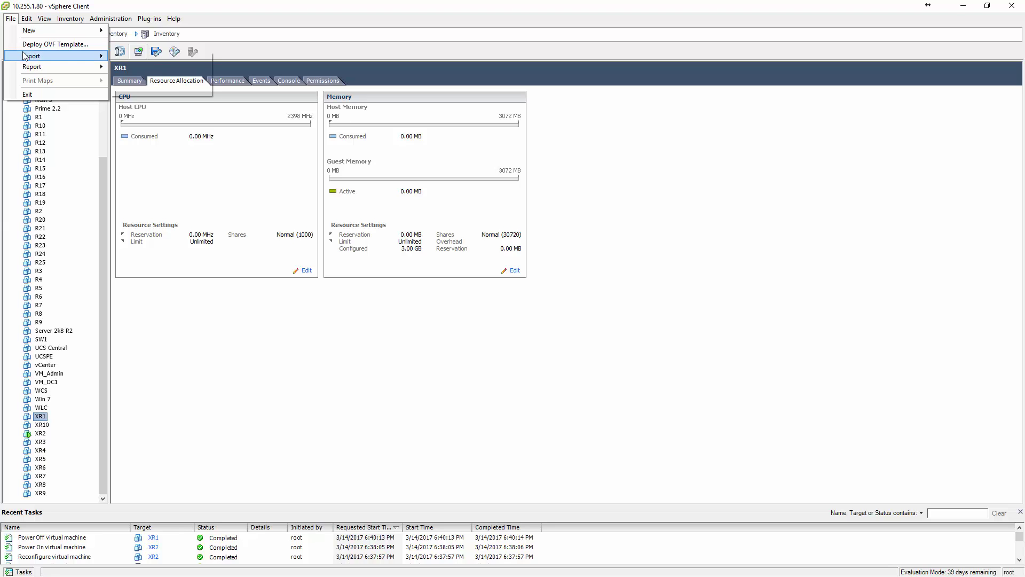
{"action": "mouse_move", "coordinate": [23, 52]}
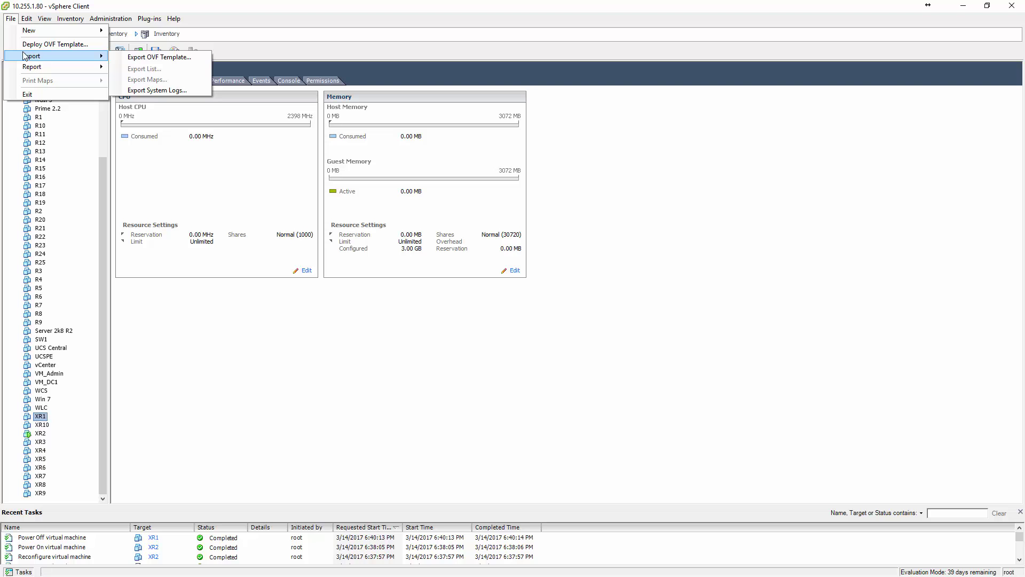
{"action": "left_click", "coordinate": [120, 58]}
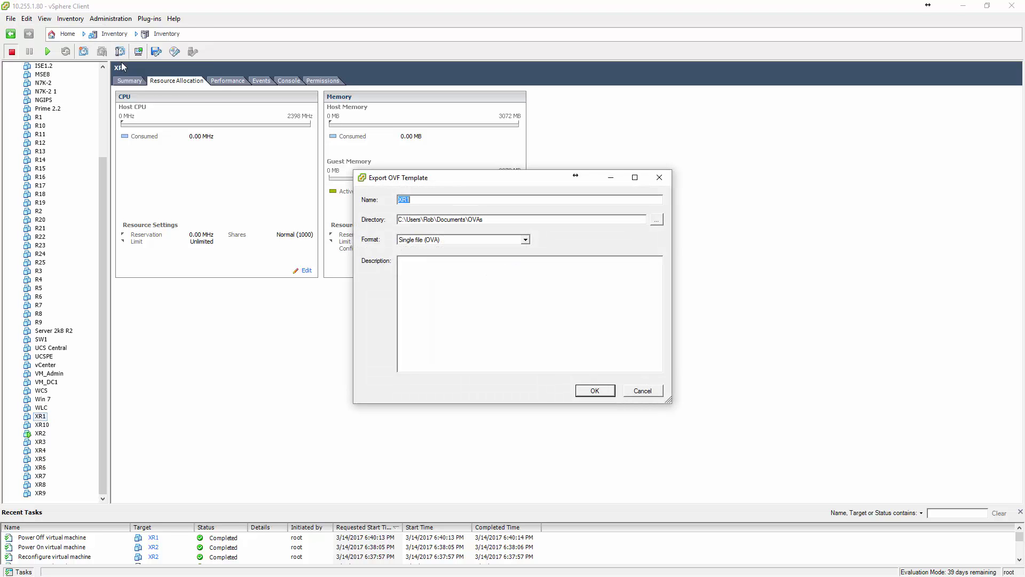
{"action": "left_click", "coordinate": [485, 203]}
{"action": "type", "text": "OVA"}
{"action": "left_click", "coordinate": [488, 240]}
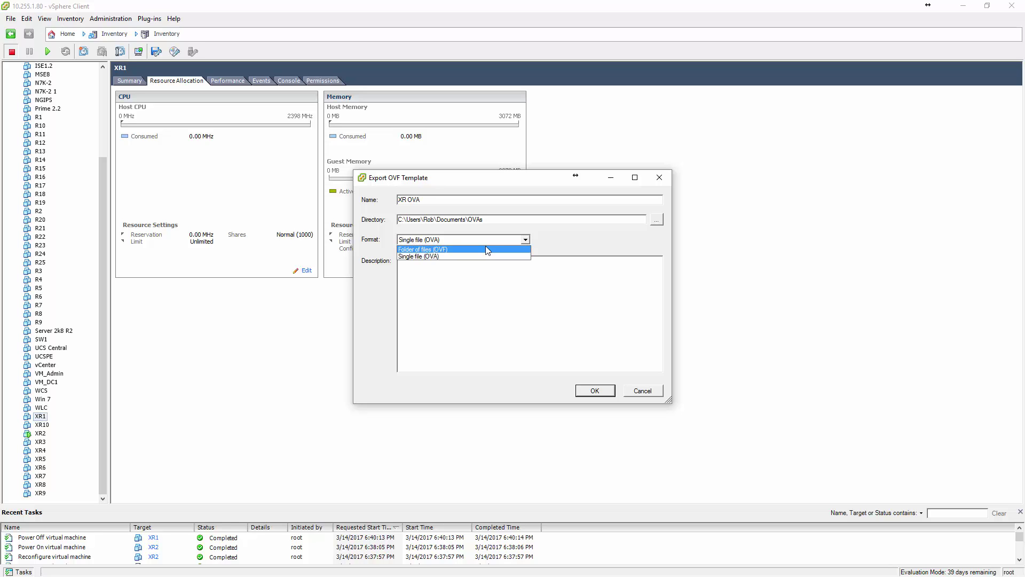
{"action": "left_click", "coordinate": [484, 241]}
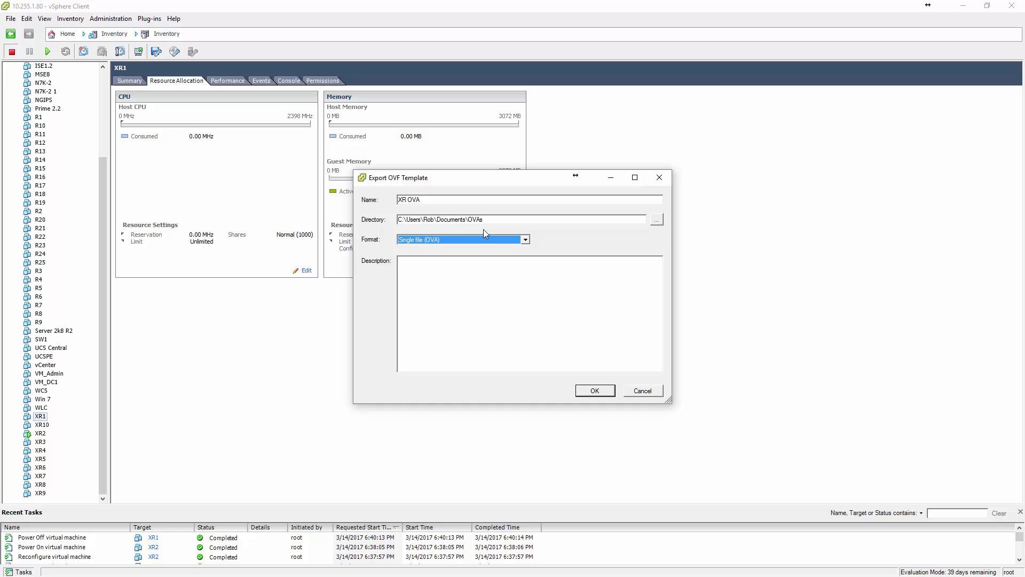
{"action": "left_click_drag", "start_coordinate": [490, 182], "coordinate": [0, 184]}
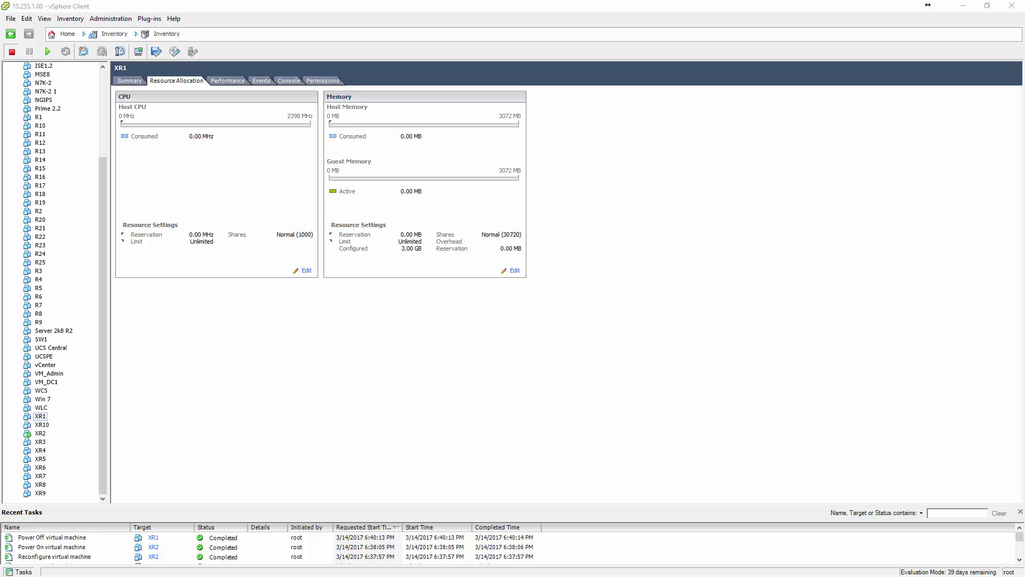
Switch to SuperPuTTY, wake the XR1 console, and check the boot output in the XR2 session.
{"action": "key", "text": "alt+Tab"}
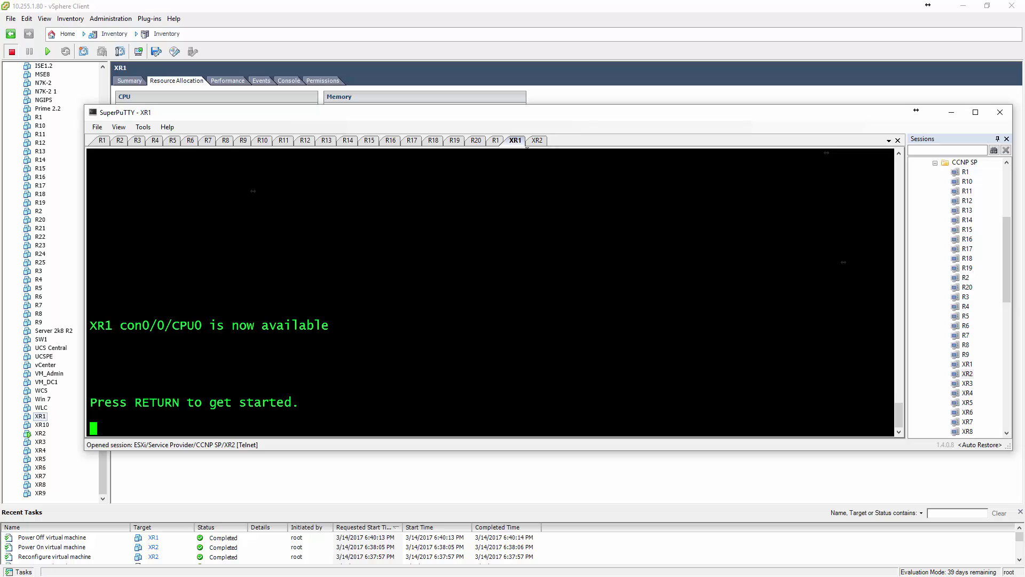
{"action": "key", "text": "Return"}
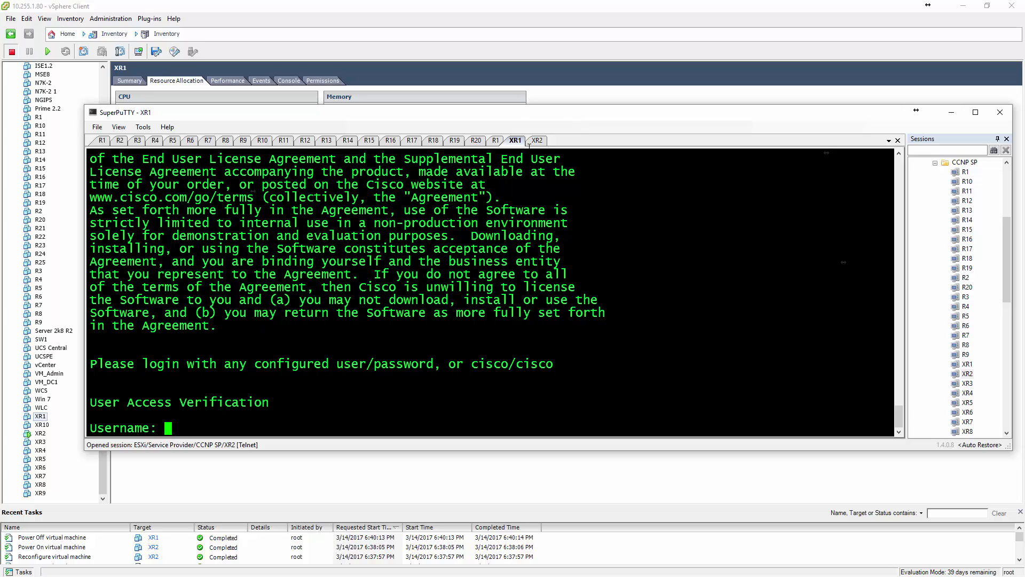
{"action": "left_click", "coordinate": [537, 141]}
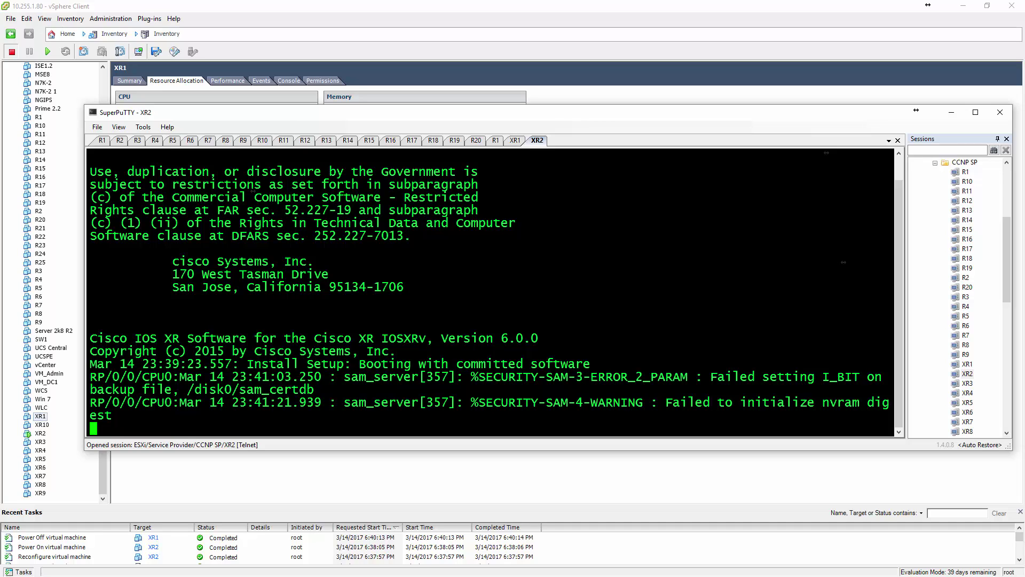
Return to vSphere Client, move the export progress window out of view, and bring SuperPuTTY back up.
{"action": "key", "text": "alt+Tab"}
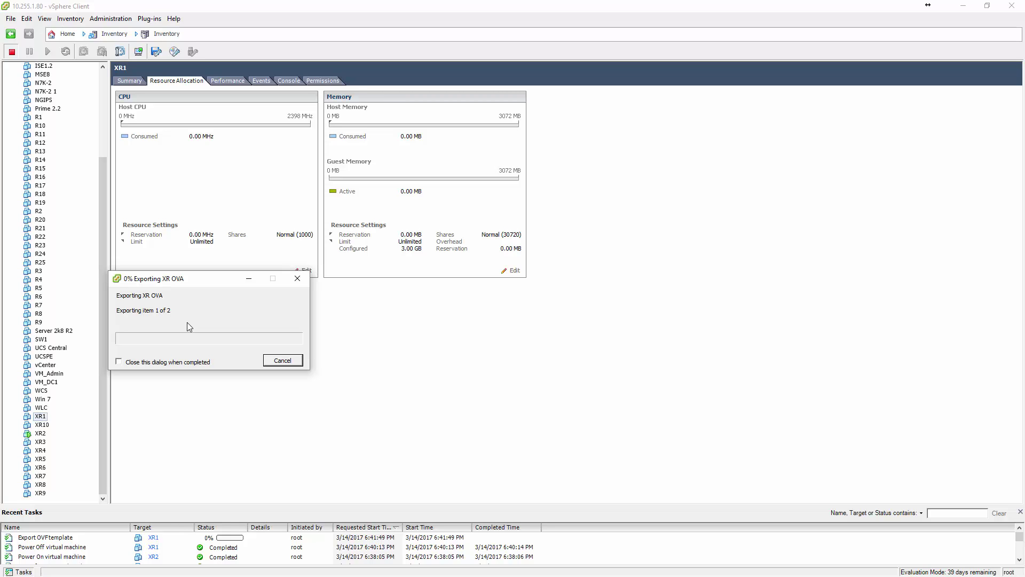
{"action": "left_click_drag", "start_coordinate": [199, 276], "coordinate": [0, 241]}
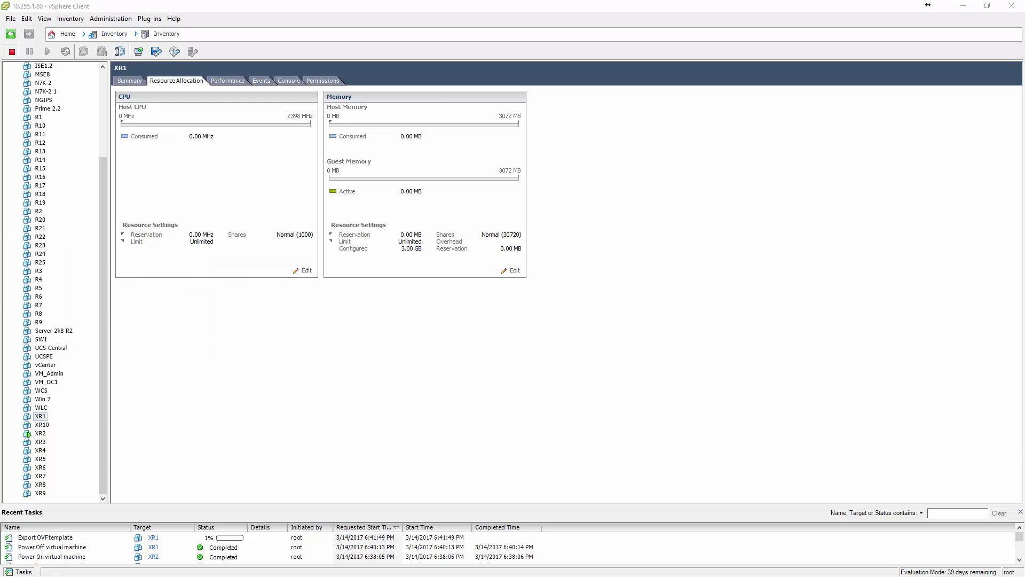
{"action": "key", "text": "alt+Tab"}
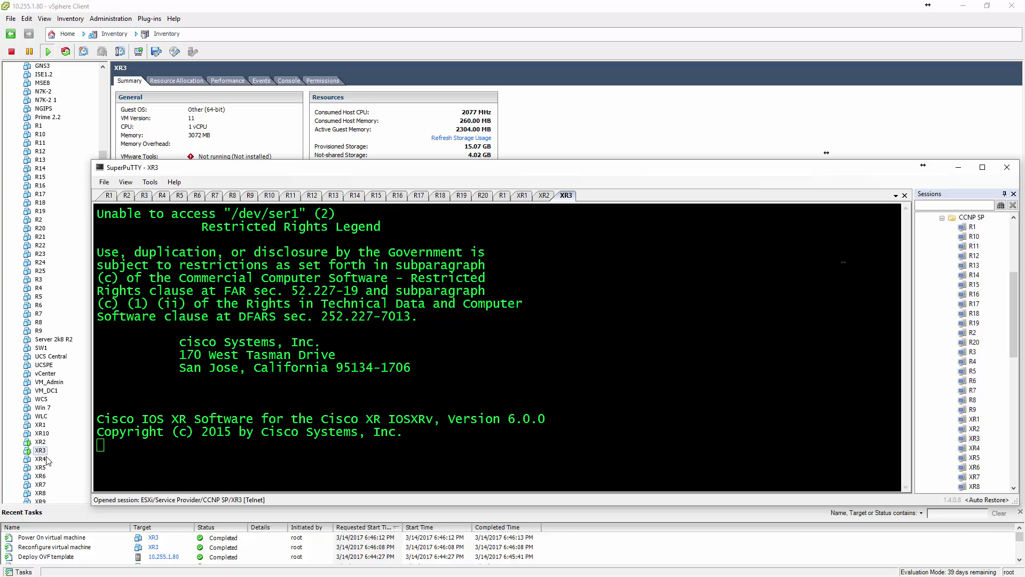
Power on the XR1 virtual machine in vSphere Client.
{"action": "left_click", "coordinate": [42, 428]}
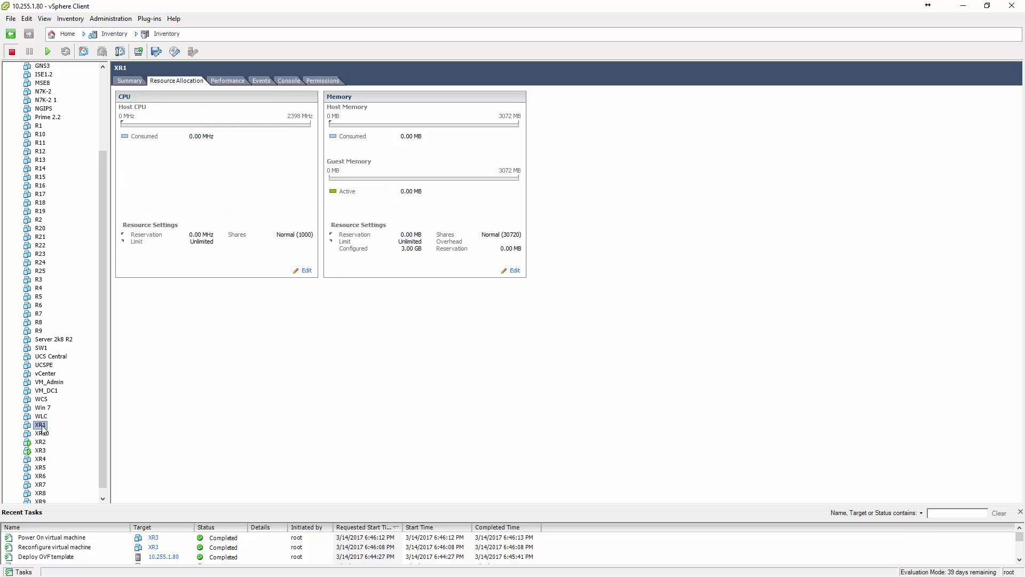
{"action": "right_click", "coordinate": [42, 426]}
{"action": "mouse_move", "coordinate": [108, 437]}
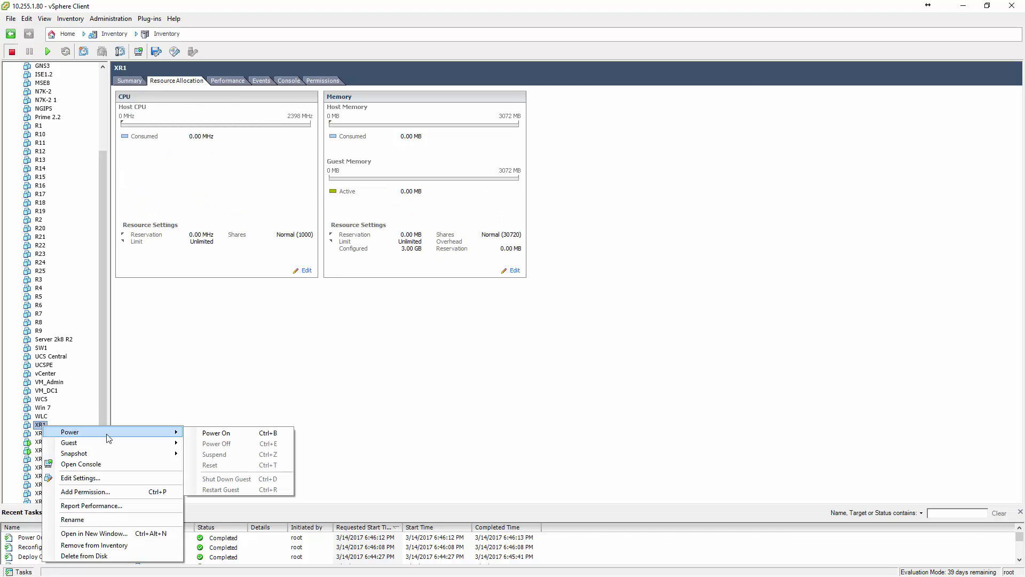
{"action": "left_click", "coordinate": [213, 434]}
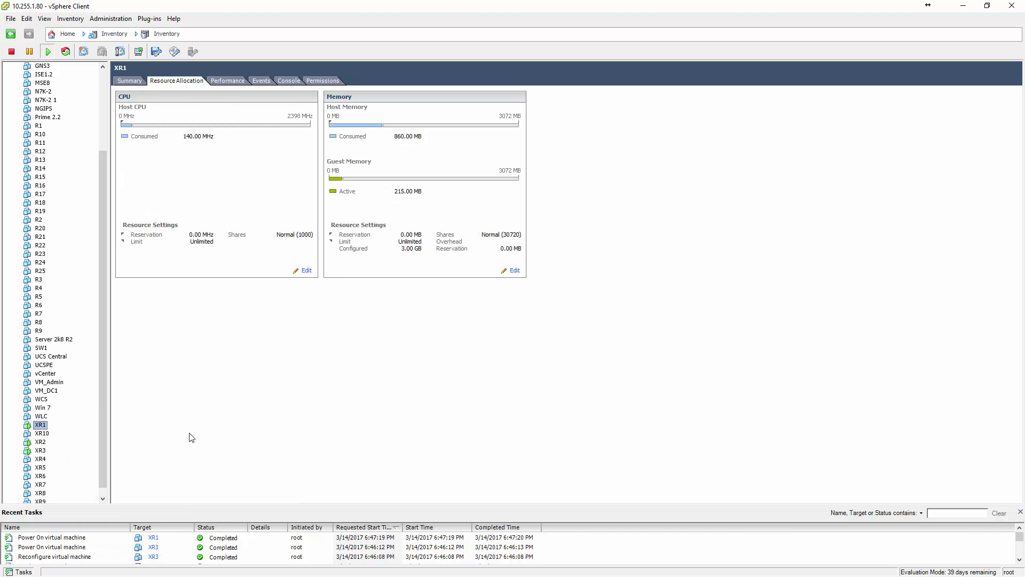
Switch to SuperPuTTY, open a new session to XR1, and place it directly before the XR2 session.
{"action": "key", "text": "alt+Tab"}
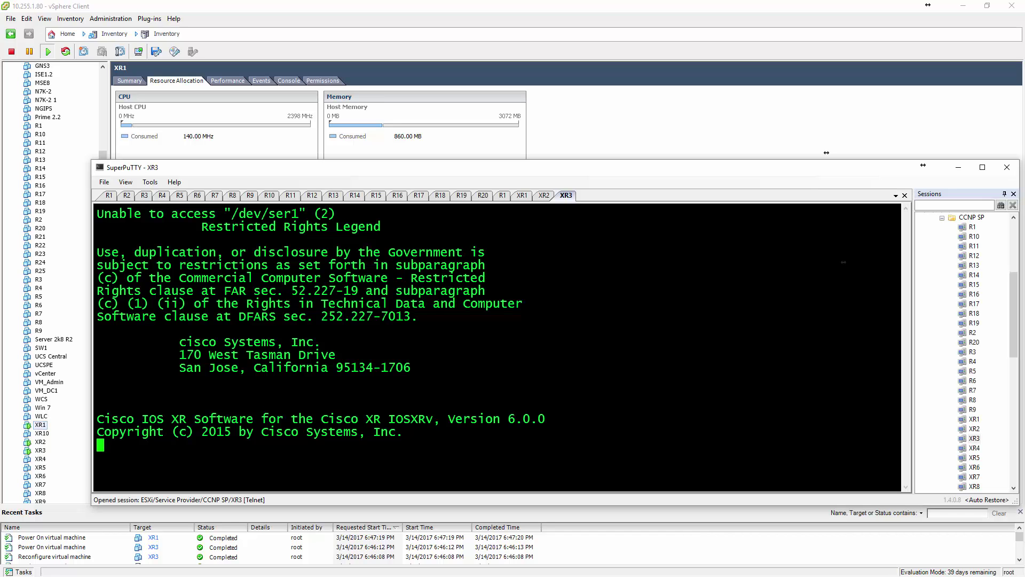
{"action": "double_click", "coordinate": [975, 420]}
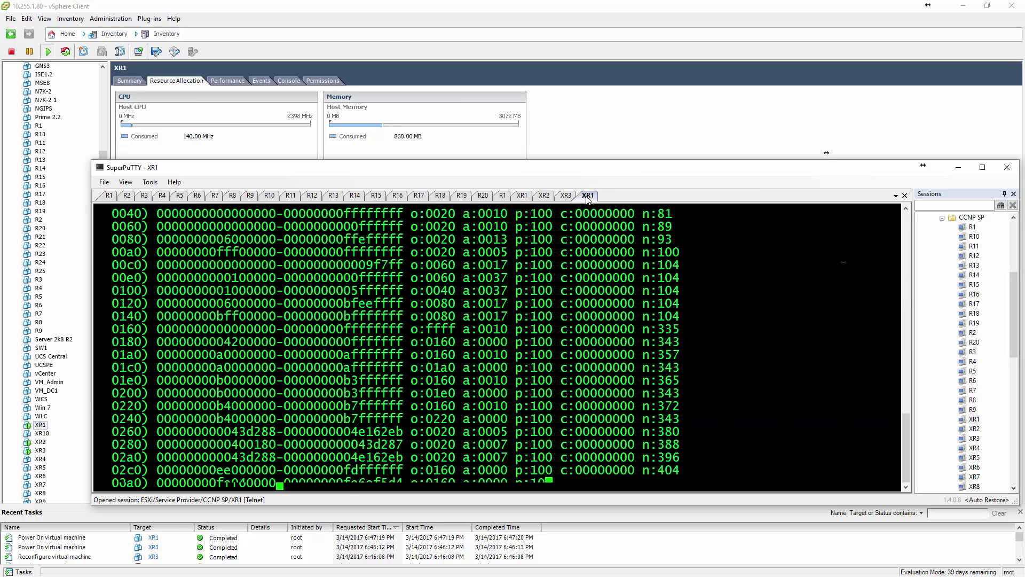
{"action": "left_click_drag", "start_coordinate": [588, 199], "coordinate": [549, 200]}
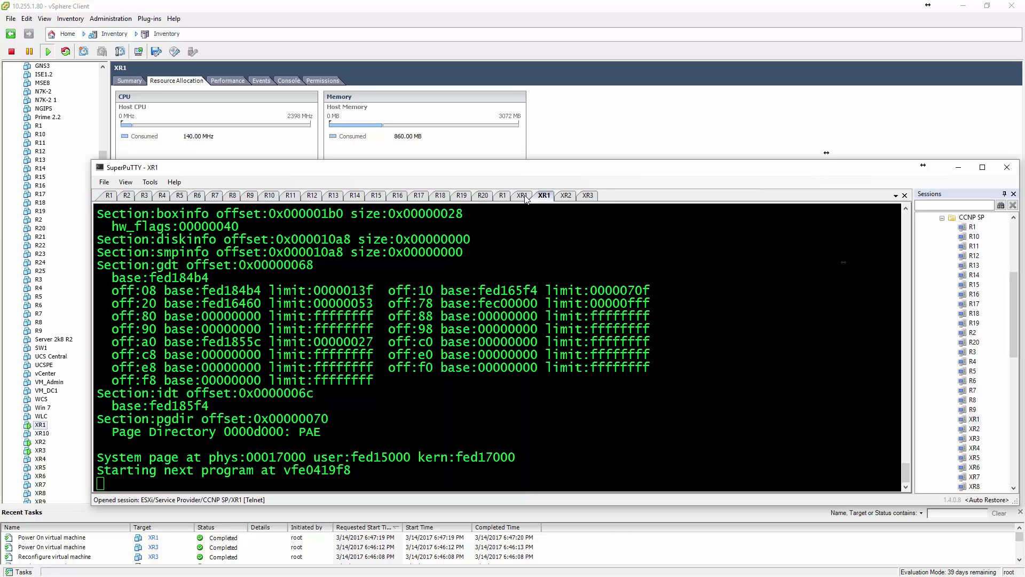
{"action": "left_click", "coordinate": [526, 198]}
Create the root-system user on XR2 by entering its username and secret.
{"action": "left_click", "coordinate": [565, 197]}
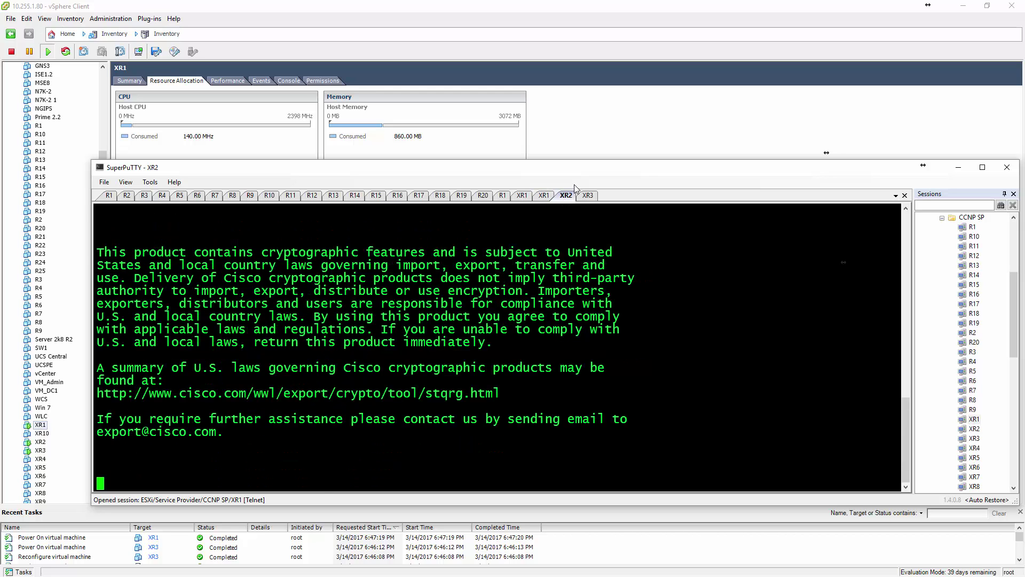
{"action": "key", "text": "Return"}
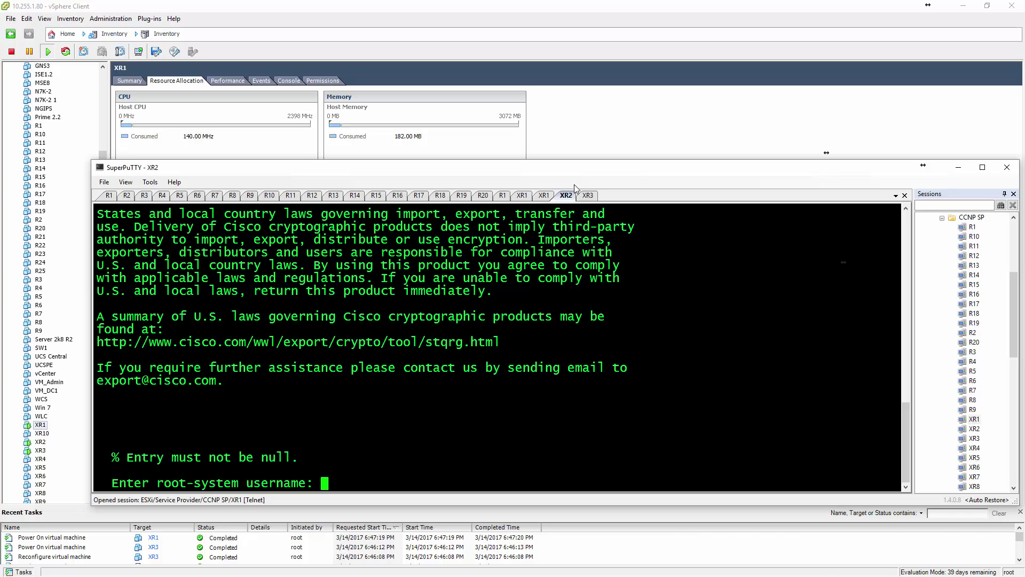
{"action": "type", "text": "Rob"}
{"action": "key", "text": "Return"}
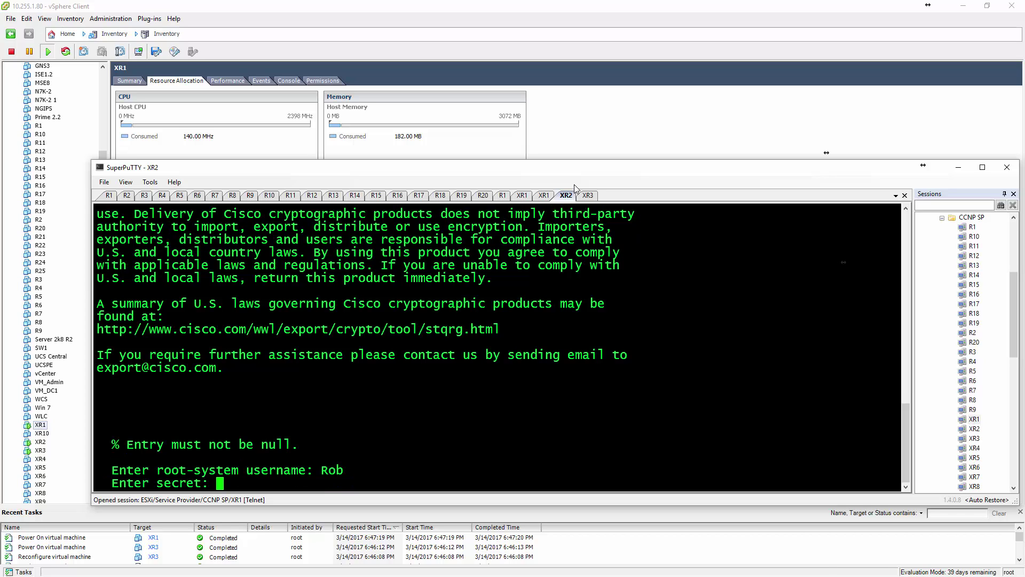
{"action": "key", "text": "Return"}
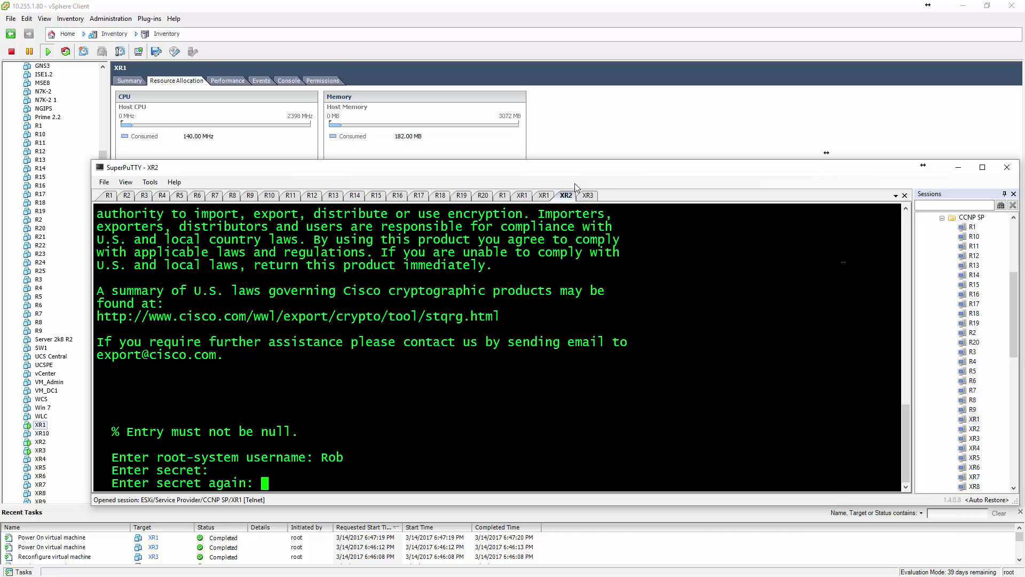
Check the XR3 and XR1 consoles, and log in to XR2 with the root-system username and password.
{"action": "left_click", "coordinate": [587, 196]}
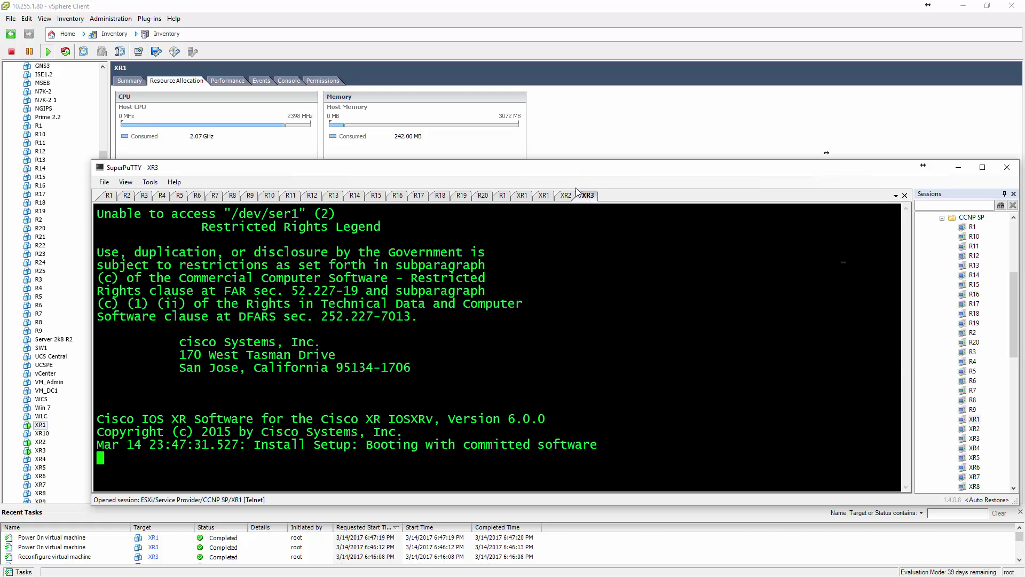
{"action": "left_click", "coordinate": [537, 199]}
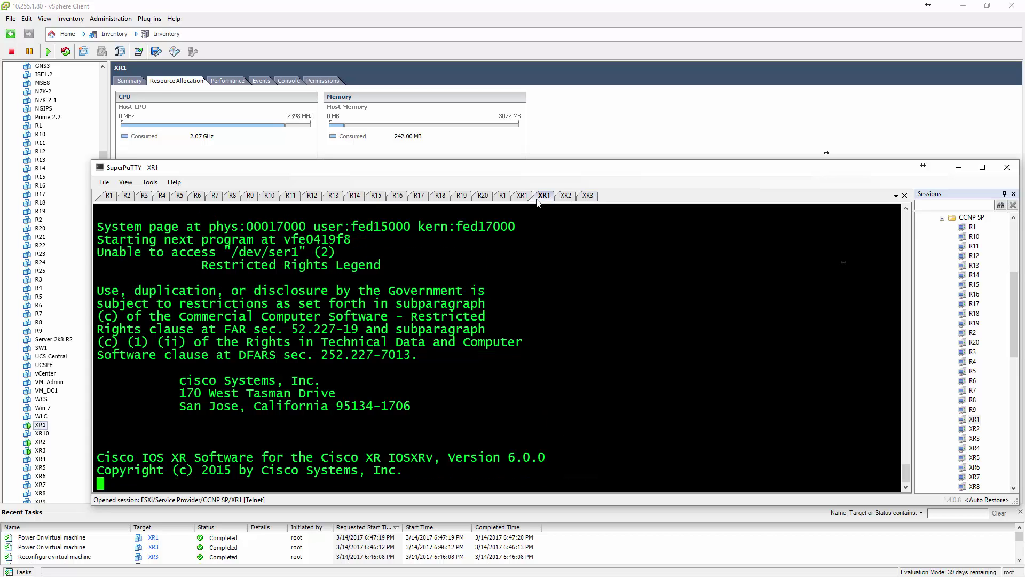
{"action": "left_click", "coordinate": [564, 199]}
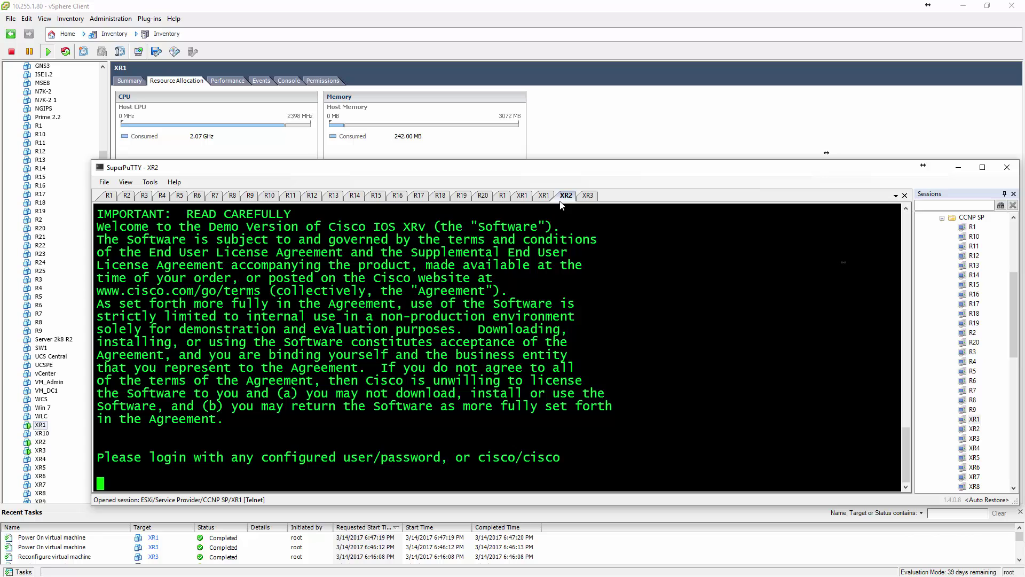
{"action": "key", "text": "Return"}
{"action": "type", "text": "Rob"}
{"action": "key", "text": "Return"}
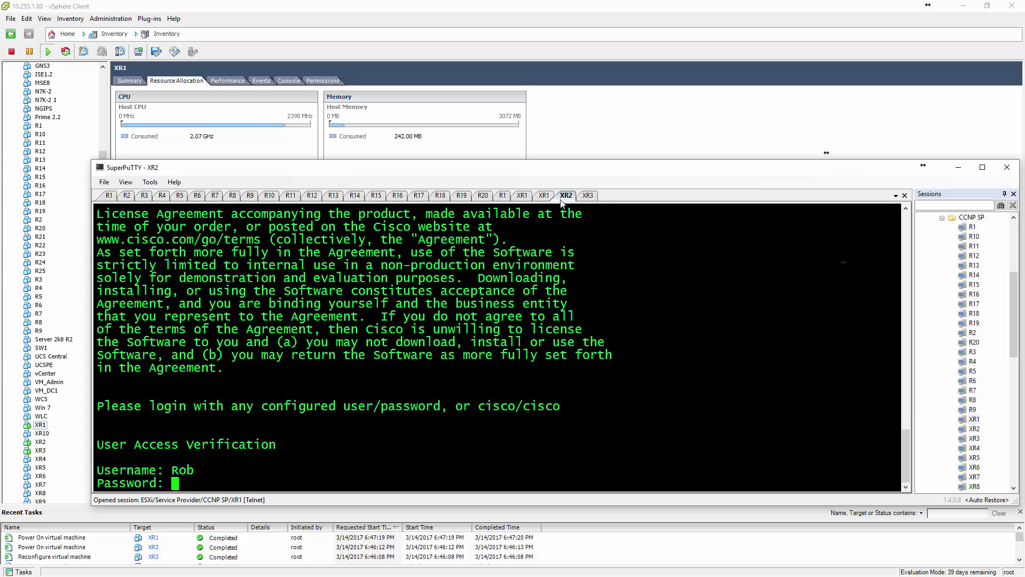
{"action": "key", "text": "Return"}
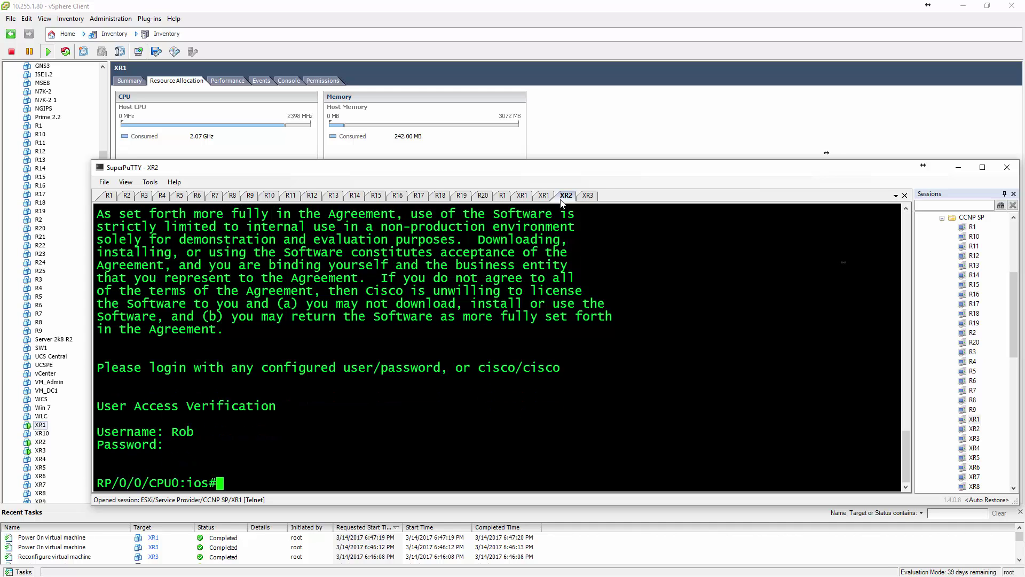
Run show version on XR2 and check the boot progress in the XR3 and new XR1 sessions.
{"action": "type", "text": "show ver"}
{"action": "key", "text": "Tab"}
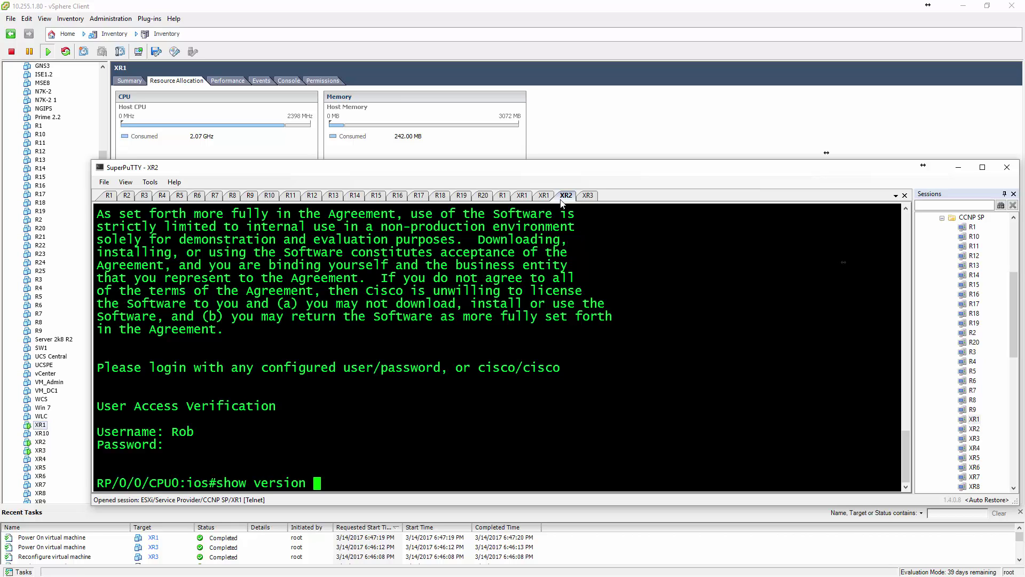
{"action": "key", "text": "Return"}
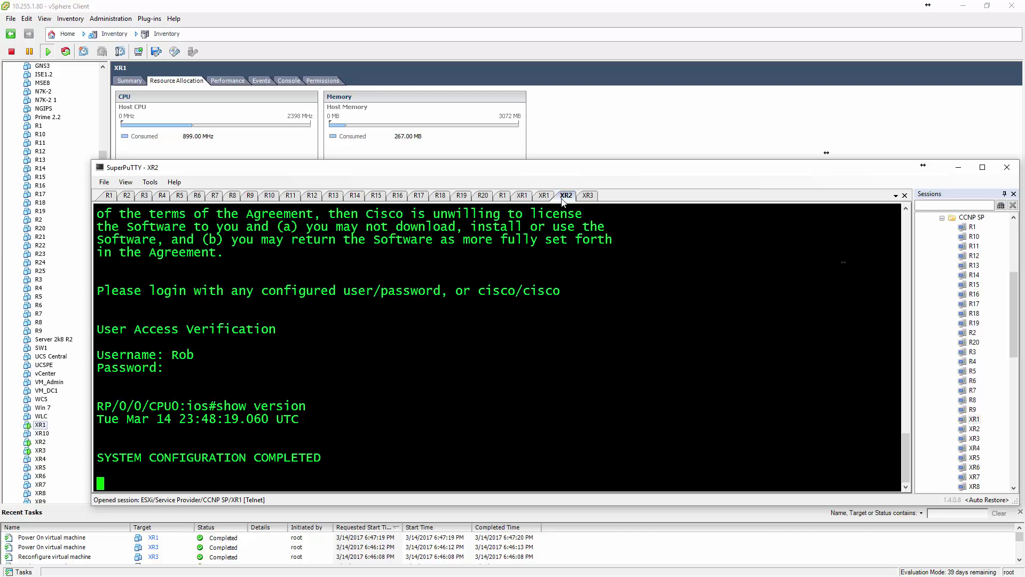
{"action": "left_click", "coordinate": [585, 197]}
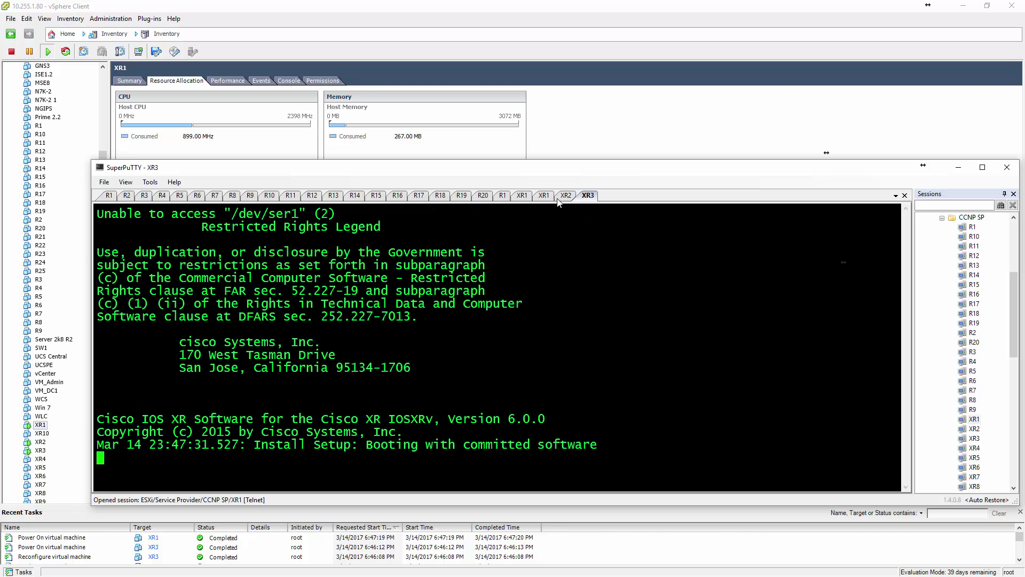
{"action": "left_click", "coordinate": [539, 196]}
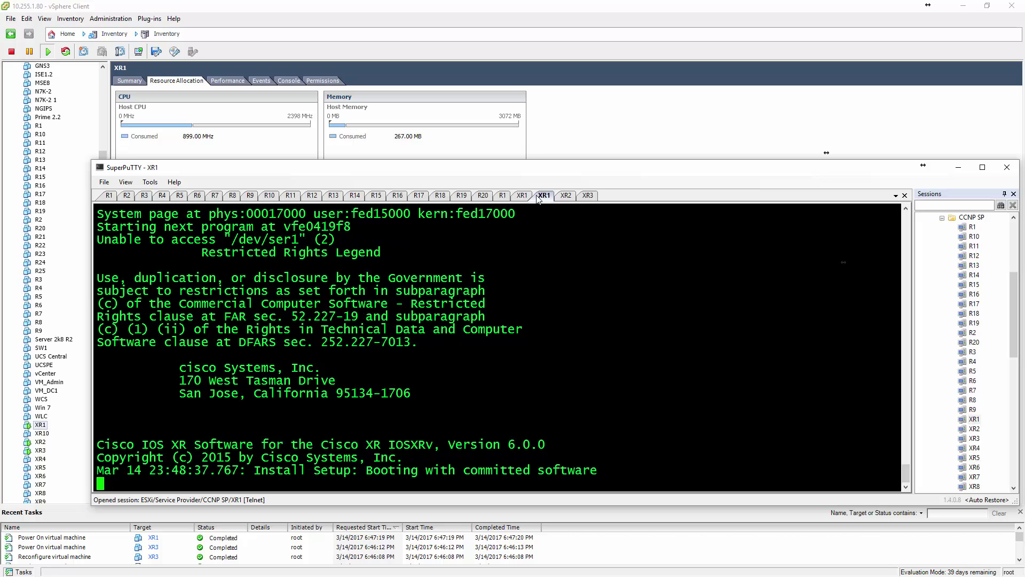
Switch to the vSphere Client and delete the old XR4 virtual machine from disk.
{"action": "left_click", "coordinate": [575, 133]}
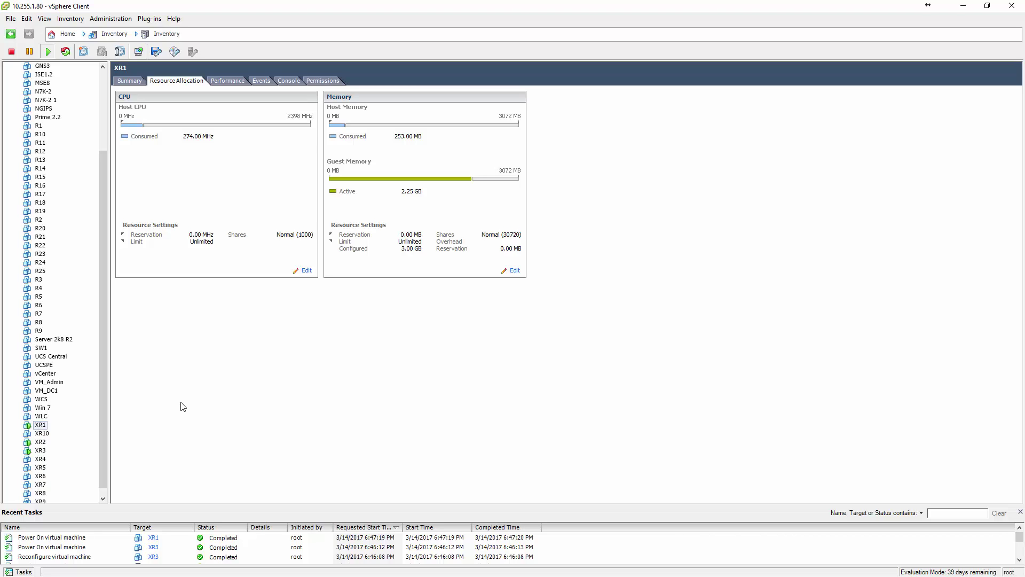
{"action": "left_click", "coordinate": [36, 461]}
{"action": "right_click", "coordinate": [37, 463]}
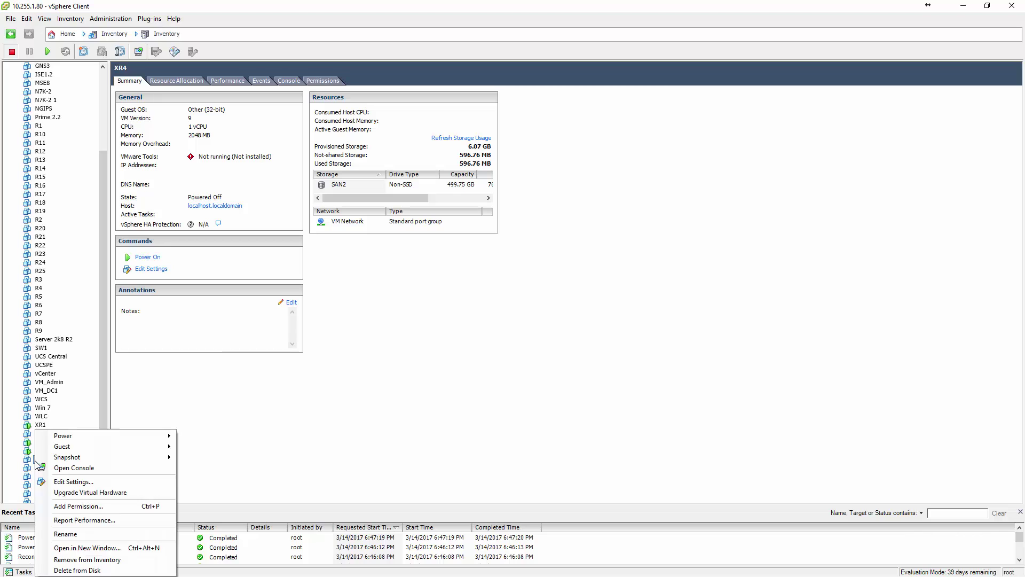
{"action": "left_click", "coordinate": [107, 571]}
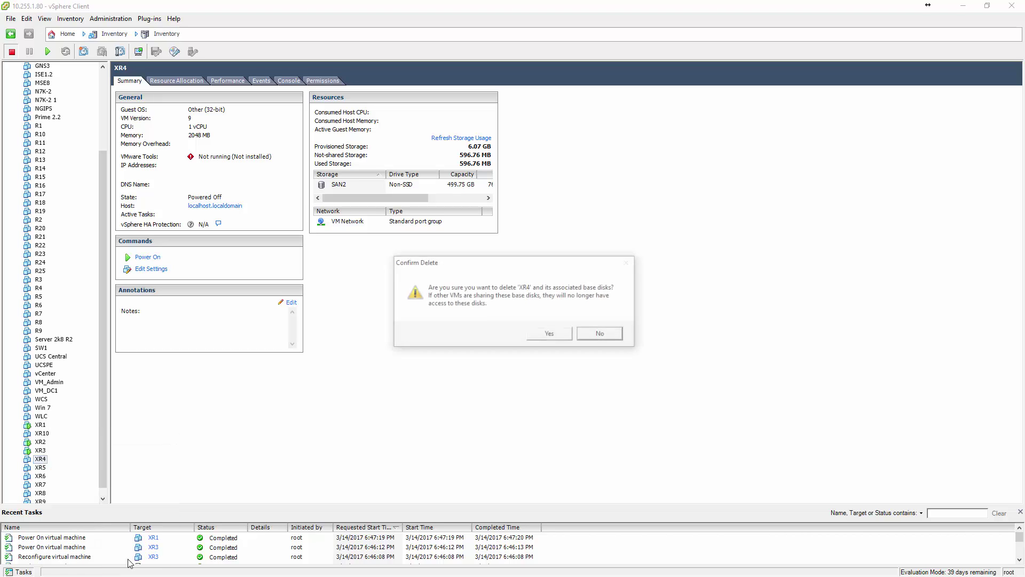
{"action": "left_click", "coordinate": [569, 333]}
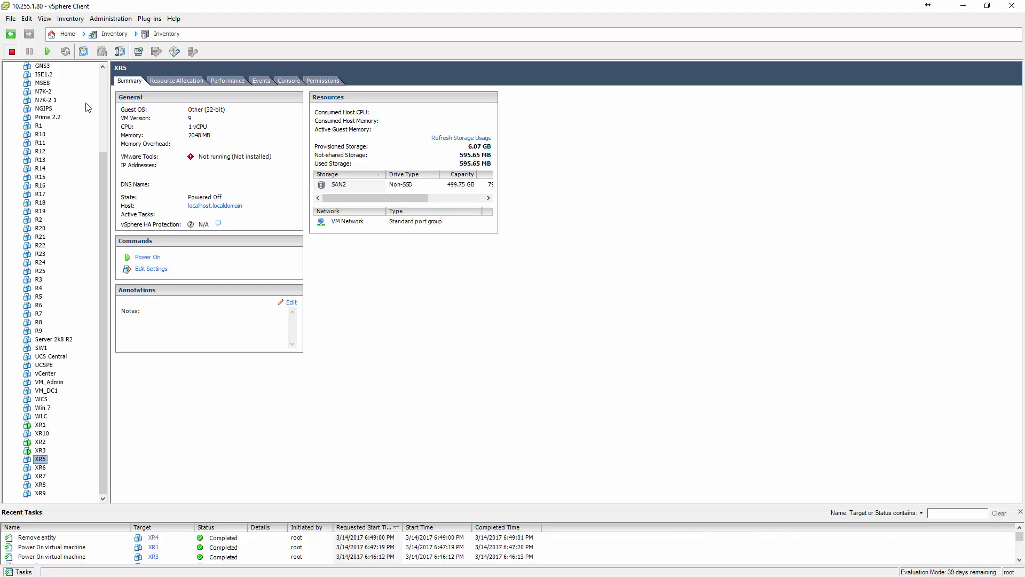
Start deploying the XR OVA.ova template and name the new virtual machine XR4.
{"action": "left_click", "coordinate": [13, 20]}
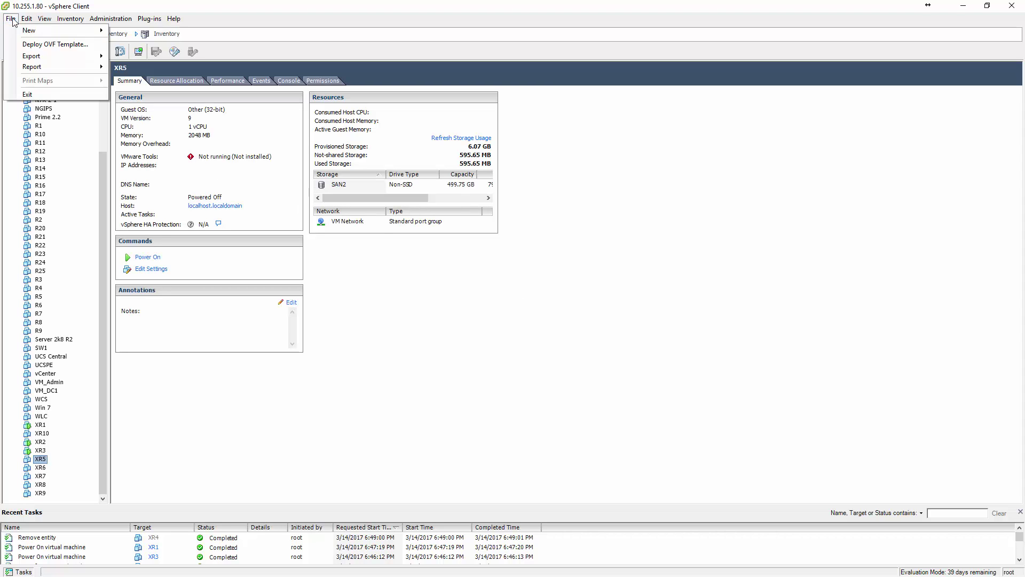
{"action": "left_click", "coordinate": [39, 45]}
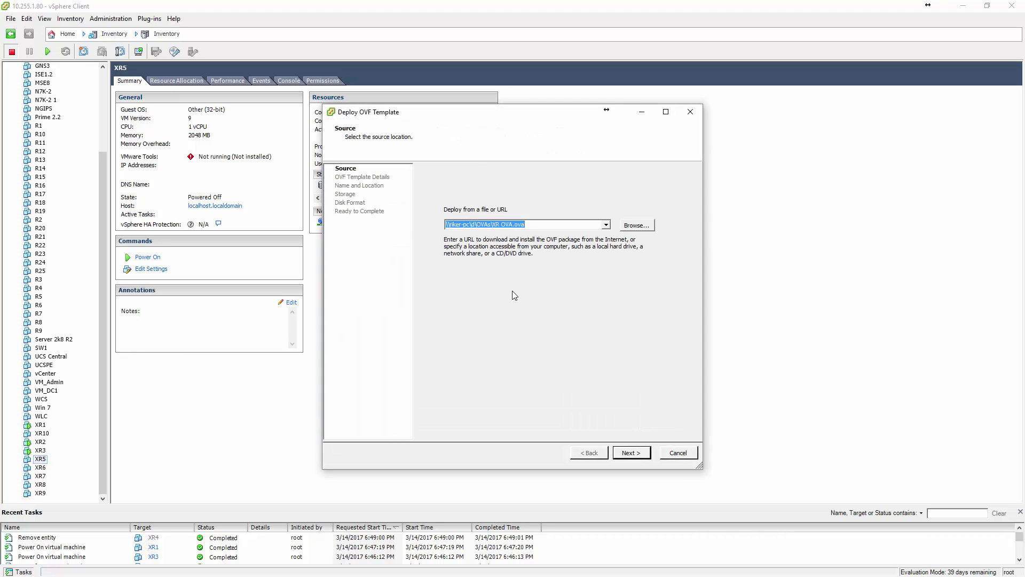
{"action": "left_click", "coordinate": [631, 453]}
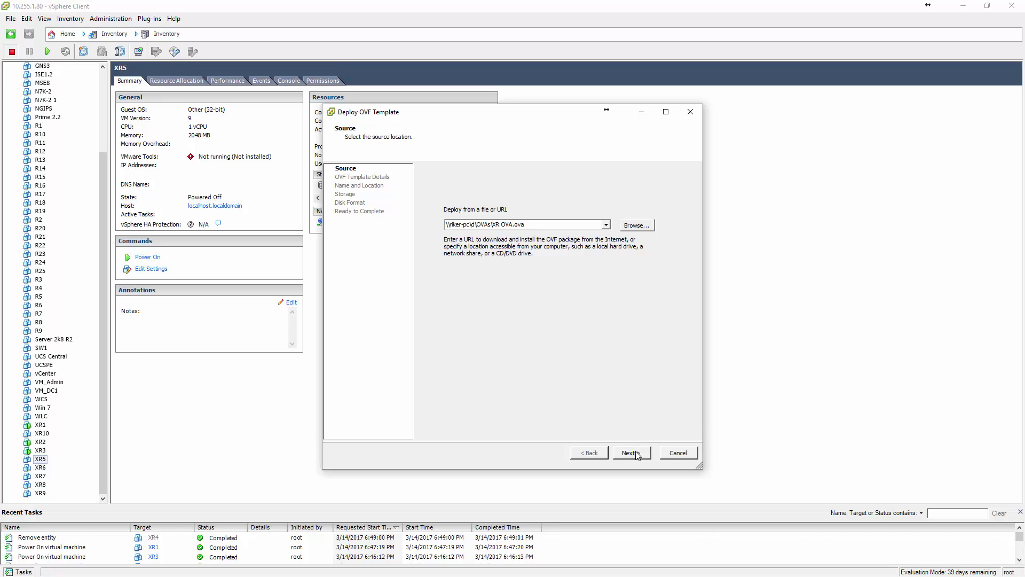
{"action": "left_click", "coordinate": [635, 453]}
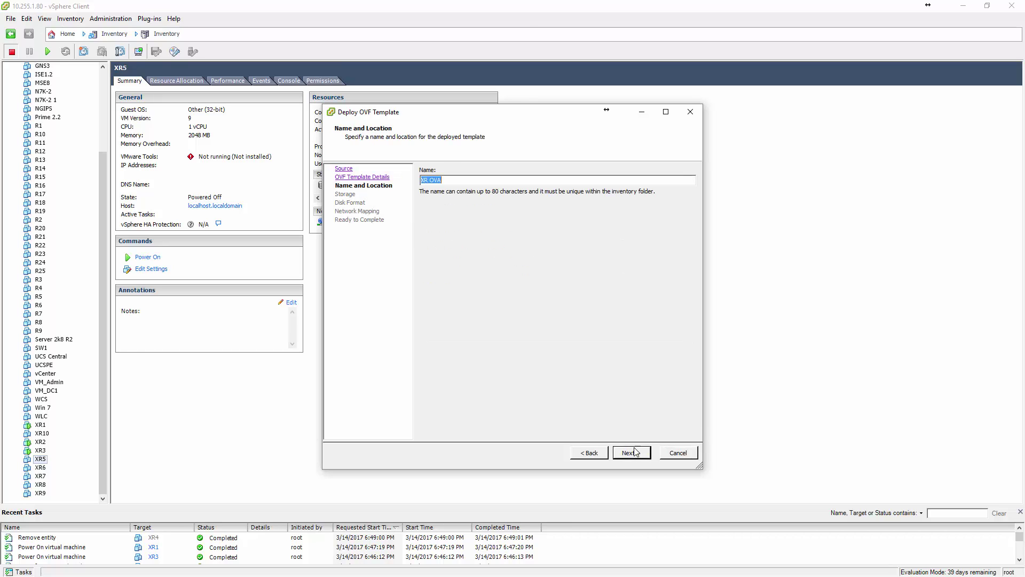
{"action": "type", "text": "XR4"}
{"action": "left_click", "coordinate": [640, 453]}
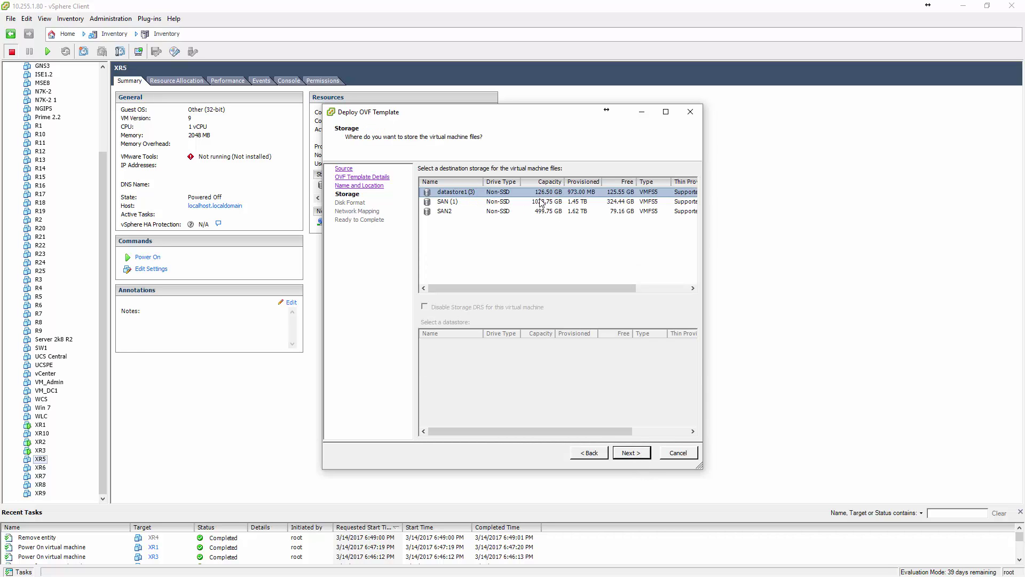
Store XR4 on the SAN (1) datastore, set its disk format, and start the deployment with the default network mapping.
{"action": "left_click", "coordinate": [540, 201]}
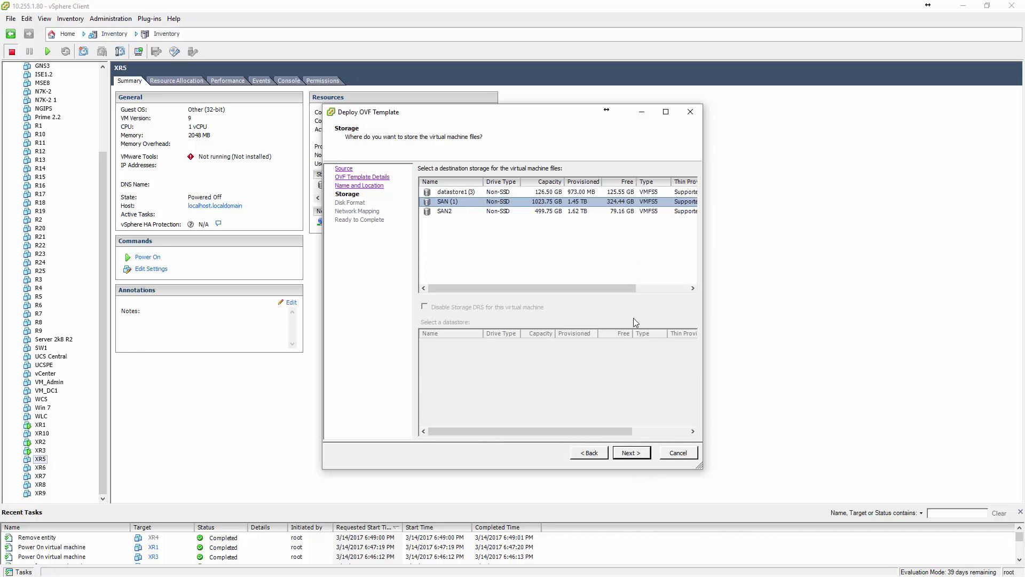
{"action": "left_click", "coordinate": [639, 453]}
{"action": "left_click", "coordinate": [457, 248]}
{"action": "left_click", "coordinate": [642, 457]}
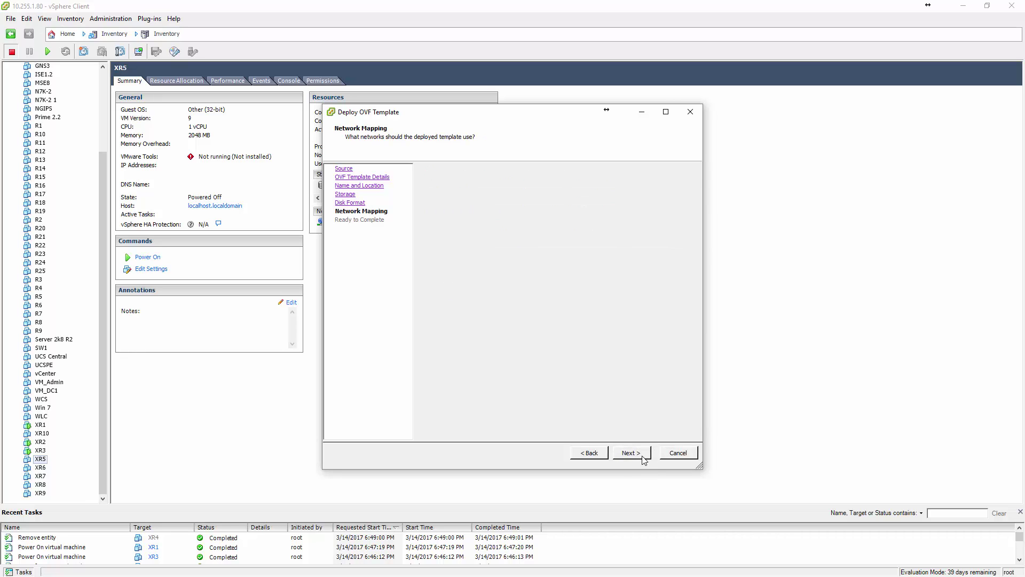
{"action": "left_click", "coordinate": [632, 453]}
{"action": "left_click", "coordinate": [631, 452]}
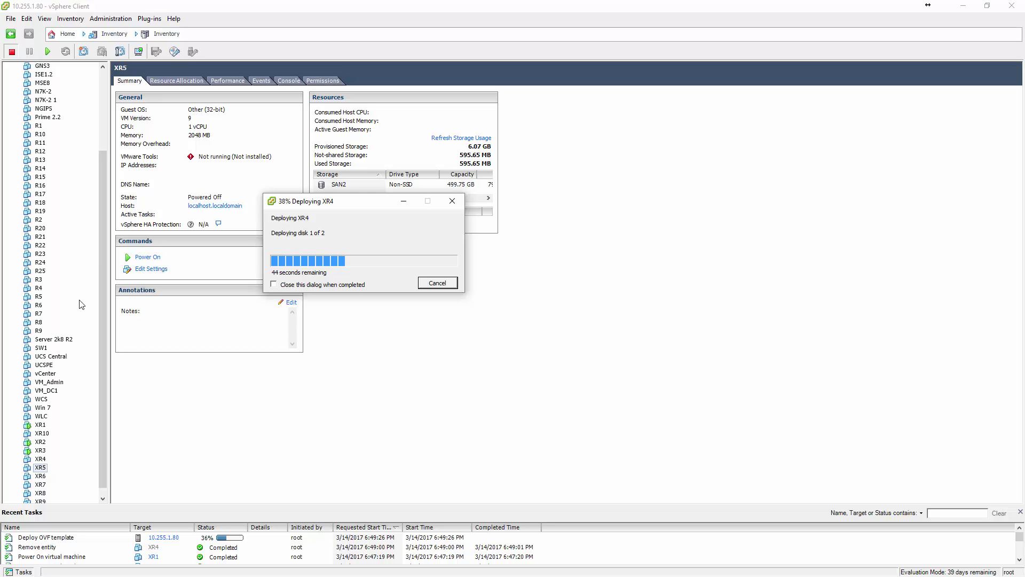
Switch to SuperPuTTY and review the show version output on XR2, including the system configuration status line.
{"action": "key", "text": "alt+Tab"}
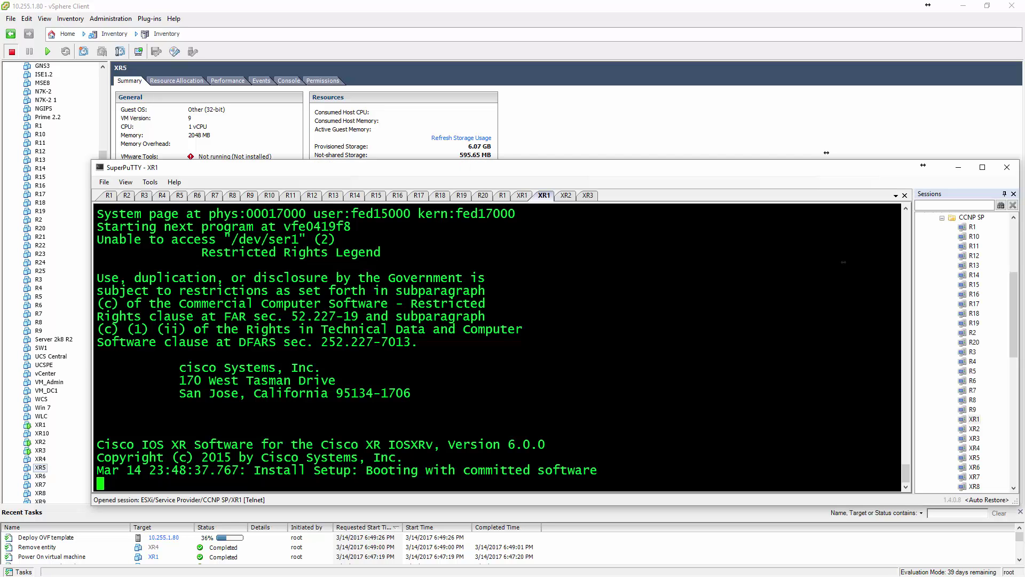
{"action": "left_click", "coordinate": [566, 199]}
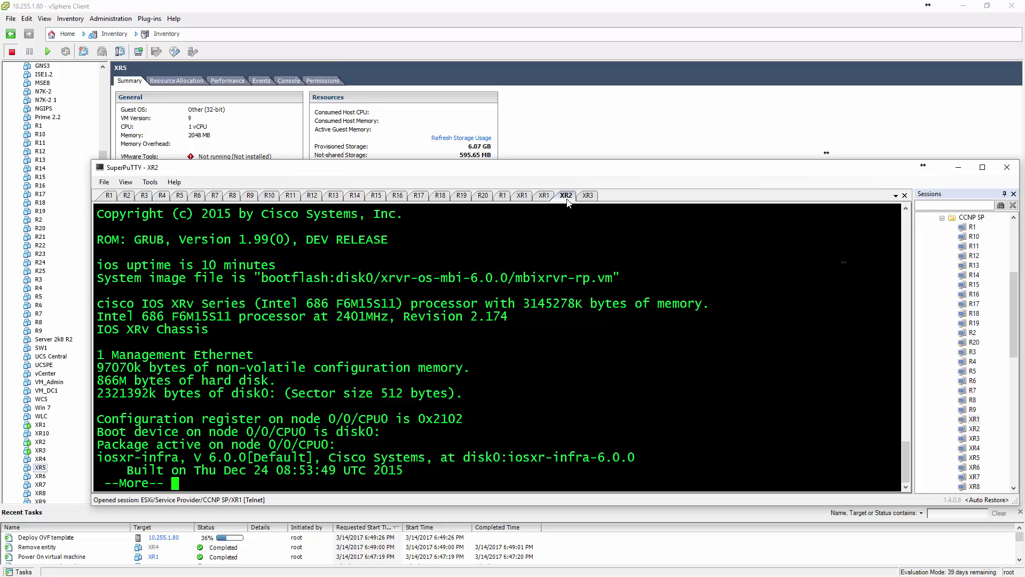
{"action": "scroll", "coordinate": [496, 348], "scroll_direction": "up", "scroll_amount": 4}
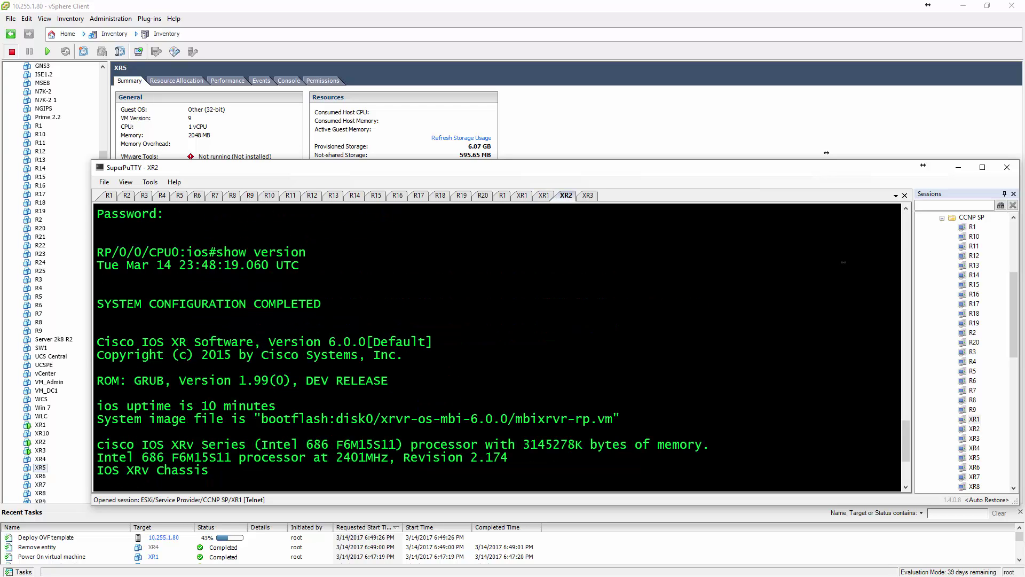
{"action": "scroll", "coordinate": [497, 347], "scroll_direction": "up", "scroll_amount": 4}
{"action": "scroll", "coordinate": [497, 347], "scroll_direction": "down", "scroll_amount": 4}
{"action": "left_click_drag", "start_coordinate": [98, 303], "coordinate": [318, 304]}
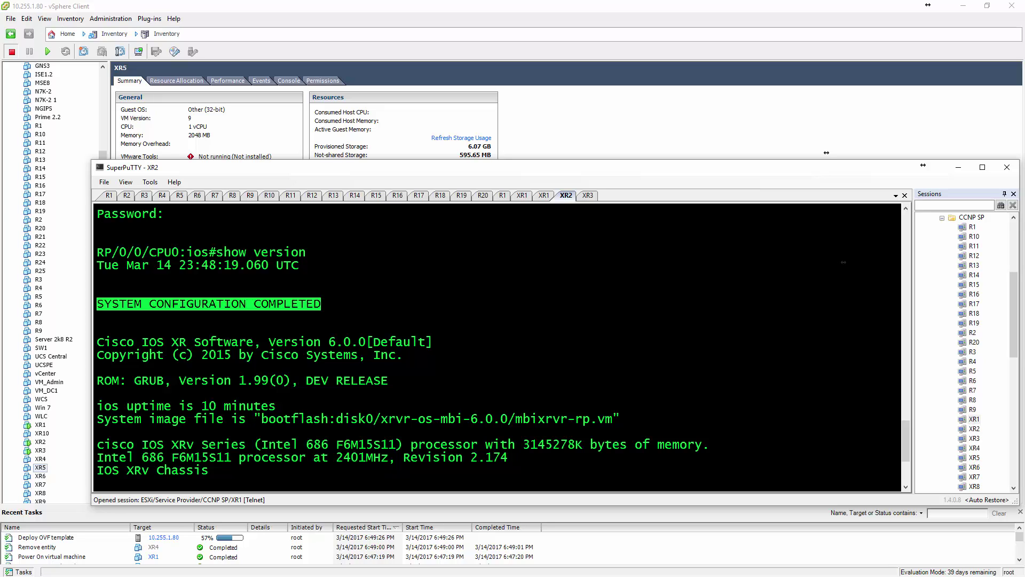
{"action": "left_click", "coordinate": [320, 304]}
{"action": "scroll", "coordinate": [320, 304], "scroll_direction": "down", "scroll_amount": 4}
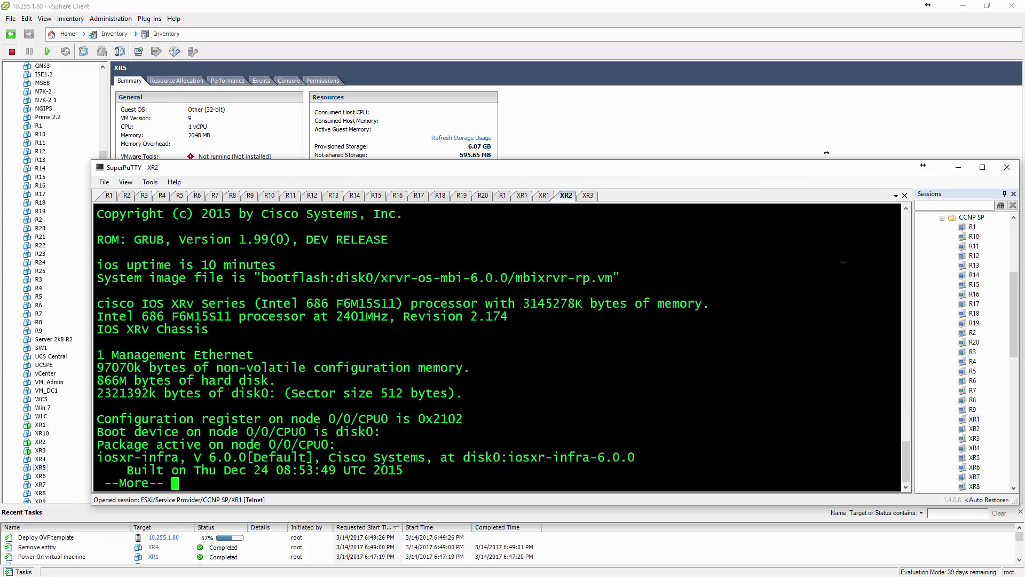
Quit the paged output on XR2, run sh ip int br, and check the boot progress in the new XR1 session.
{"action": "key", "text": "q"}
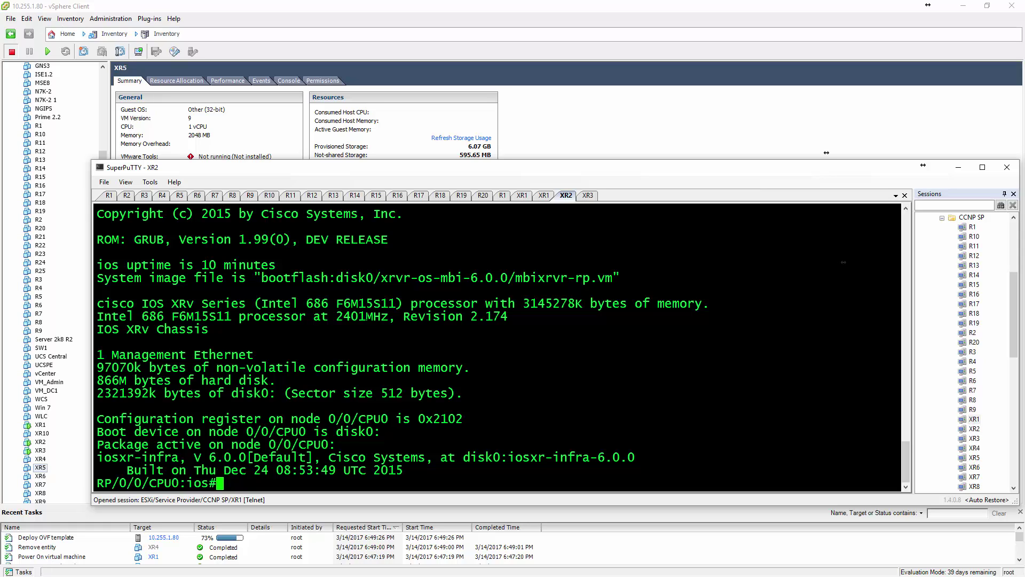
{"action": "type", "text": "sh ip int br"}
{"action": "key", "text": "Return"}
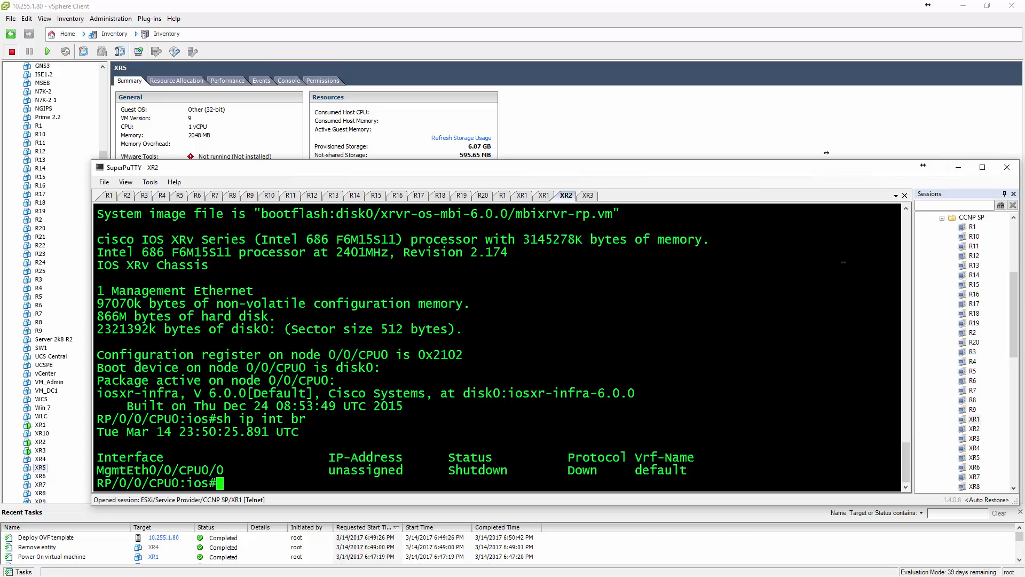
{"action": "left_click", "coordinate": [544, 197]}
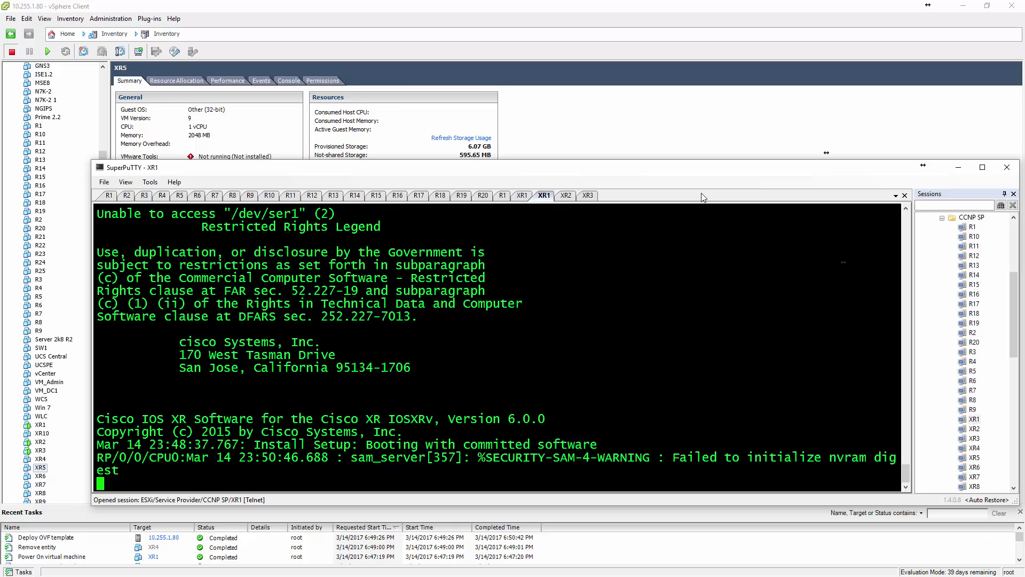
Return to the vSphere Client, dismiss the deployment dialog, and set XR4's serial port 1 URI to telnet://10.255.1.80:9004.
{"action": "left_click", "coordinate": [958, 169]}
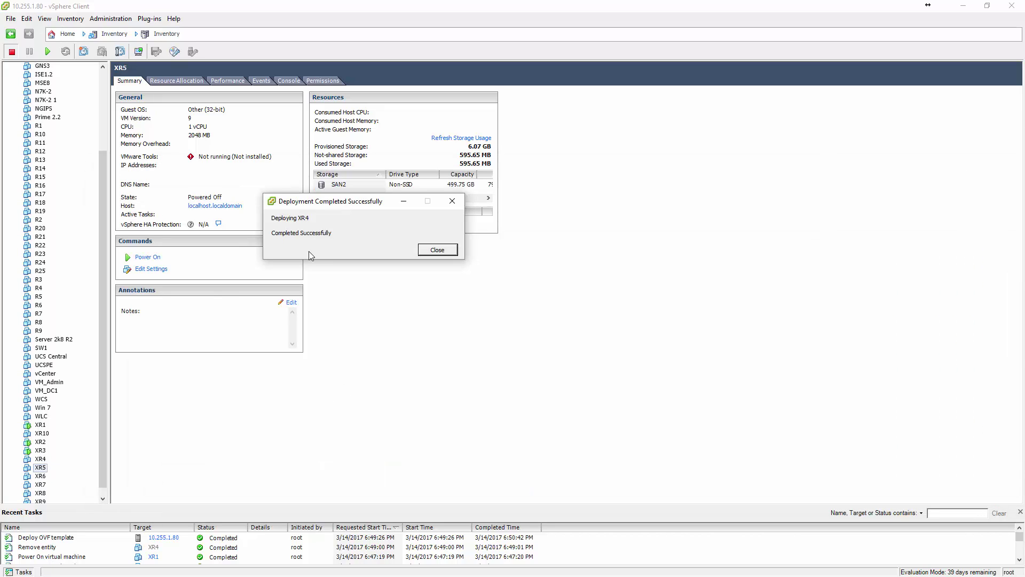
{"action": "left_click", "coordinate": [438, 250]}
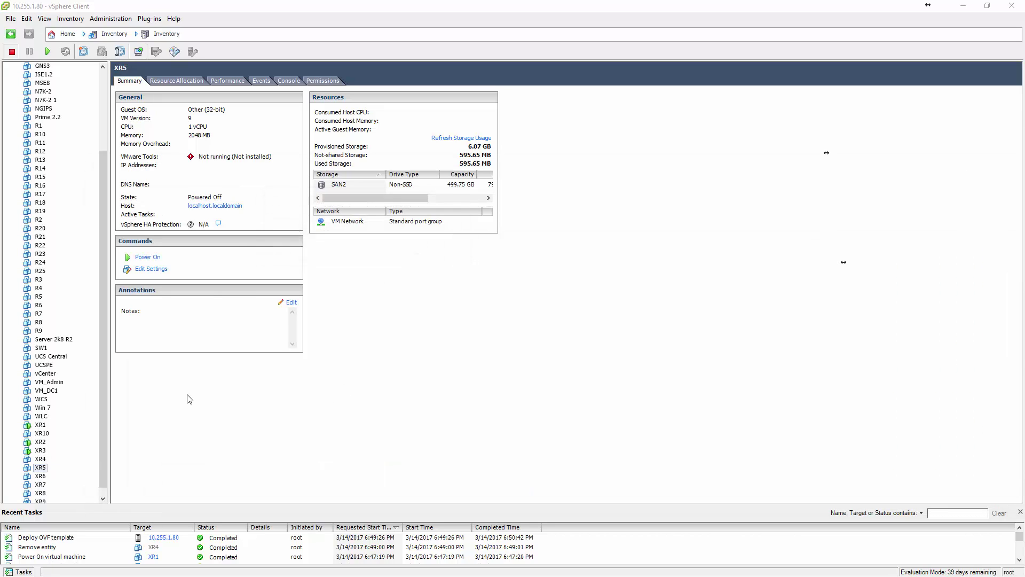
{"action": "left_click", "coordinate": [40, 458]}
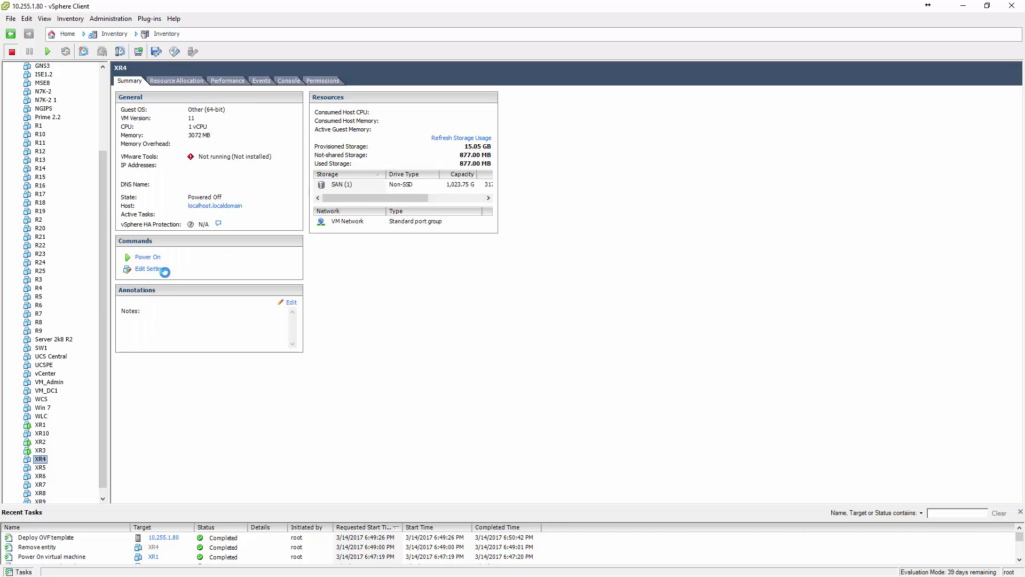
{"action": "left_click", "coordinate": [159, 271]}
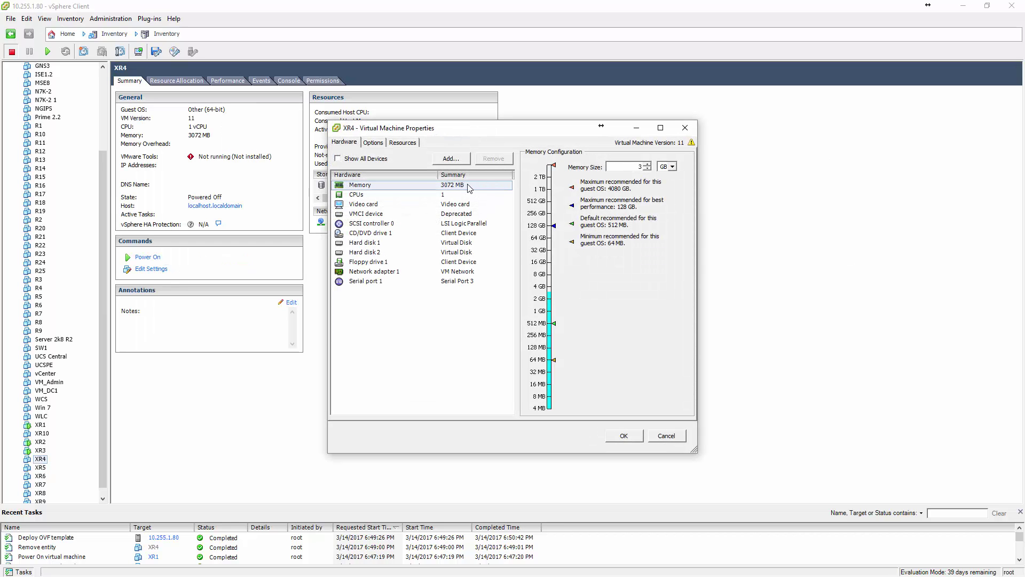
{"action": "left_click", "coordinate": [427, 283]}
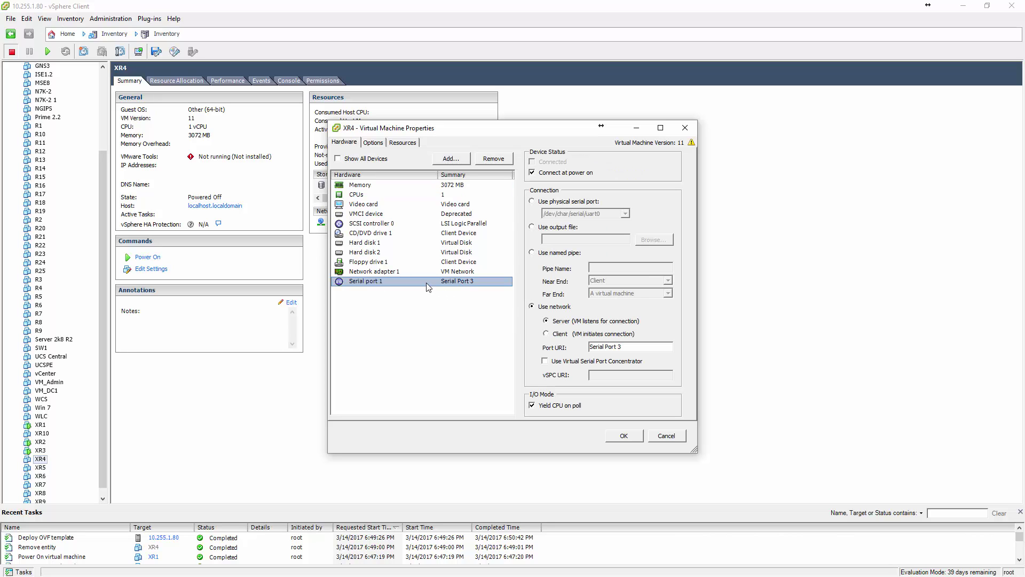
{"action": "left_click_drag", "start_coordinate": [641, 347], "coordinate": [549, 348]}
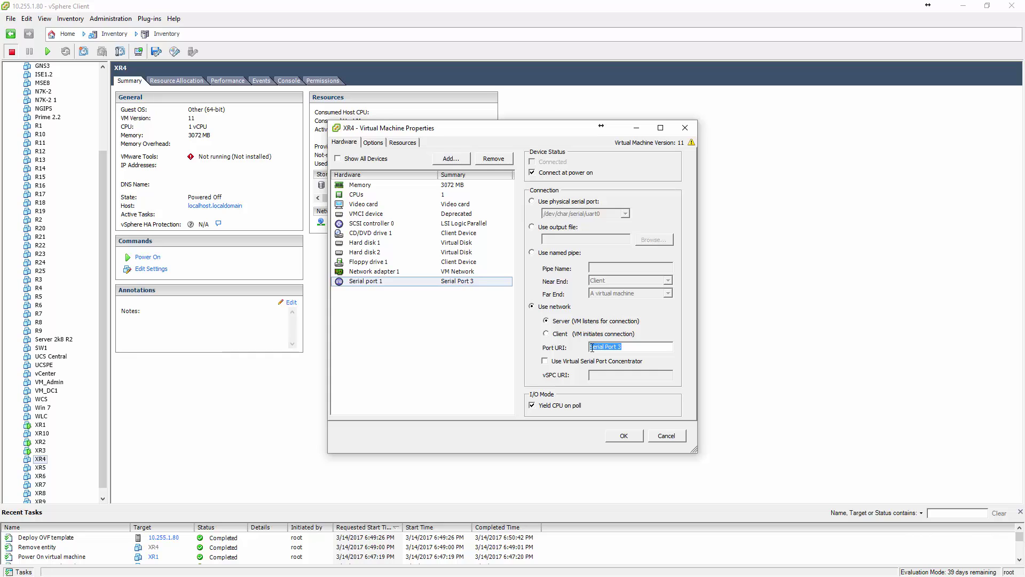
{"action": "type", "text": "telnet://10.255.1."}
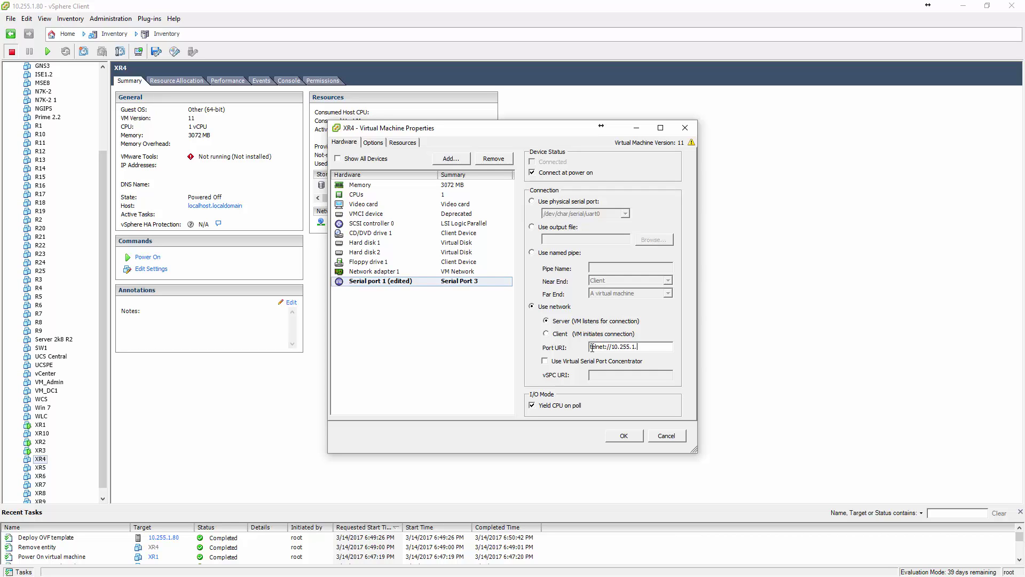
{"action": "type", "text": "80:9004"}
Add an E1000 Ethernet adapter connected to VM Network to XR4.
{"action": "left_click", "coordinate": [451, 158]}
{"action": "left_click", "coordinate": [476, 298]}
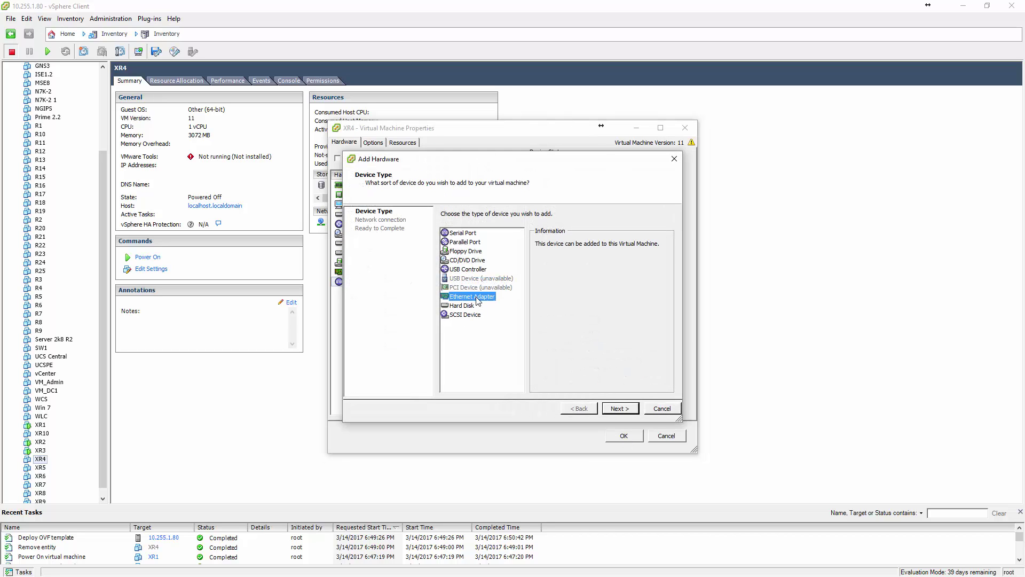
{"action": "left_click", "coordinate": [614, 408]}
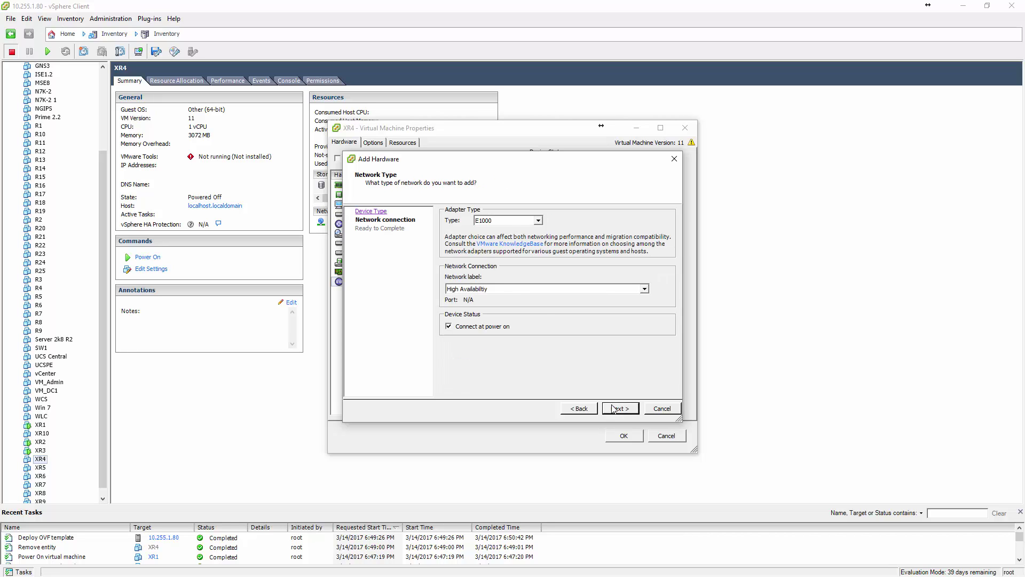
{"action": "left_click", "coordinate": [508, 289]}
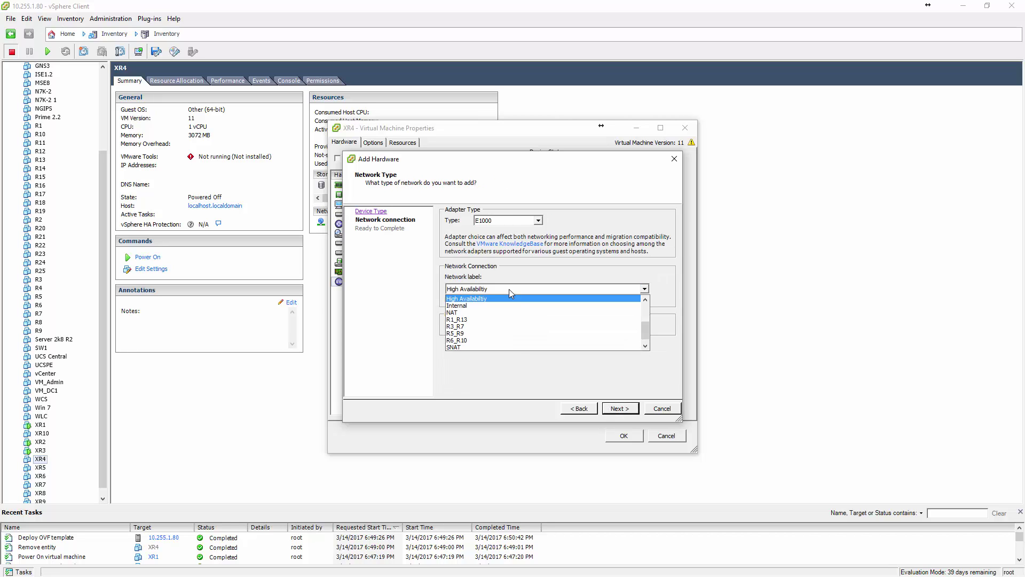
{"action": "scroll", "coordinate": [515, 327], "scroll_direction": "down", "scroll_amount": 1}
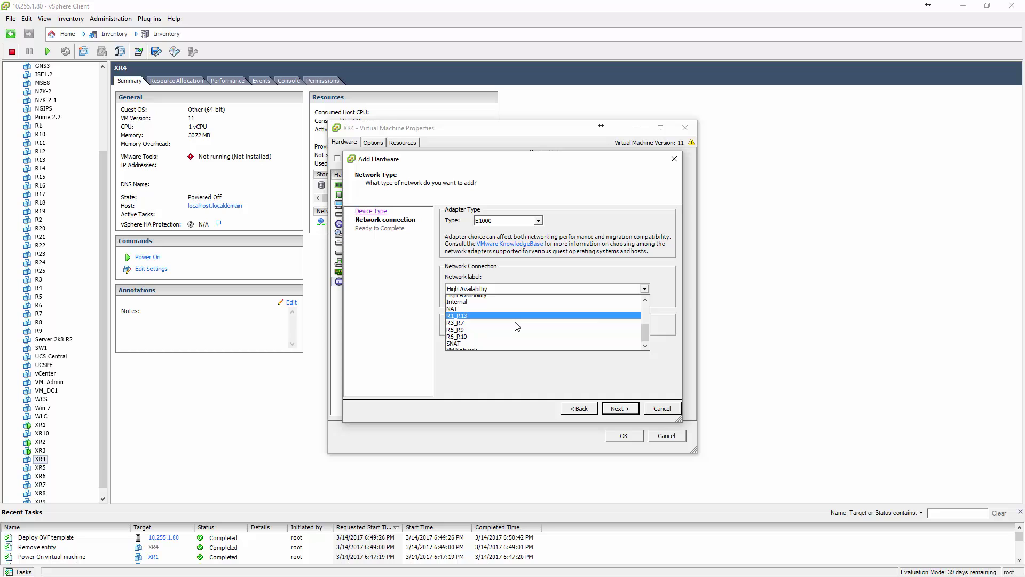
{"action": "left_click", "coordinate": [497, 348]}
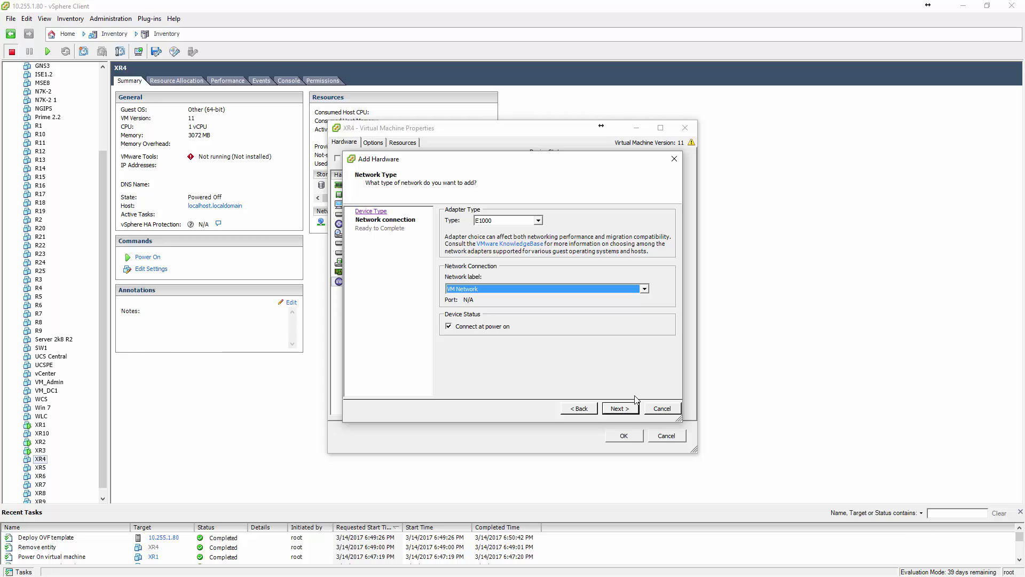
{"action": "left_click", "coordinate": [628, 411]}
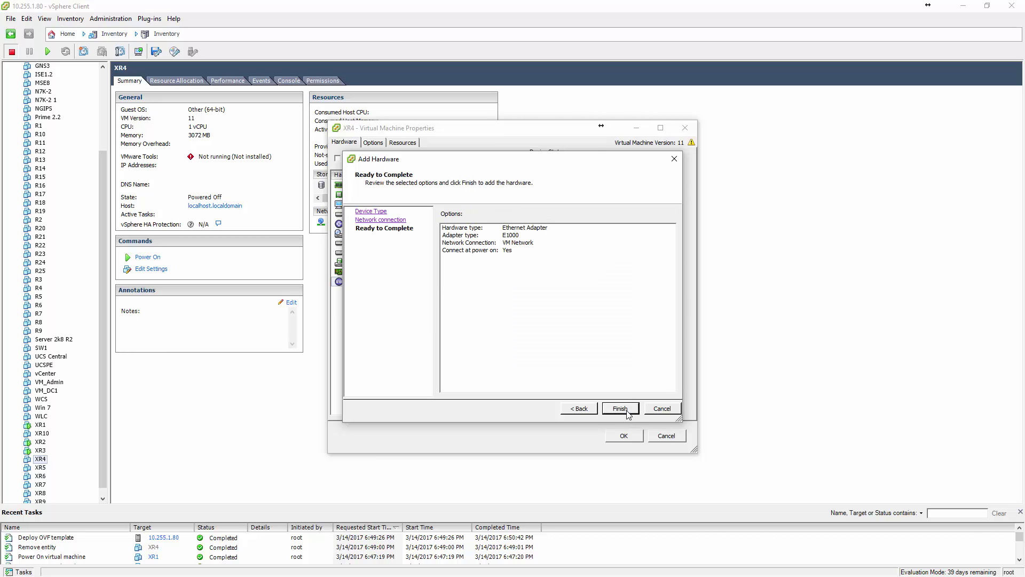
{"action": "left_click", "coordinate": [620, 408]}
Add a second new E1000 Ethernet adapter to XR4, connected to VM Network and set to connect at power on.
{"action": "left_click", "coordinate": [451, 159]}
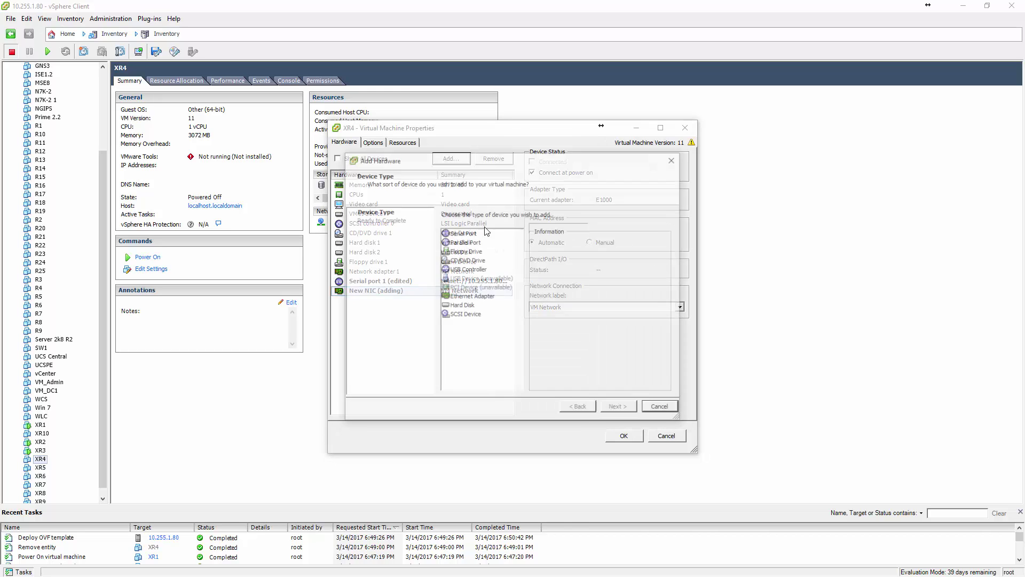
{"action": "left_click", "coordinate": [473, 296]}
{"action": "left_click", "coordinate": [615, 410]}
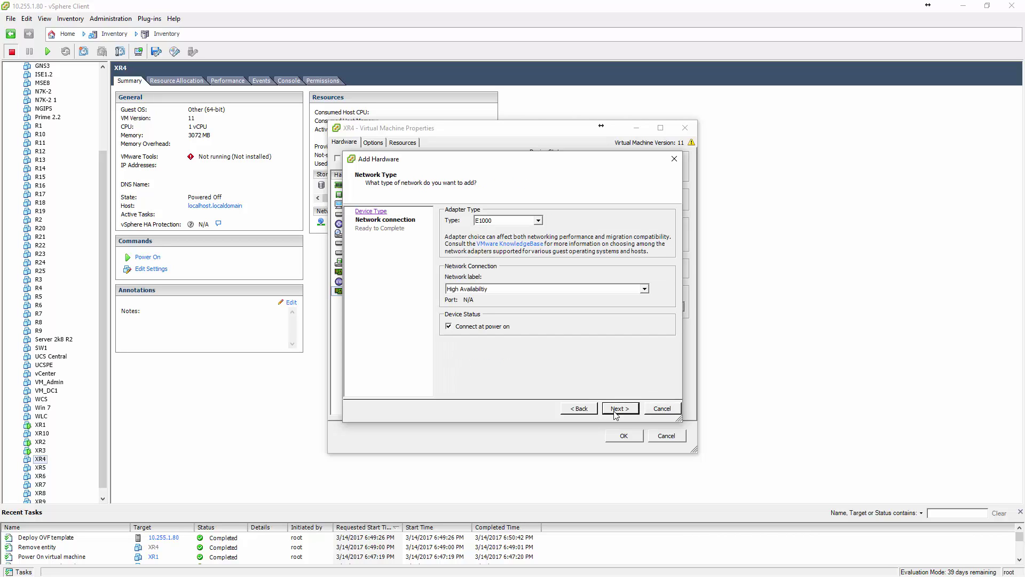
{"action": "left_click", "coordinate": [486, 289]}
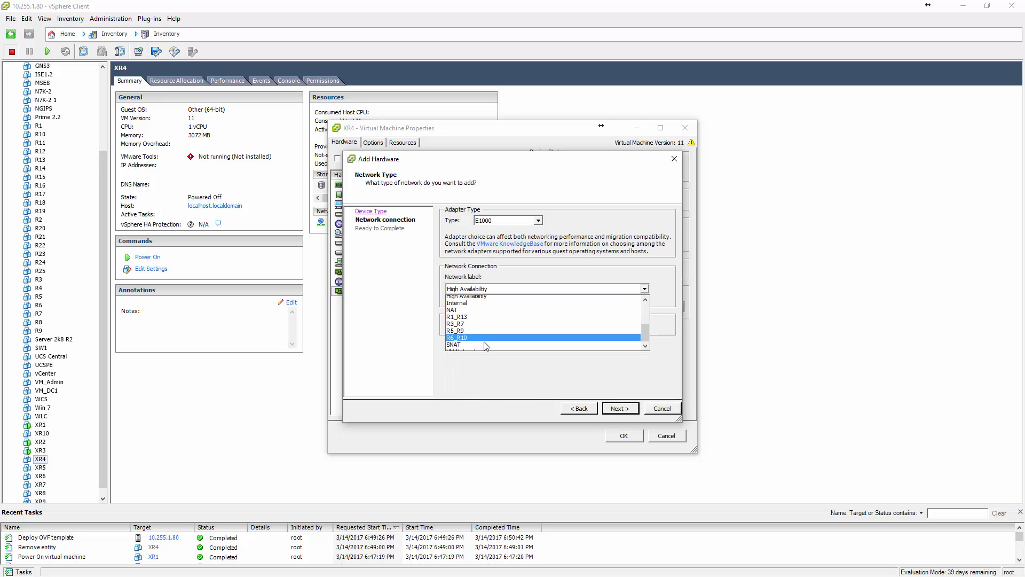
{"action": "left_click", "coordinate": [485, 351]}
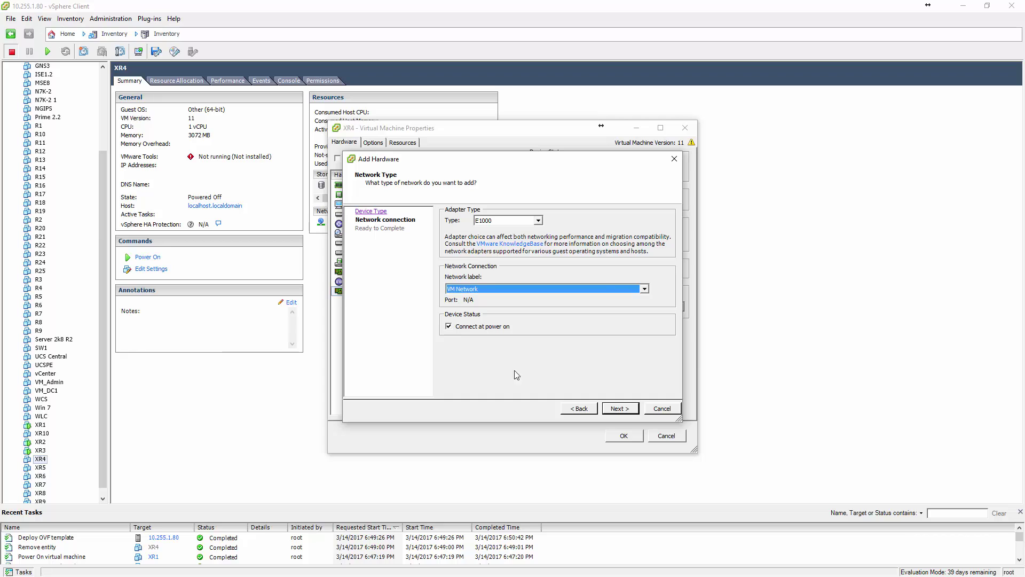
{"action": "left_click", "coordinate": [634, 410]}
{"action": "left_click", "coordinate": [634, 410]}
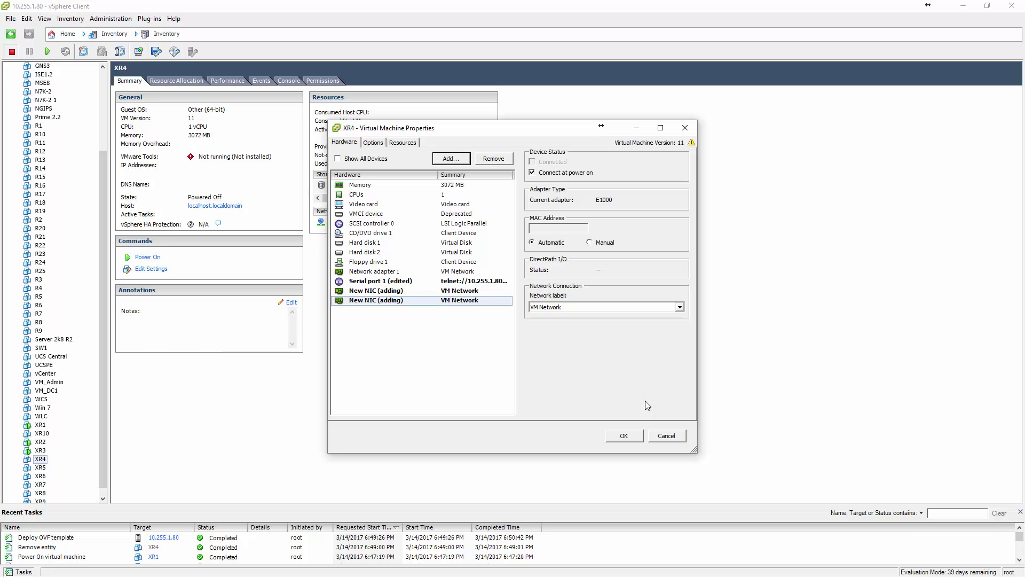
Add a third new E1000 Ethernet adapter on VM Network to XR4 and apply the virtual machine's hardware changes.
{"action": "left_click", "coordinate": [451, 158]}
{"action": "left_click", "coordinate": [495, 297]}
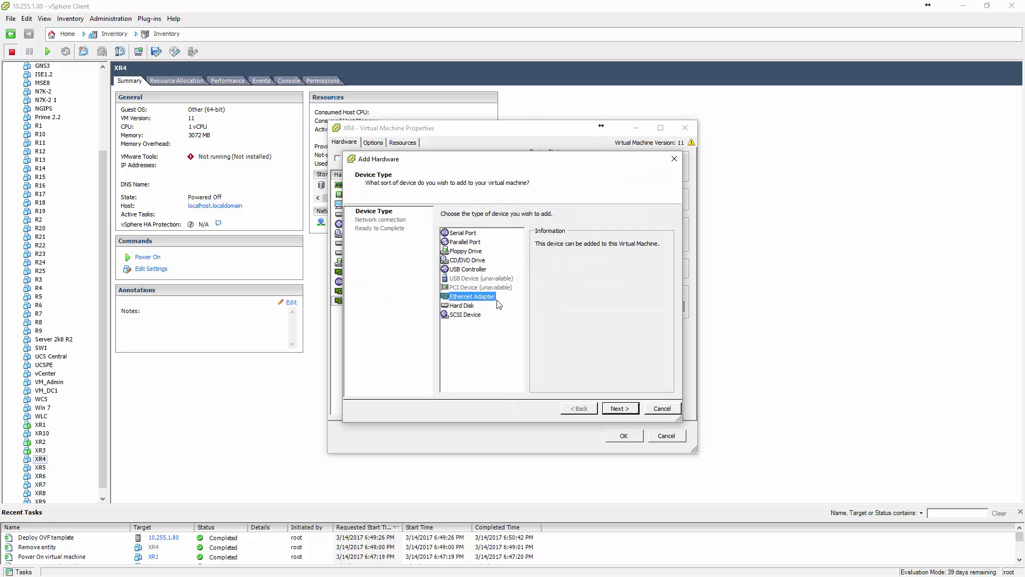
{"action": "left_click", "coordinate": [620, 409]}
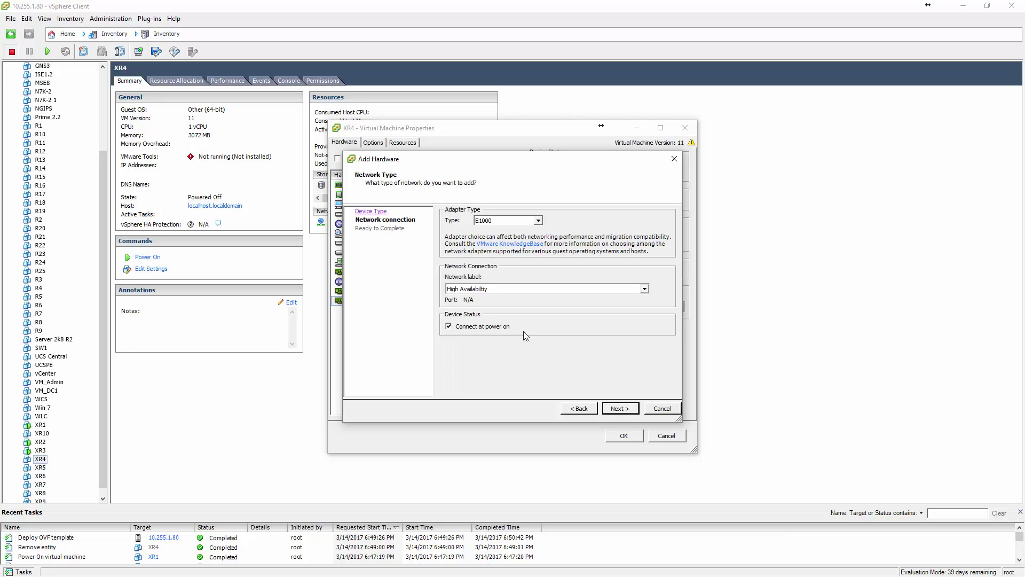
{"action": "left_click", "coordinate": [491, 290]}
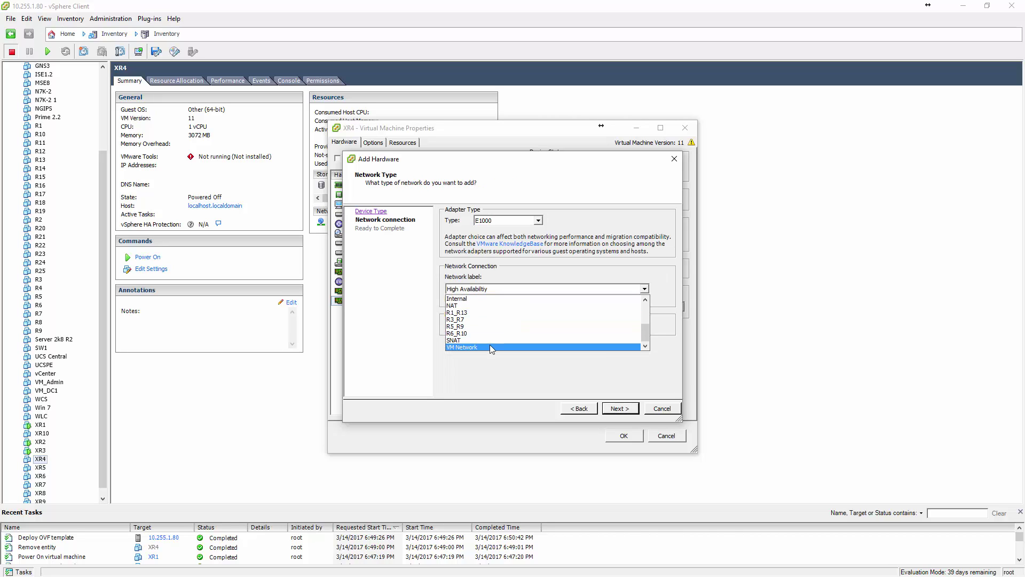
{"action": "left_click", "coordinate": [489, 347]}
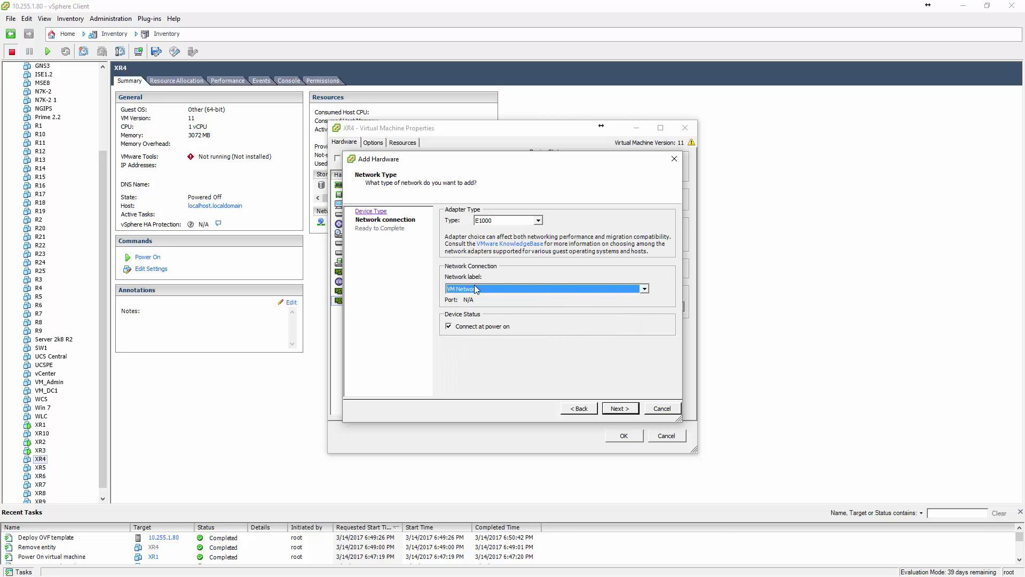
{"action": "left_click", "coordinate": [619, 408]}
{"action": "left_click", "coordinate": [619, 409]}
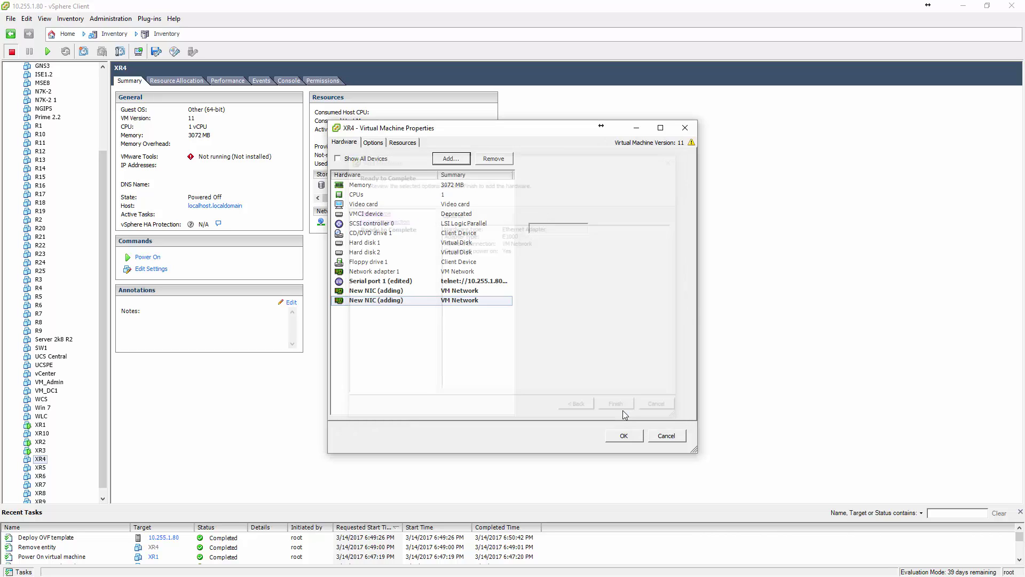
{"action": "left_click", "coordinate": [625, 440]}
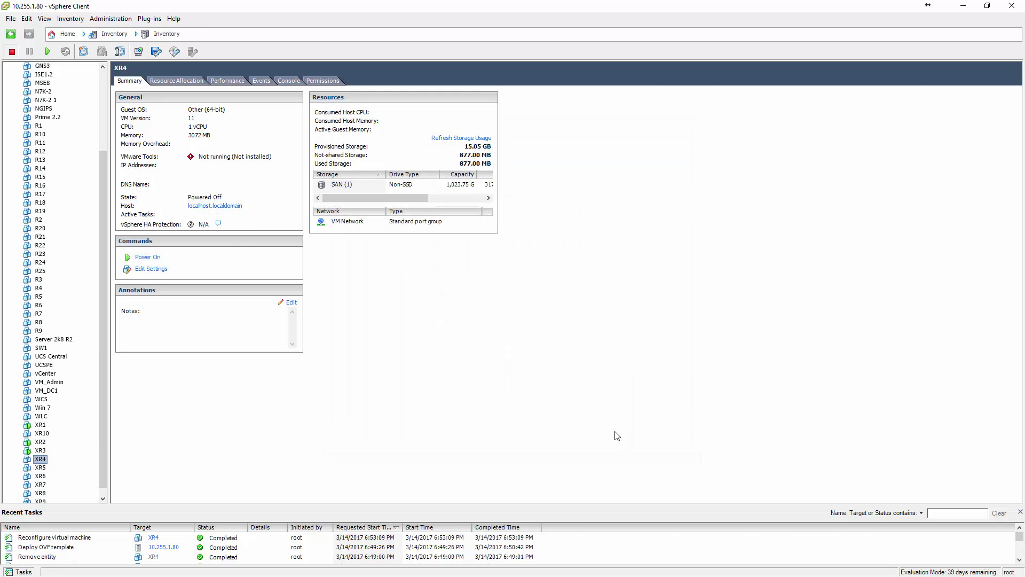
Power on the XR4 virtual machine.
{"action": "right_click", "coordinate": [40, 463]}
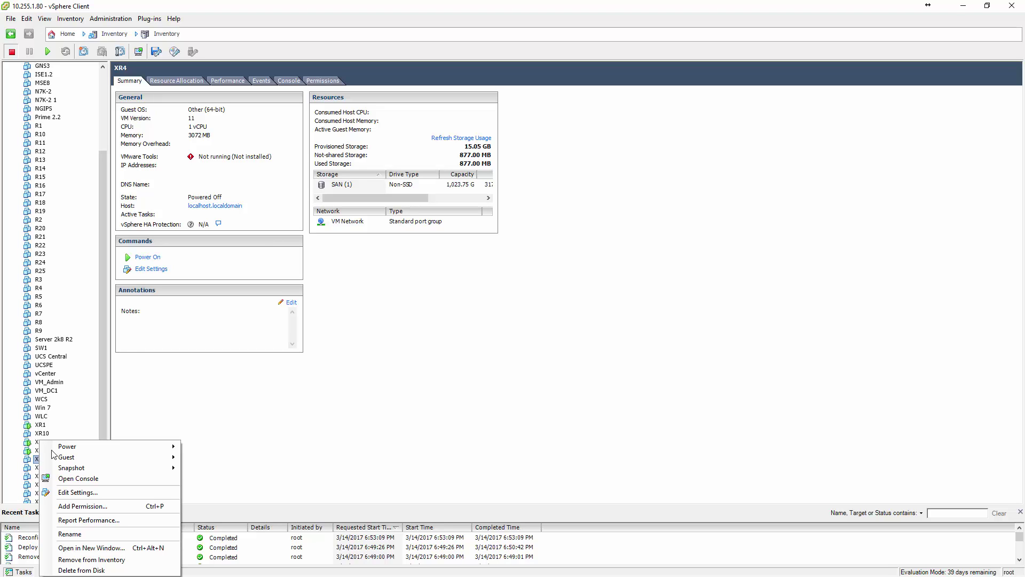
{"action": "mouse_move", "coordinate": [93, 449]}
{"action": "left_click", "coordinate": [198, 452]}
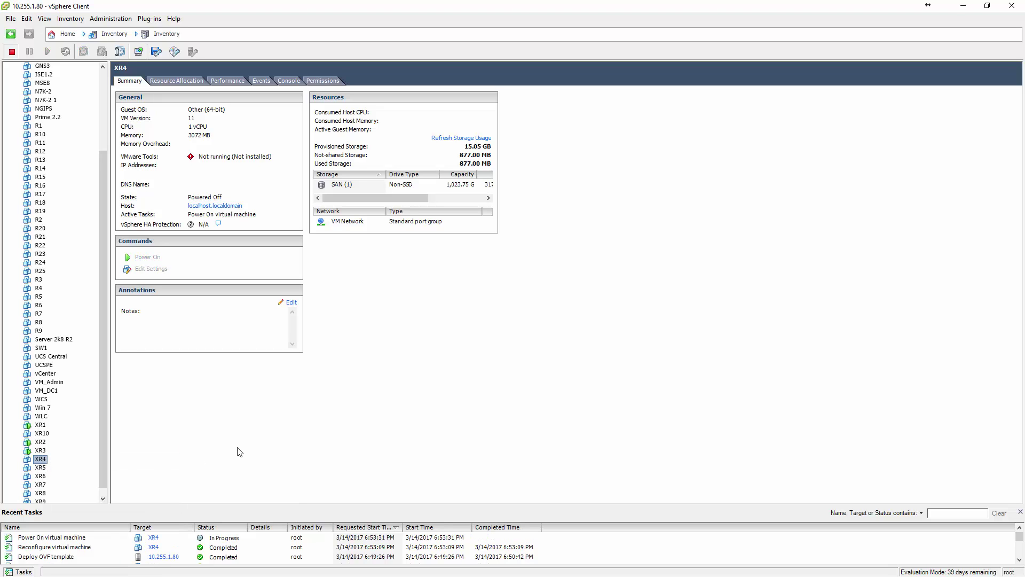
Switch to SuperPuTTY, set the saved XR4 session's port to 9004, and connect to it.
{"action": "key", "text": "alt+Tab"}
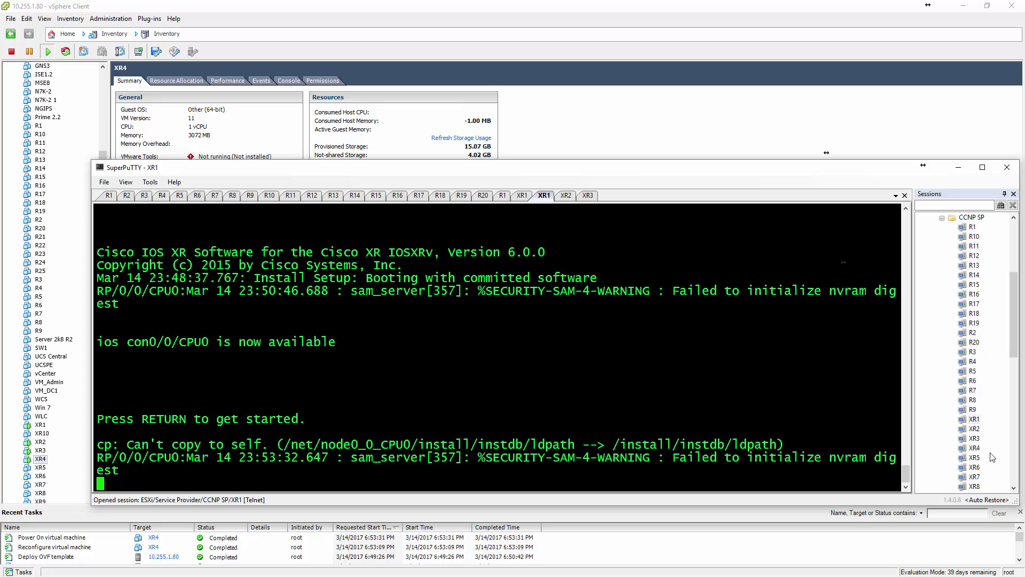
{"action": "left_click", "coordinate": [974, 450]}
{"action": "right_click", "coordinate": [974, 450]}
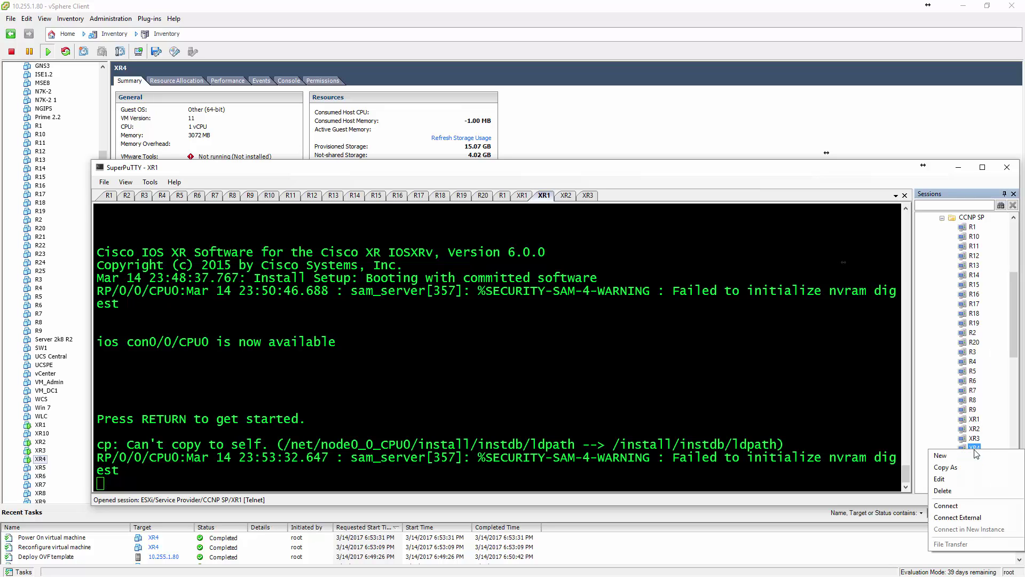
{"action": "left_click", "coordinate": [949, 479]}
{"action": "double_click", "coordinate": [642, 299]}
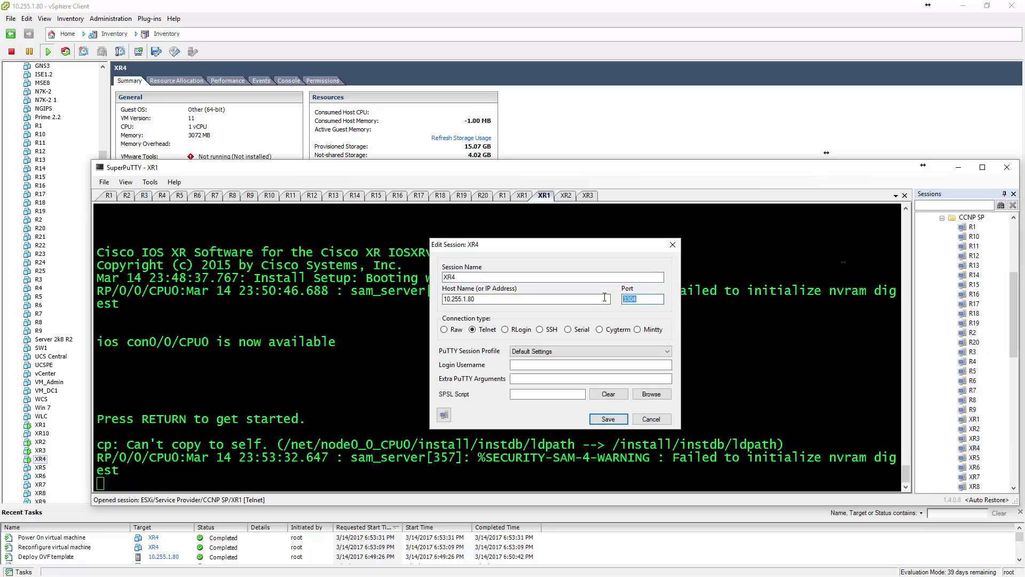
{"action": "type", "text": "9004"}
{"action": "key", "text": "Return"}
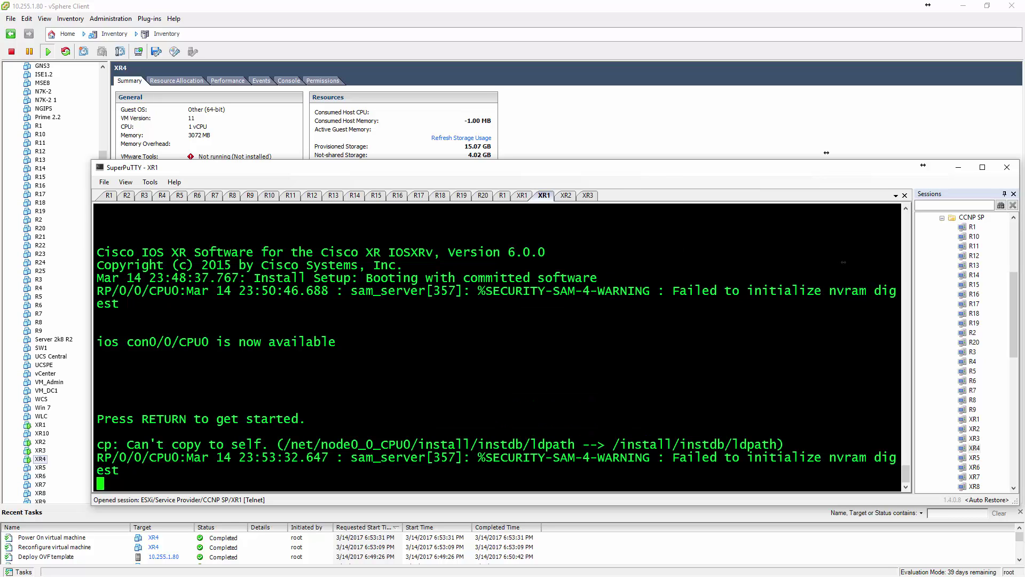
{"action": "double_click", "coordinate": [975, 449]}
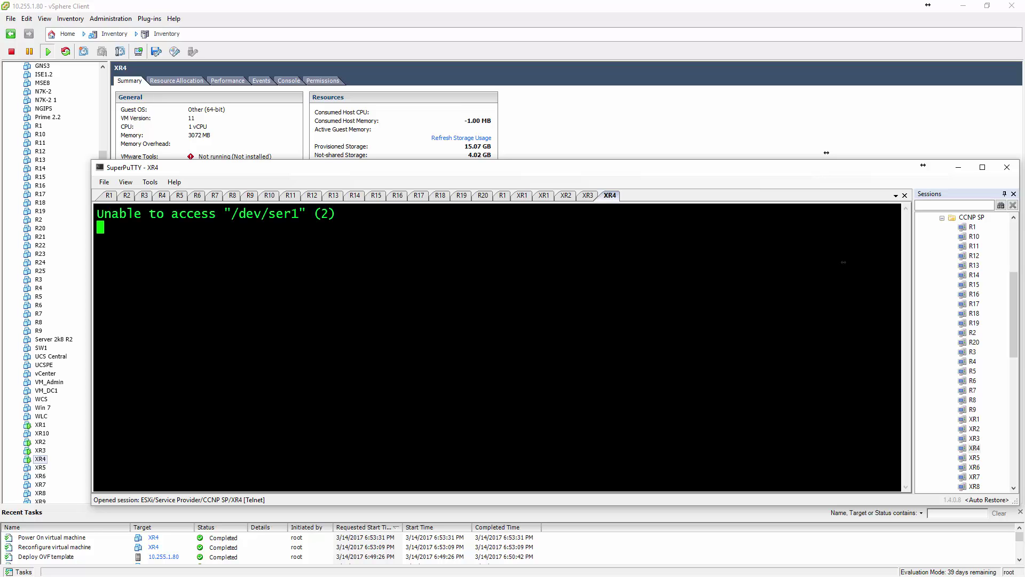
Return to the new XR1 session and log in with the configured username and password.
{"action": "left_click", "coordinate": [541, 197]}
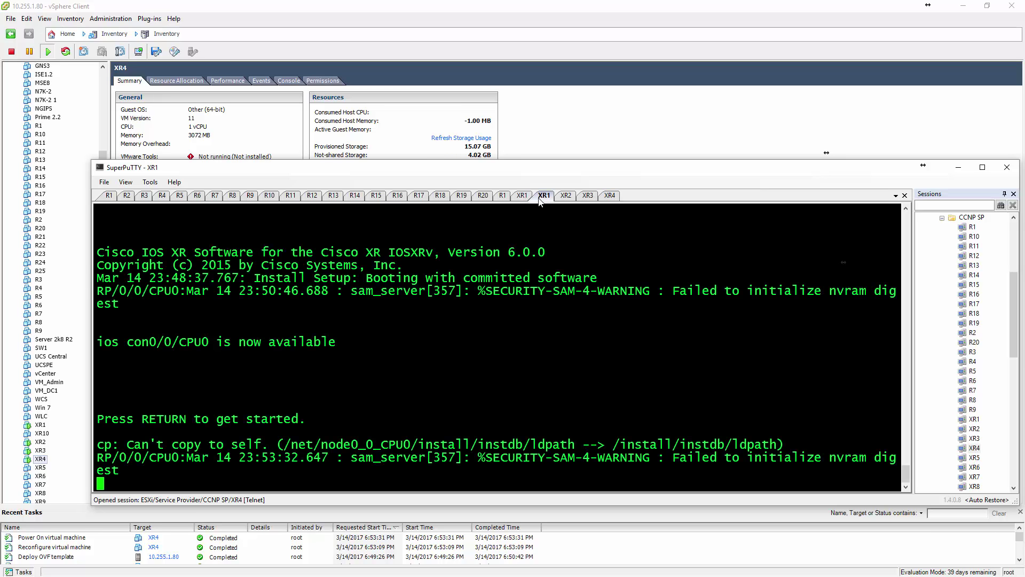
{"action": "key", "text": "Return"}
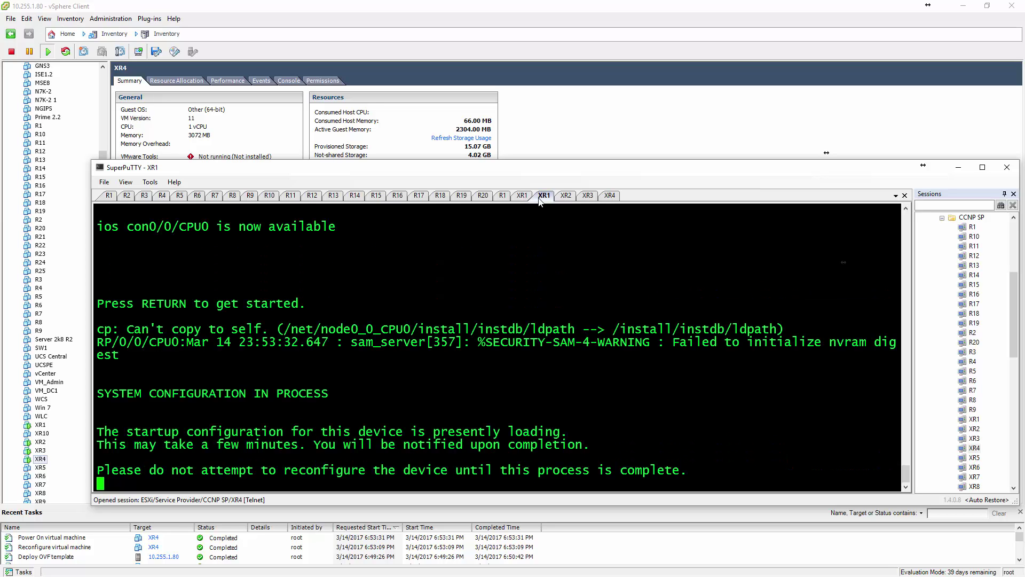
{"action": "type", "text": "Rob"}
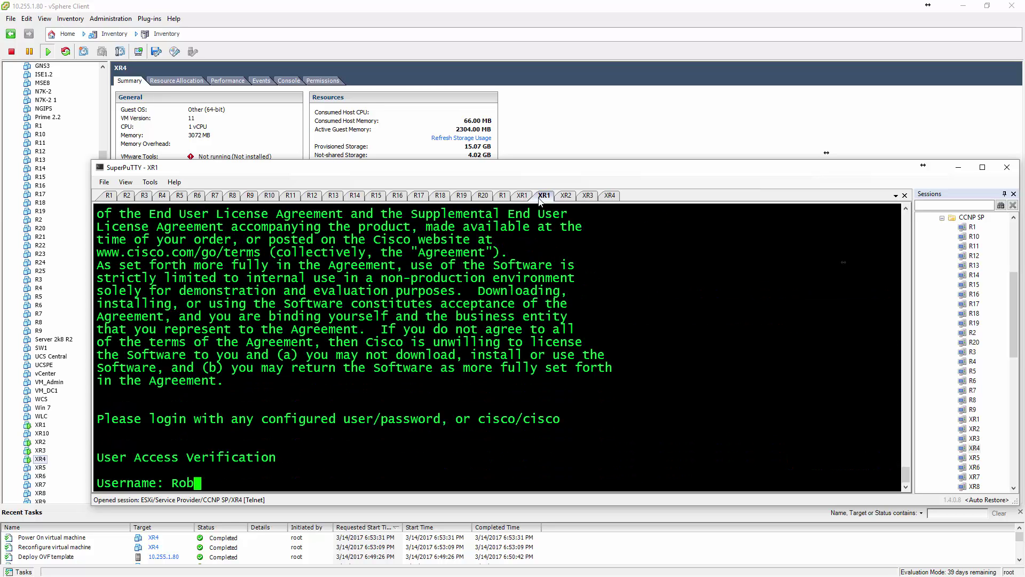
{"action": "key", "text": "Return"}
{"action": "key", "text": "Return"}
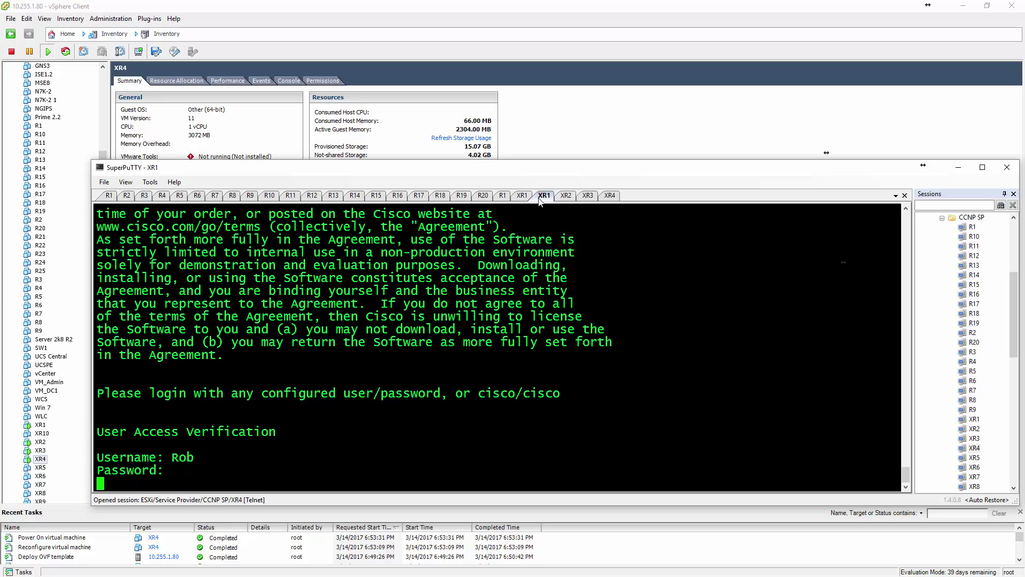
Query XR1's interfaces with sho ip int br and show ipv4 int brief.
{"action": "type", "text": "sho ip int br"}
{"action": "key", "text": "Return"}
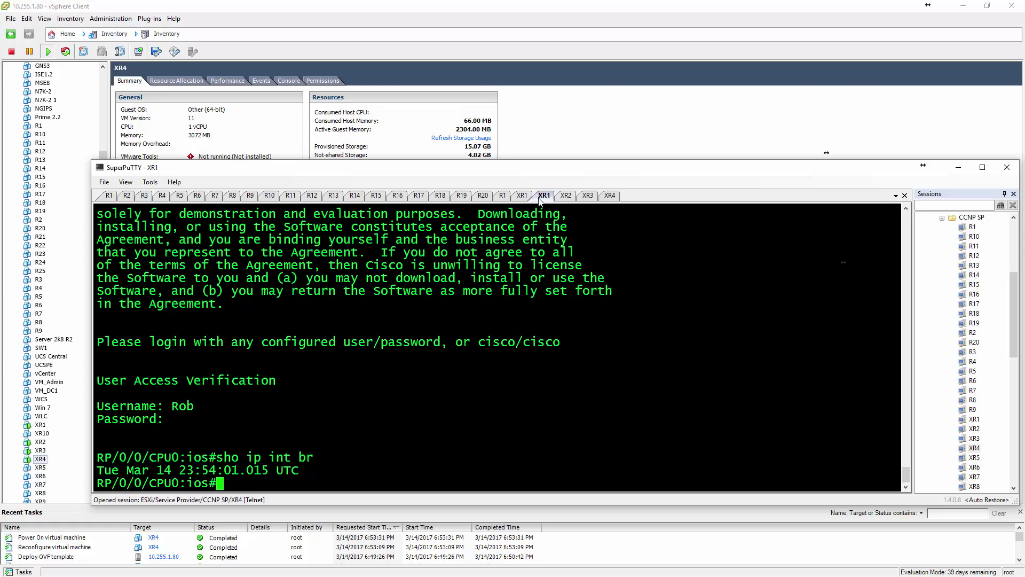
{"action": "type", "text": "show ipv4 int brief"}
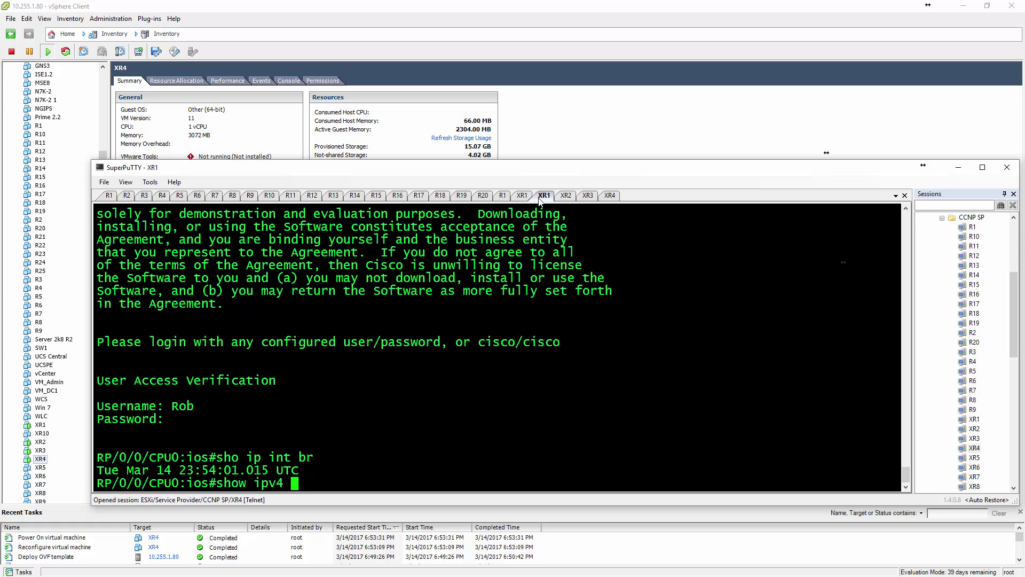
{"action": "key", "text": "Return"}
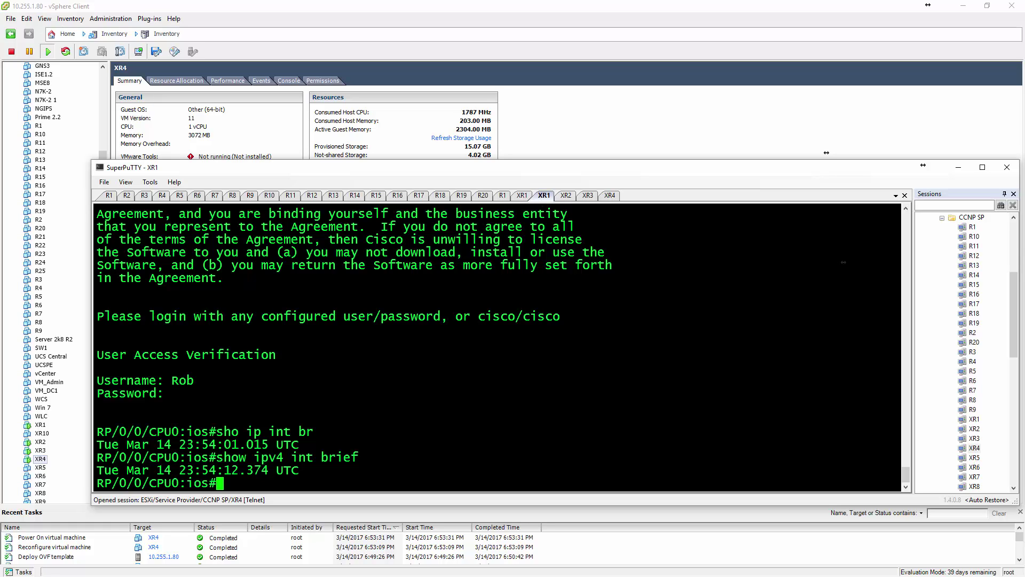
Review XR1's console history for the system configuration status and the startup configuration loading notice.
{"action": "scroll", "coordinate": [844, 262], "scroll_direction": "up", "scroll_amount": 10}
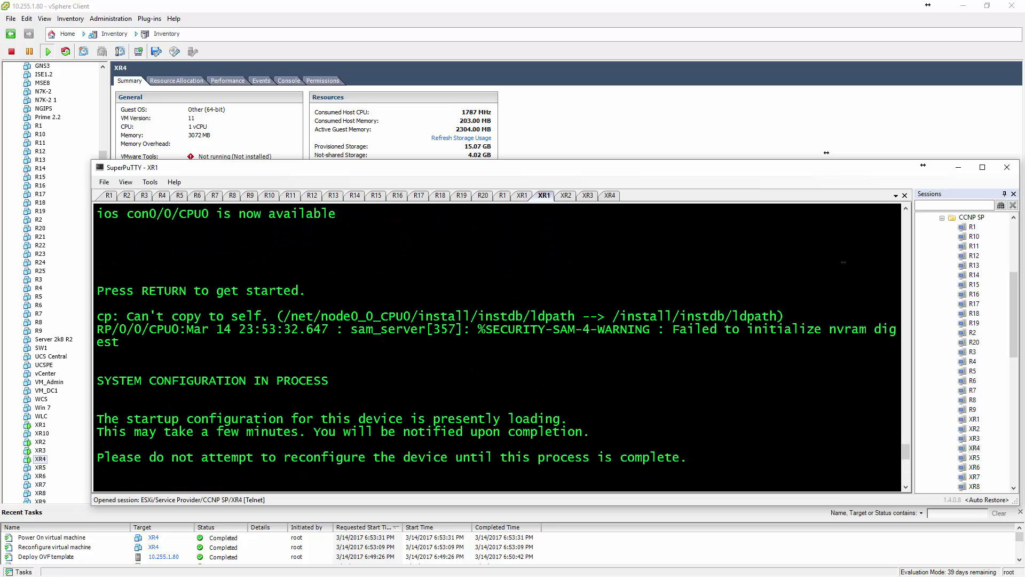
{"action": "scroll", "coordinate": [844, 262], "scroll_direction": "down", "scroll_amount": 4}
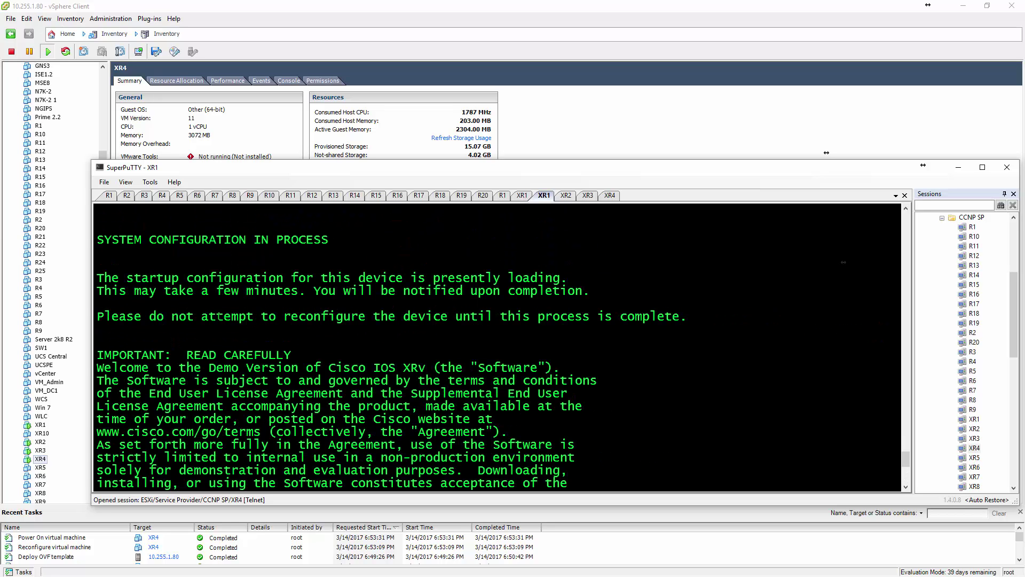
{"action": "scroll", "coordinate": [219, 317], "scroll_direction": "up", "scroll_amount": 4}
{"action": "left_click_drag", "start_coordinate": [97, 380], "coordinate": [327, 381]}
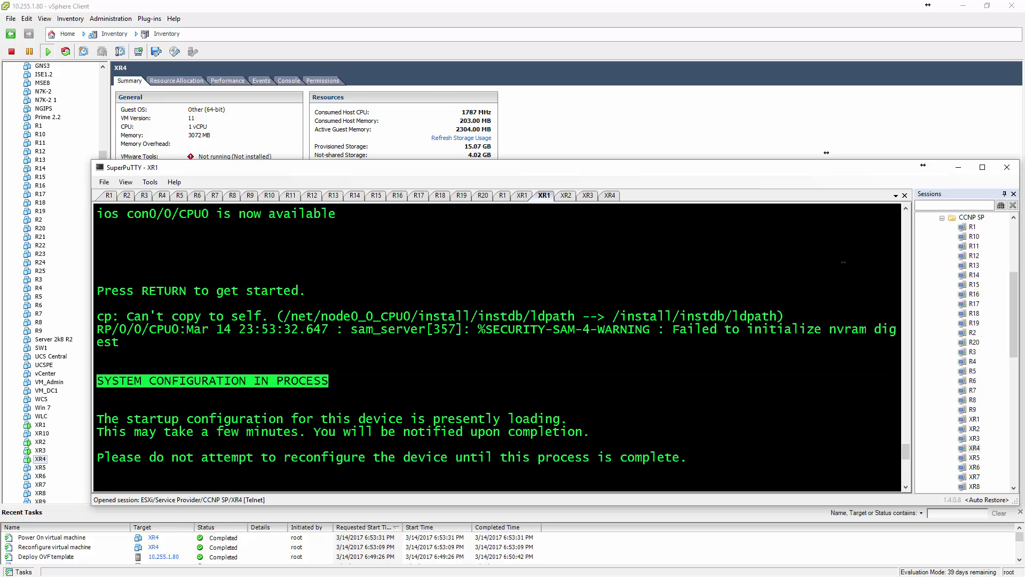
{"action": "scroll", "coordinate": [327, 381], "scroll_direction": "down", "scroll_amount": 10}
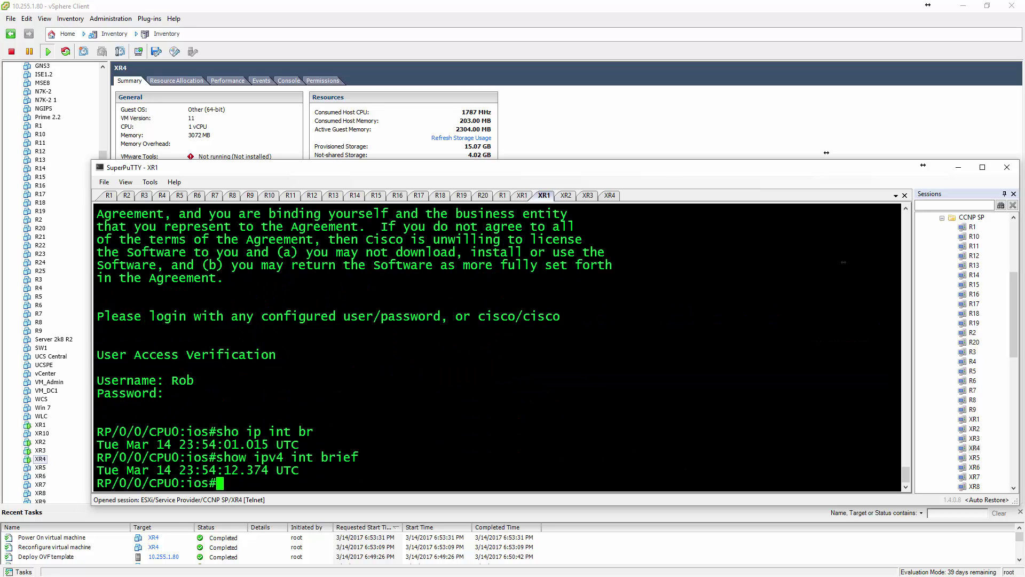
{"action": "scroll", "coordinate": [313, 418], "scroll_direction": "up", "scroll_amount": 10}
{"action": "scroll", "coordinate": [313, 418], "scroll_direction": "down", "scroll_amount": 2}
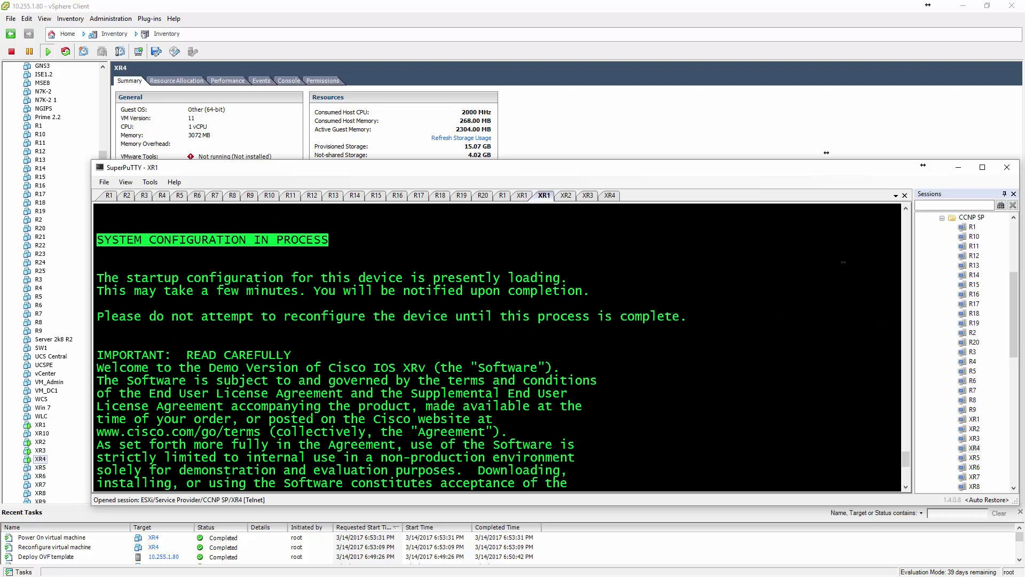
{"action": "scroll", "coordinate": [496, 347], "scroll_direction": "down", "scroll_amount": 5}
{"action": "scroll", "coordinate": [496, 347], "scroll_direction": "up", "scroll_amount": 5}
{"action": "scroll", "coordinate": [497, 347], "scroll_direction": "down", "scroll_amount": 10}
Check the system configuration status line and the interface listing in XR2's earlier output for comparison with XR1.
{"action": "left_click", "coordinate": [566, 195]}
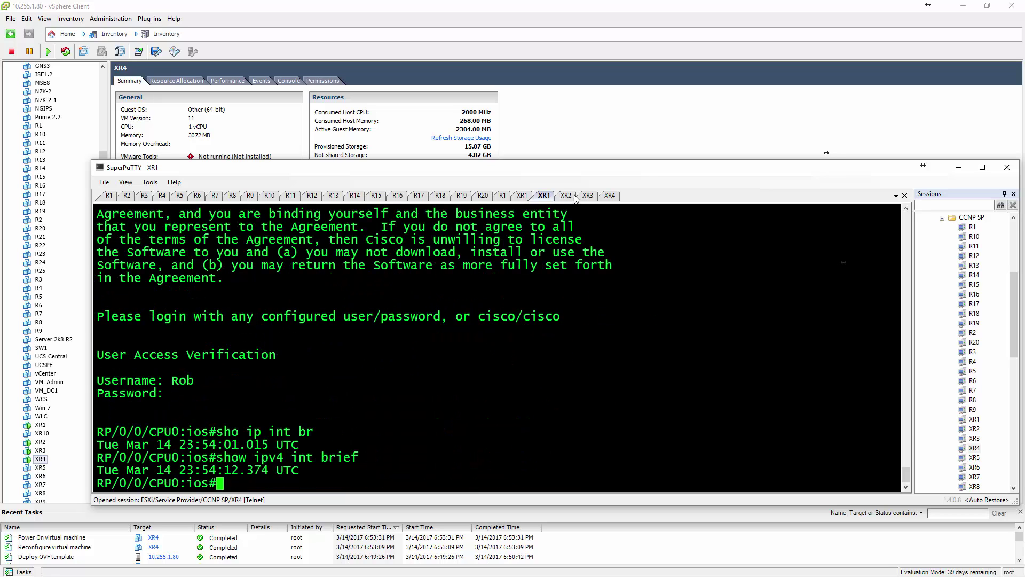
{"action": "scroll", "coordinate": [497, 347], "scroll_direction": "up", "scroll_amount": 8}
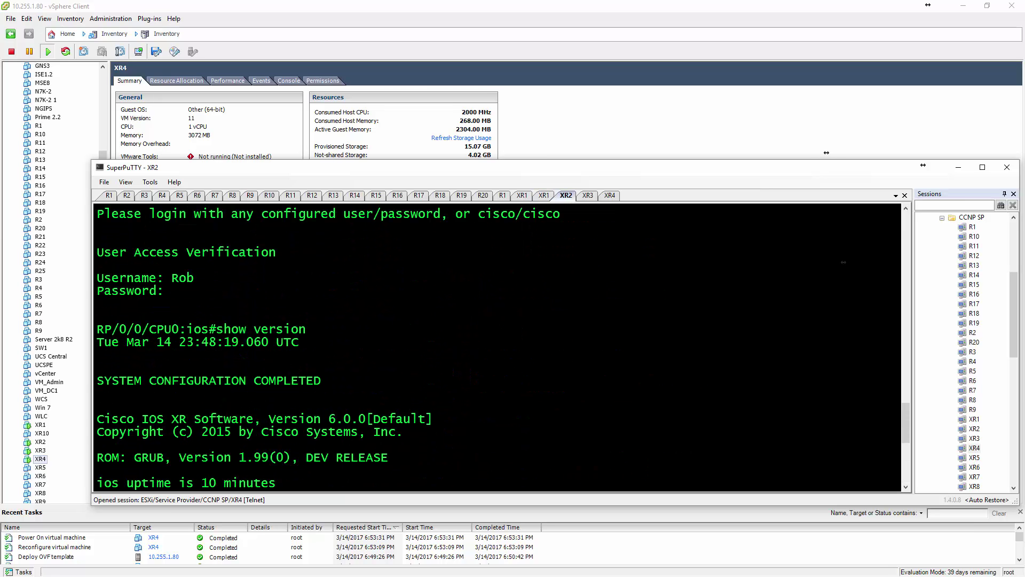
{"action": "left_click_drag", "start_coordinate": [96, 380], "coordinate": [314, 380]}
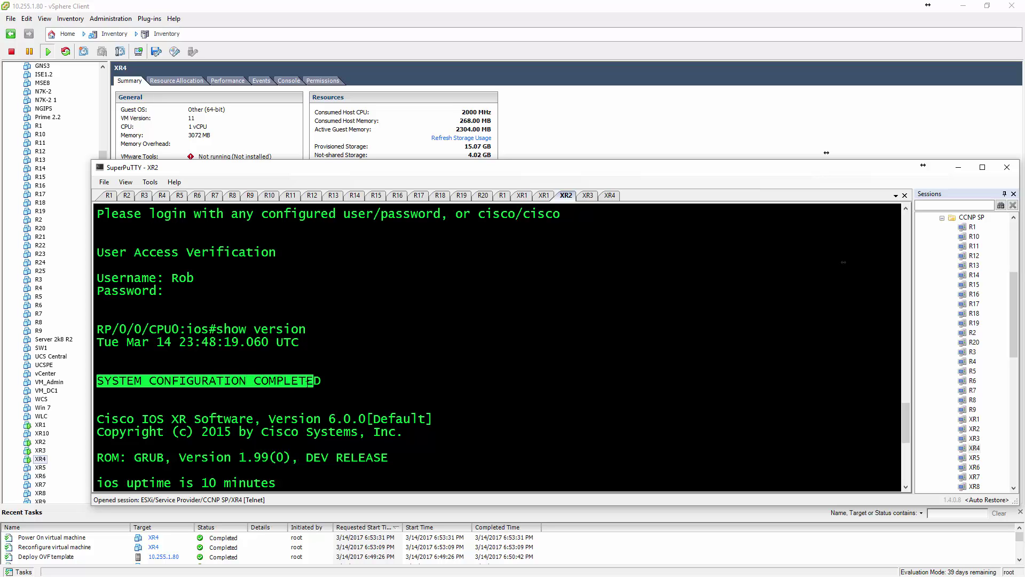
{"action": "left_click", "coordinate": [314, 380]}
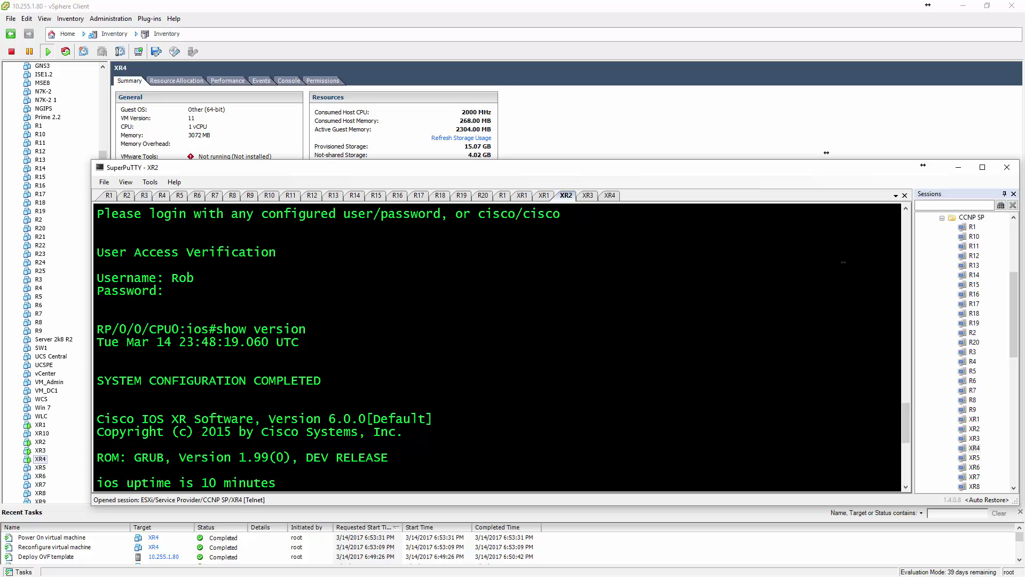
{"action": "scroll", "coordinate": [391, 394], "scroll_direction": "down", "scroll_amount": 2}
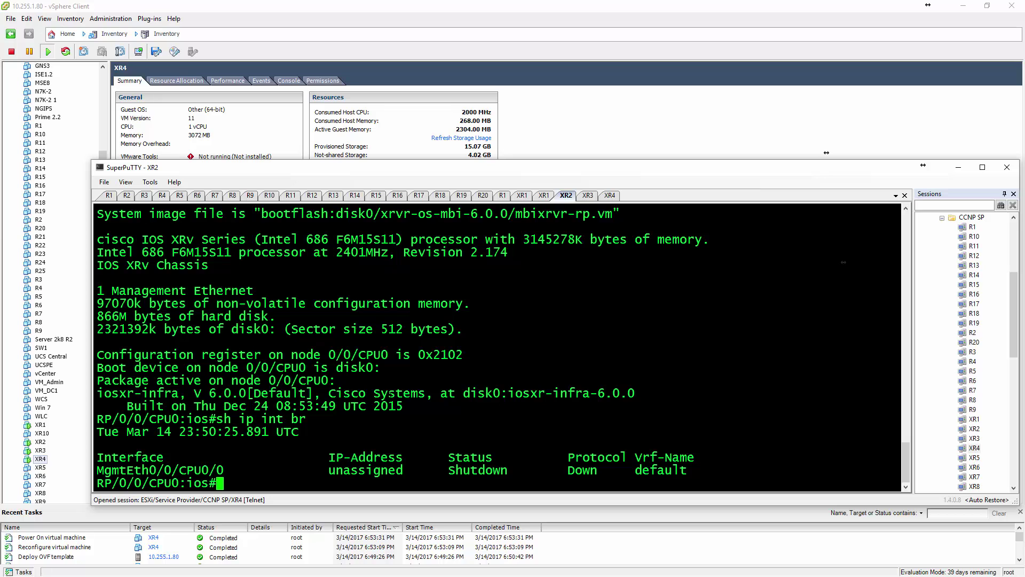
Check the boot and login progress on the consoles of XR1, XR3 and XR4.
{"action": "left_click", "coordinate": [545, 196]}
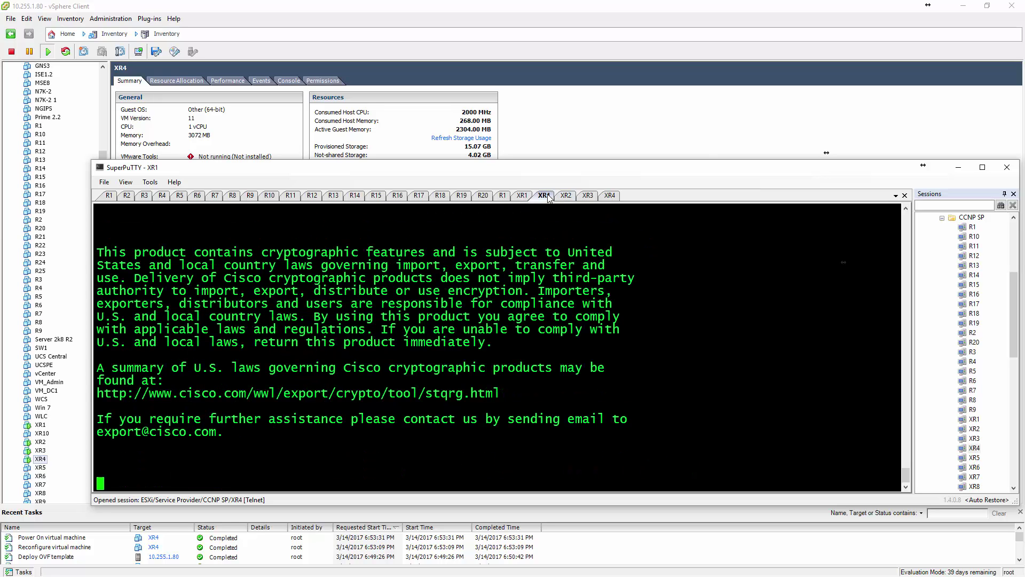
{"action": "key", "text": "ctrl+Tab"}
{"action": "key", "text": "ctrl+Tab"}
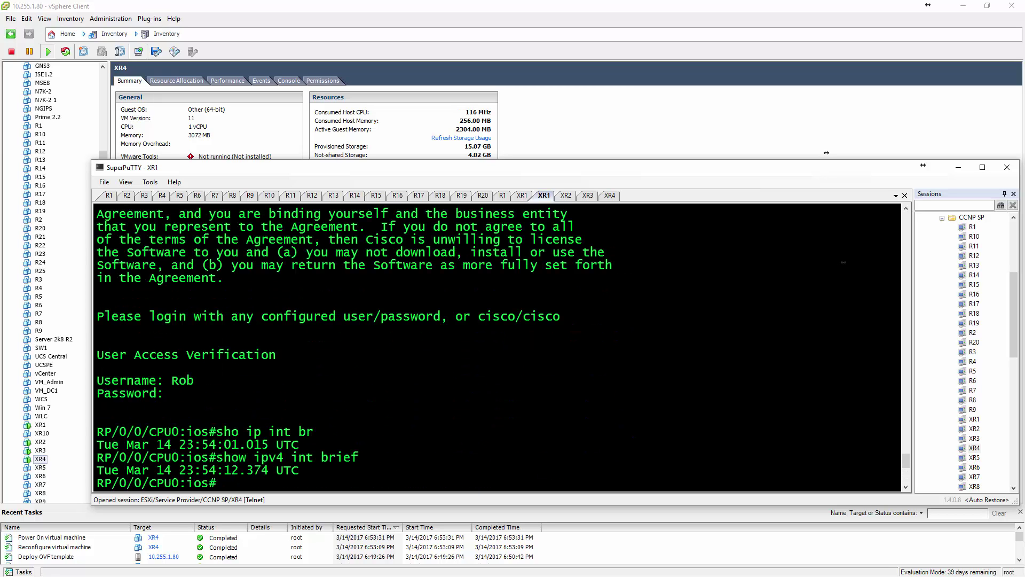
{"action": "left_click", "coordinate": [588, 196]}
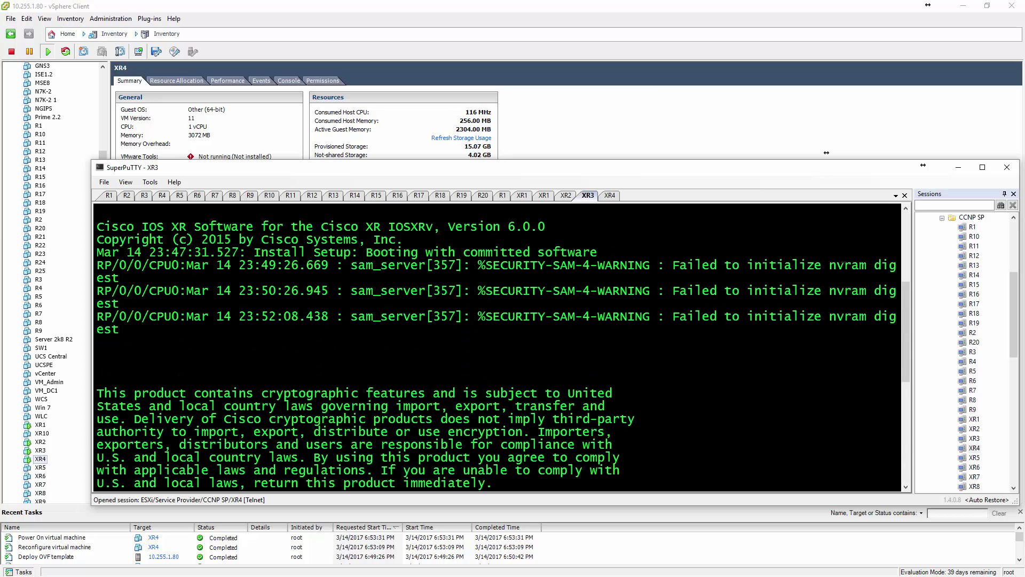
{"action": "key", "text": "Return"}
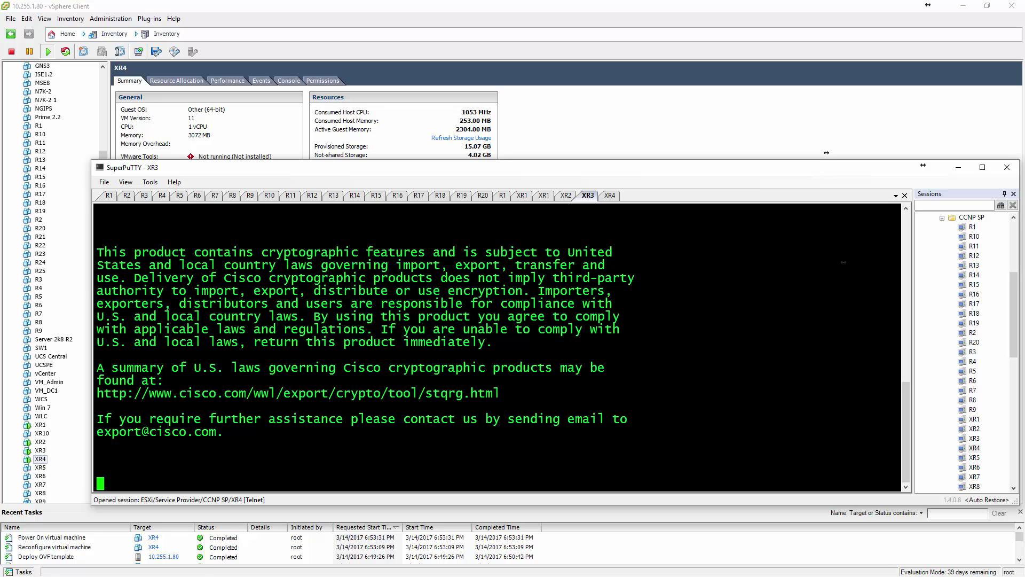
{"action": "left_click", "coordinate": [613, 196]}
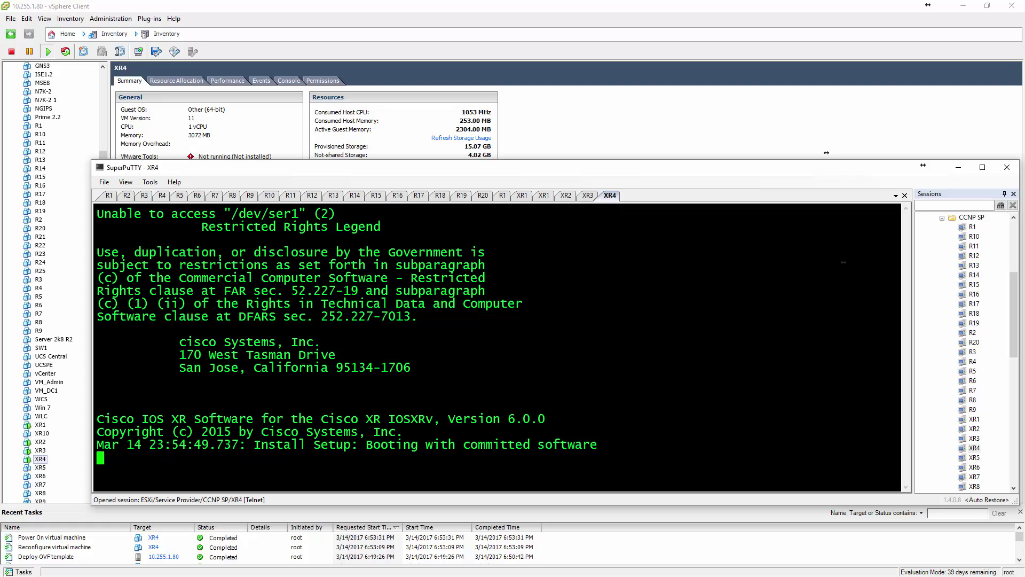
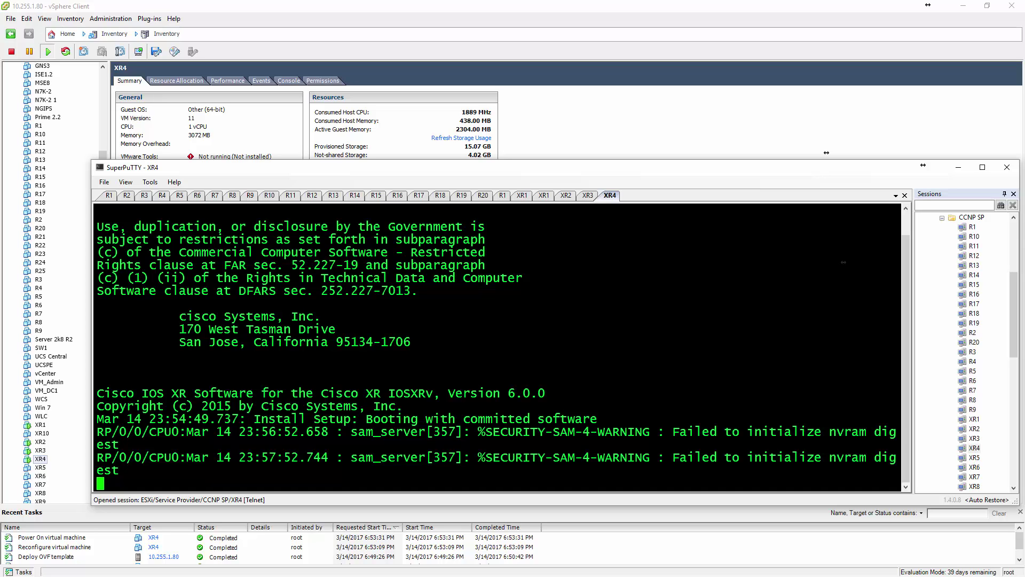
Review XR3's earlier boot messages, and recheck the XR2 and XR1 consoles for their configuration status.
{"action": "left_click", "coordinate": [589, 199]}
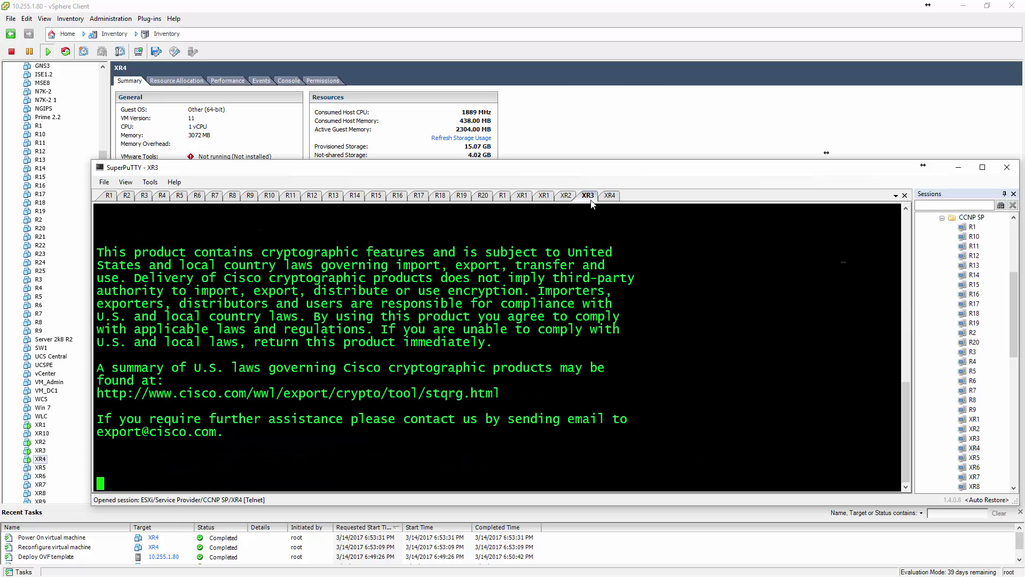
{"action": "scroll", "coordinate": [498, 347], "scroll_direction": "up", "scroll_amount": 2}
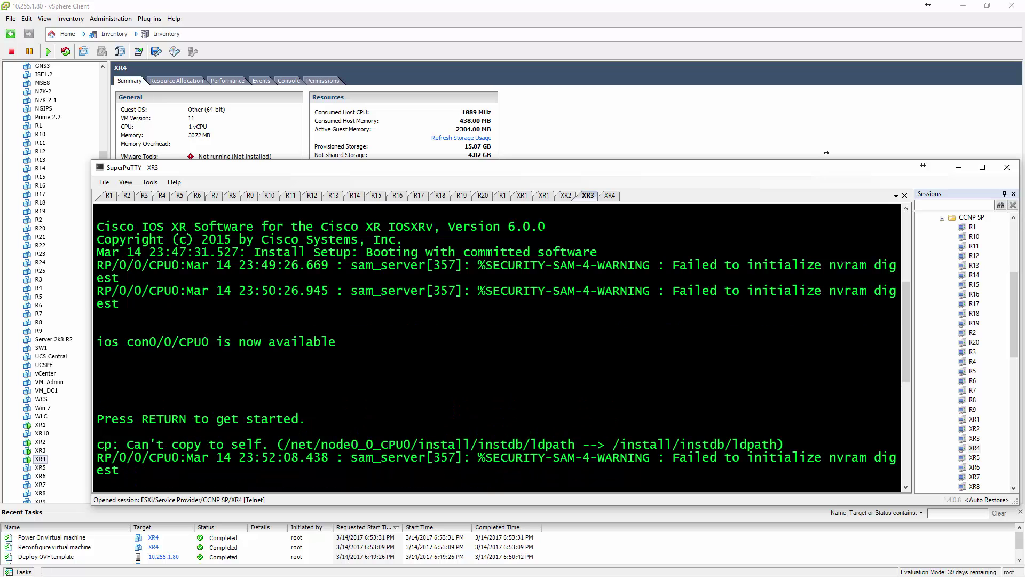
{"action": "scroll", "coordinate": [498, 347], "scroll_direction": "down", "scroll_amount": 1}
{"action": "scroll", "coordinate": [497, 347], "scroll_direction": "down", "scroll_amount": 1}
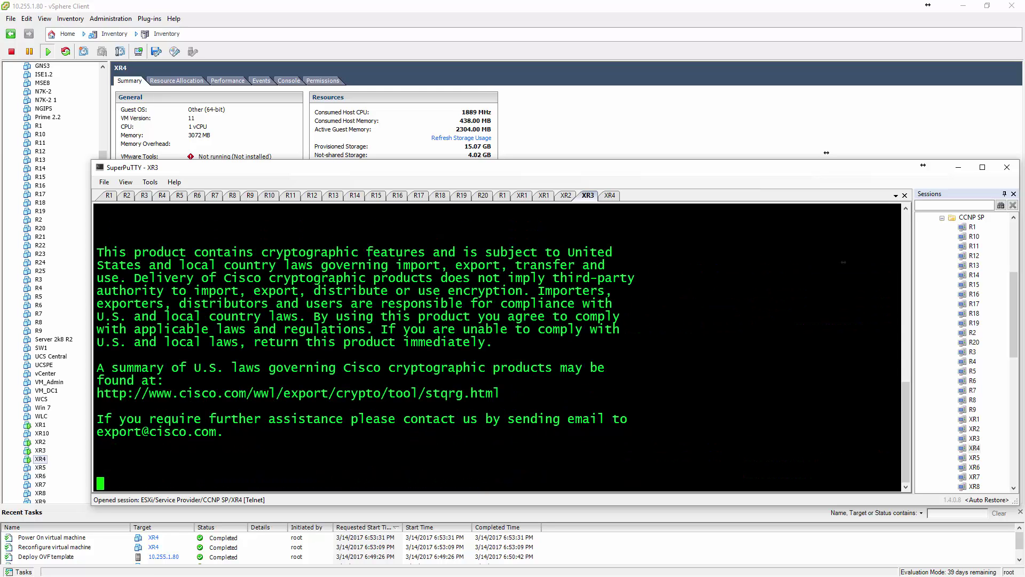
{"action": "left_click", "coordinate": [567, 198]}
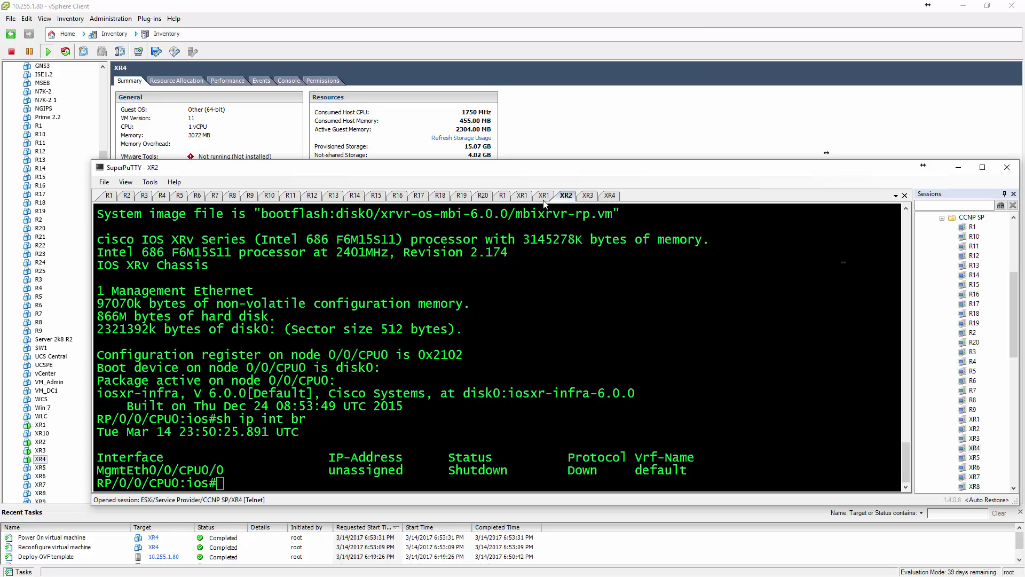
{"action": "left_click", "coordinate": [543, 199]}
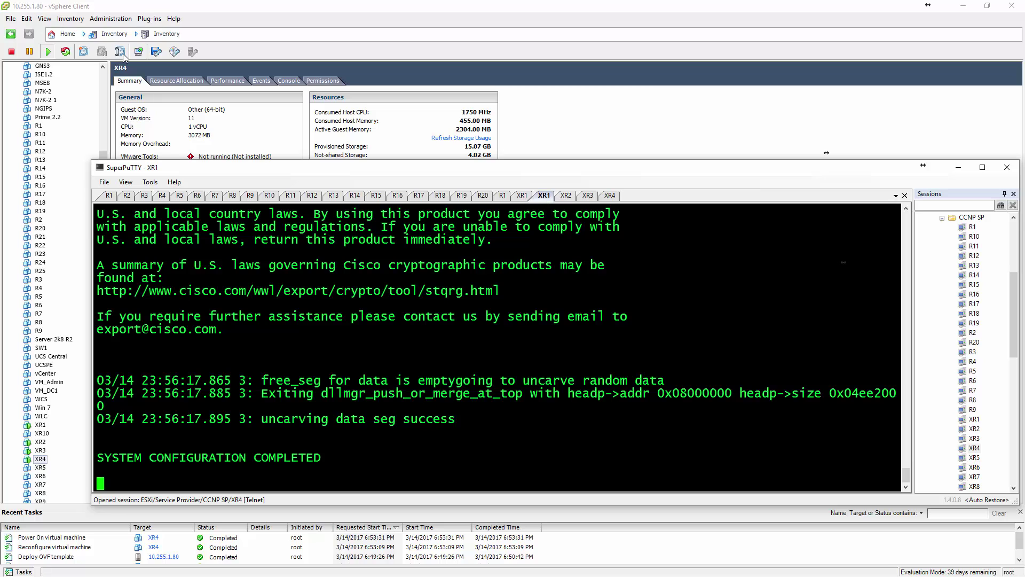
Switch to the vSphere Client and open the Mem parameters in the ESXi host's advanced software settings.
{"action": "left_click", "coordinate": [95, 149]}
{"action": "left_click_drag", "start_coordinate": [101, 163], "coordinate": [113, 66]}
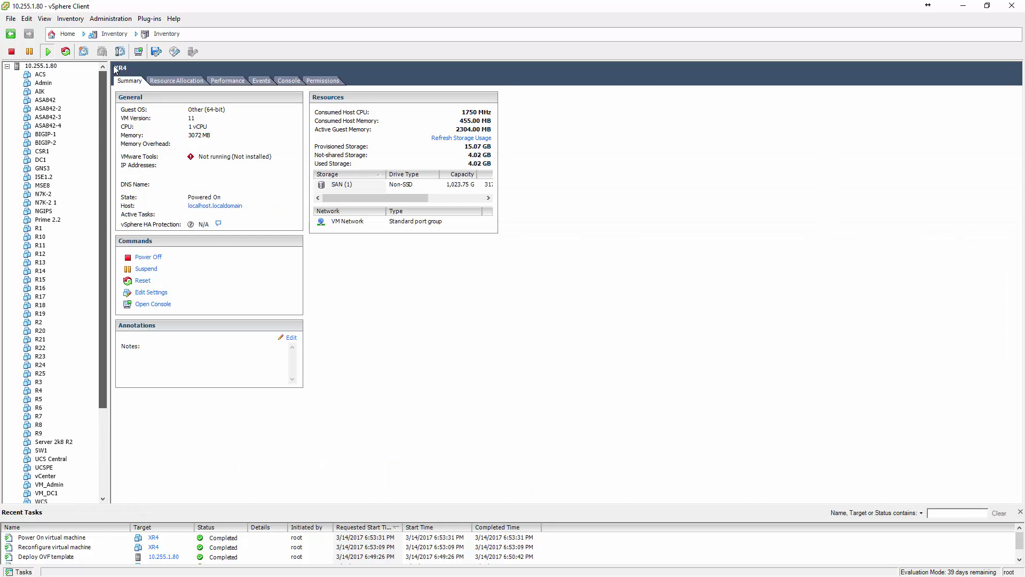
{"action": "left_click", "coordinate": [43, 66]}
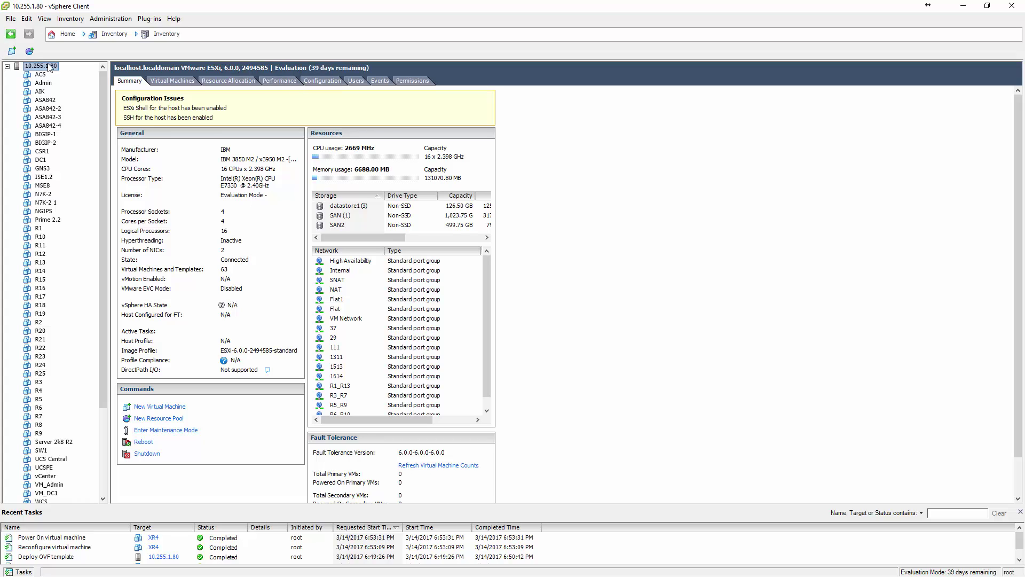
{"action": "left_click", "coordinate": [322, 81]}
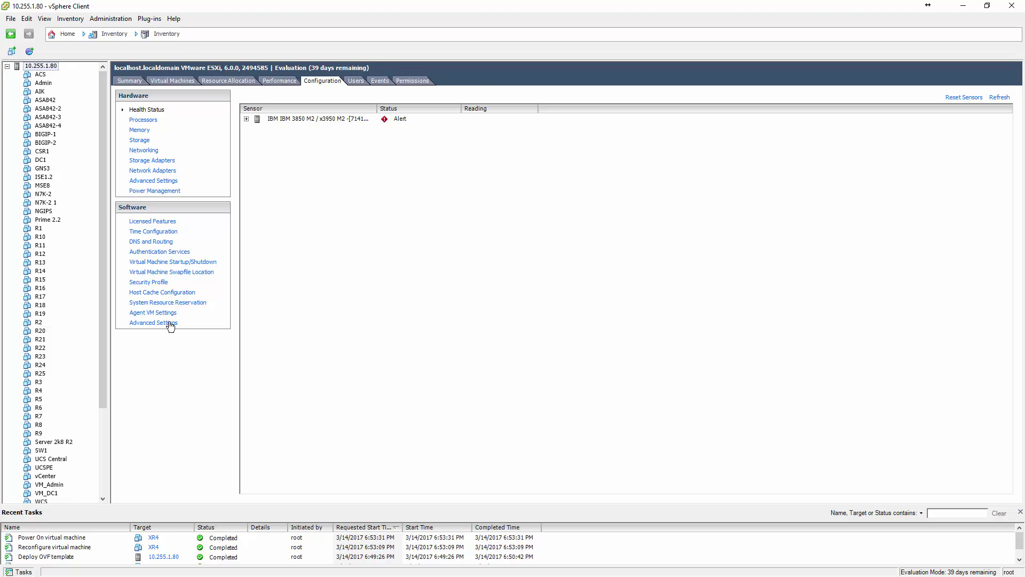
{"action": "left_click", "coordinate": [170, 324]}
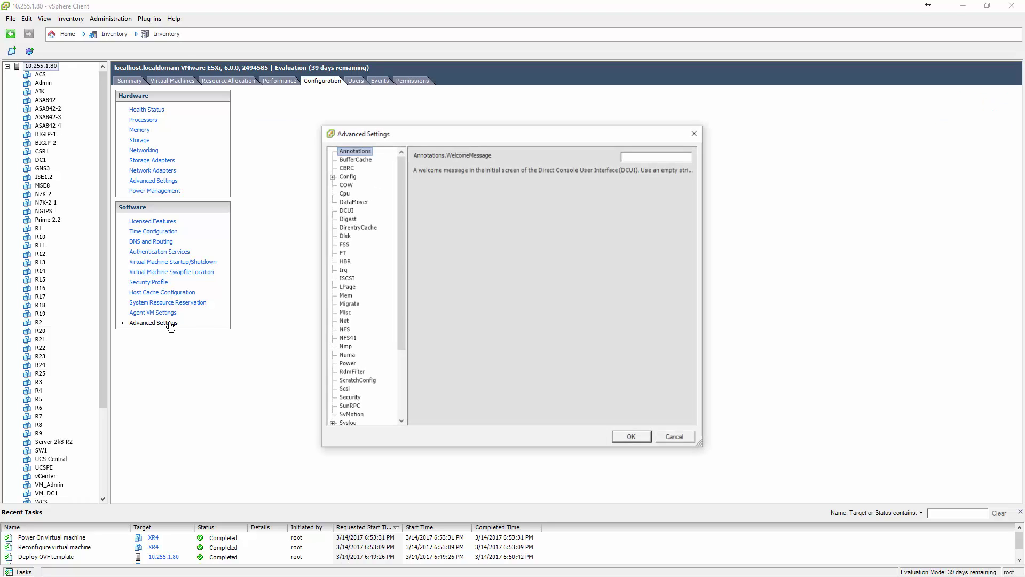
{"action": "left_click", "coordinate": [345, 295]}
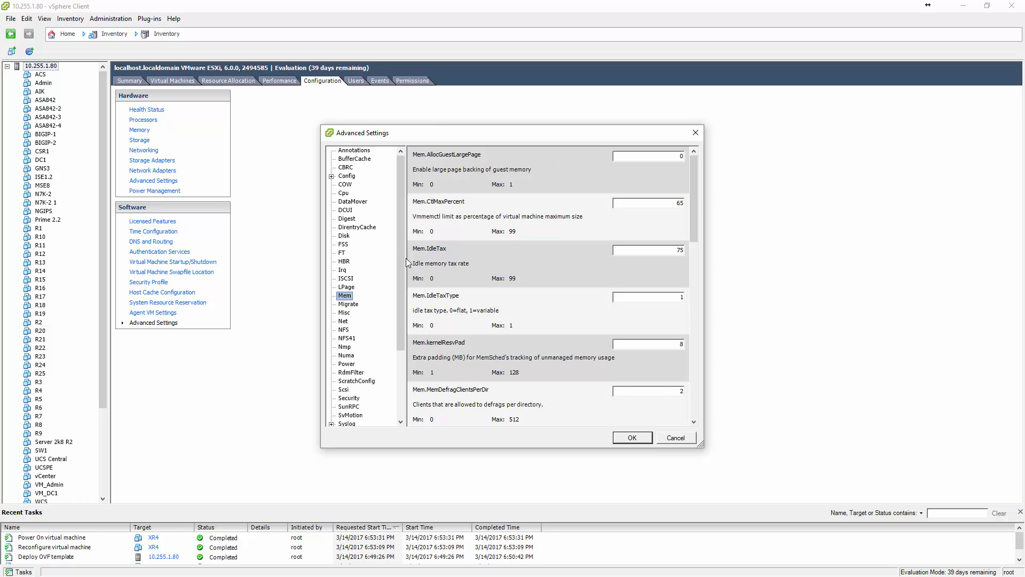
Review the host's advanced Cpu parameters, recheck the Mem parameters such as Mem.AllocGuestLargePage, and close the settings.
{"action": "left_click", "coordinate": [344, 194]}
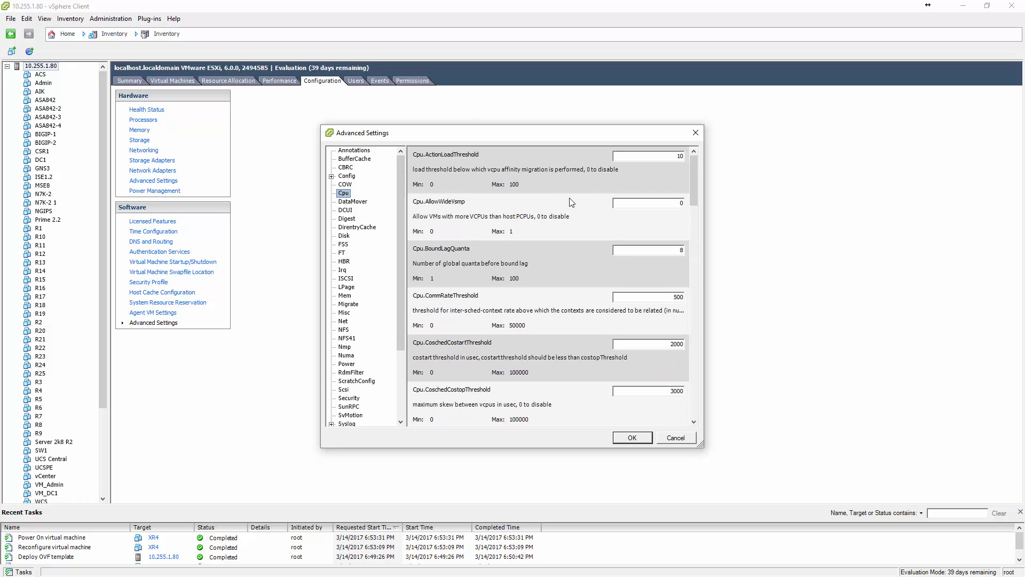
{"action": "scroll", "coordinate": [571, 202], "scroll_direction": "down", "scroll_amount": 15}
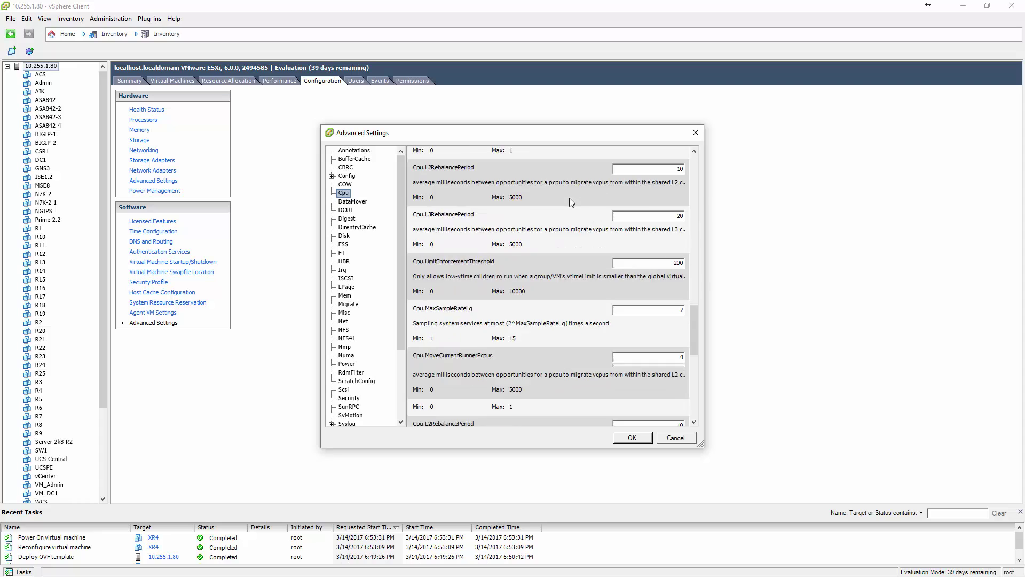
{"action": "scroll", "coordinate": [571, 201], "scroll_direction": "down", "scroll_amount": 1}
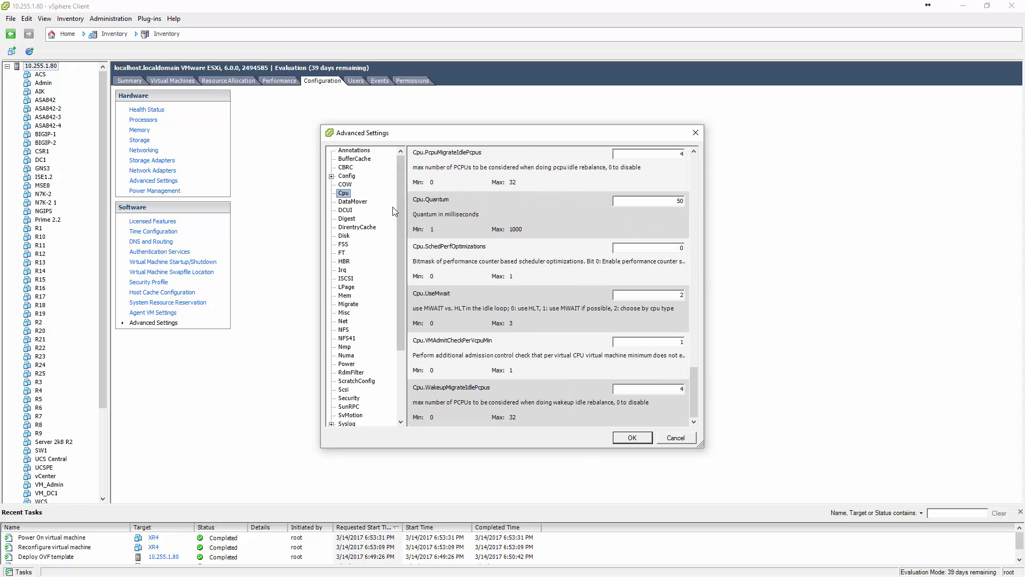
{"action": "left_click", "coordinate": [345, 296]}
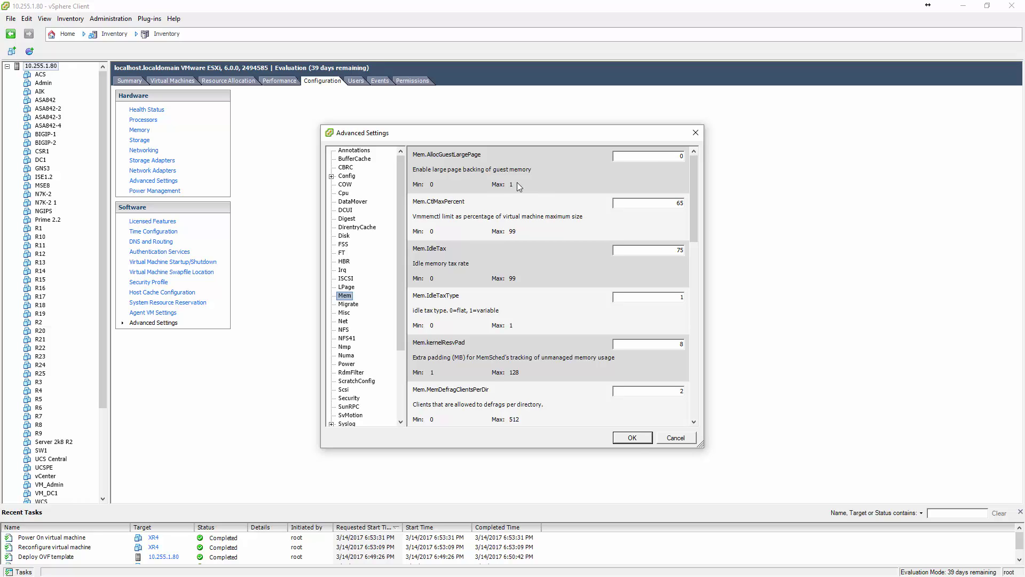
{"action": "left_click", "coordinate": [633, 439]}
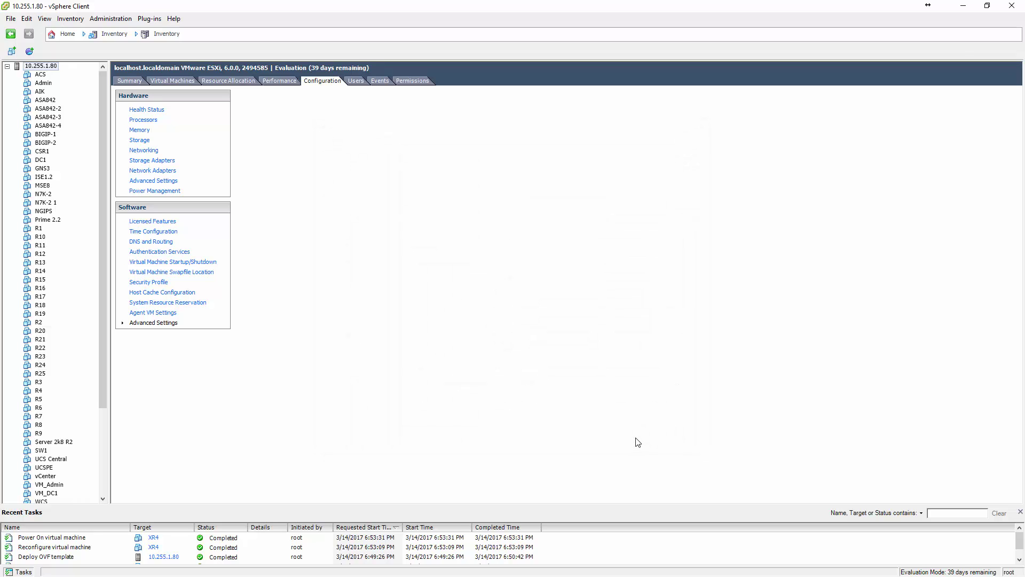